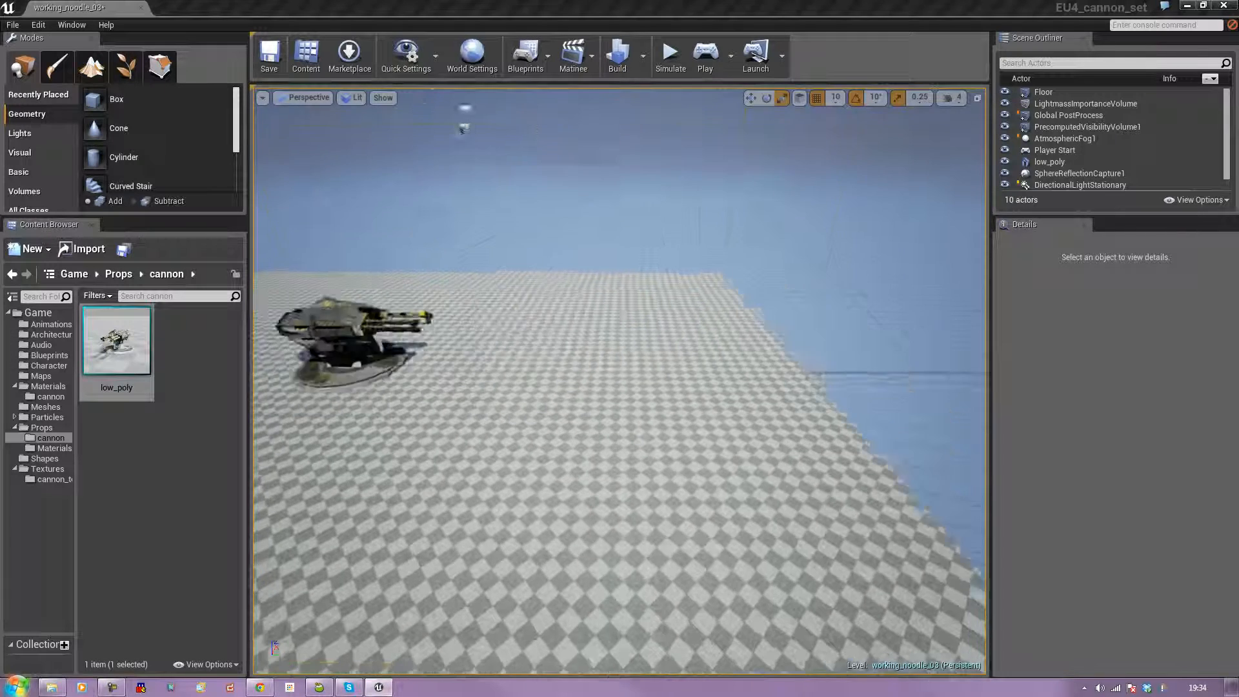
Enter geometry editing and move the floor's side face inward toward the cannon
click(566, 372)
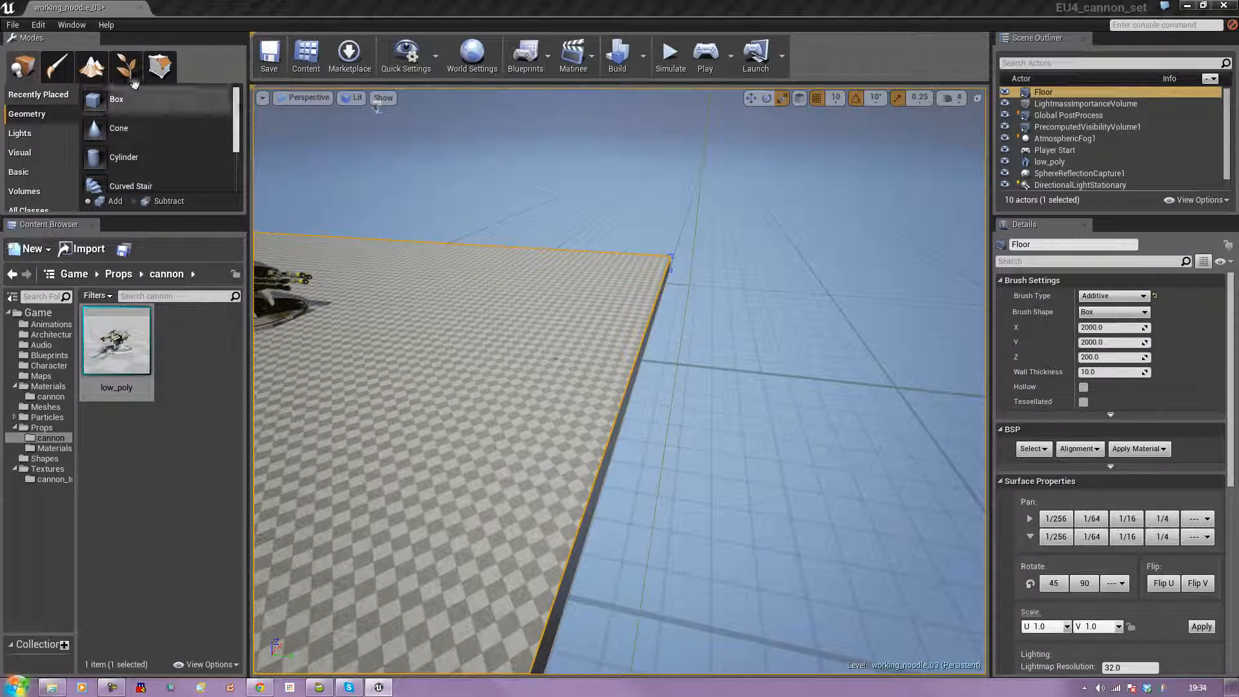
click(160, 67)
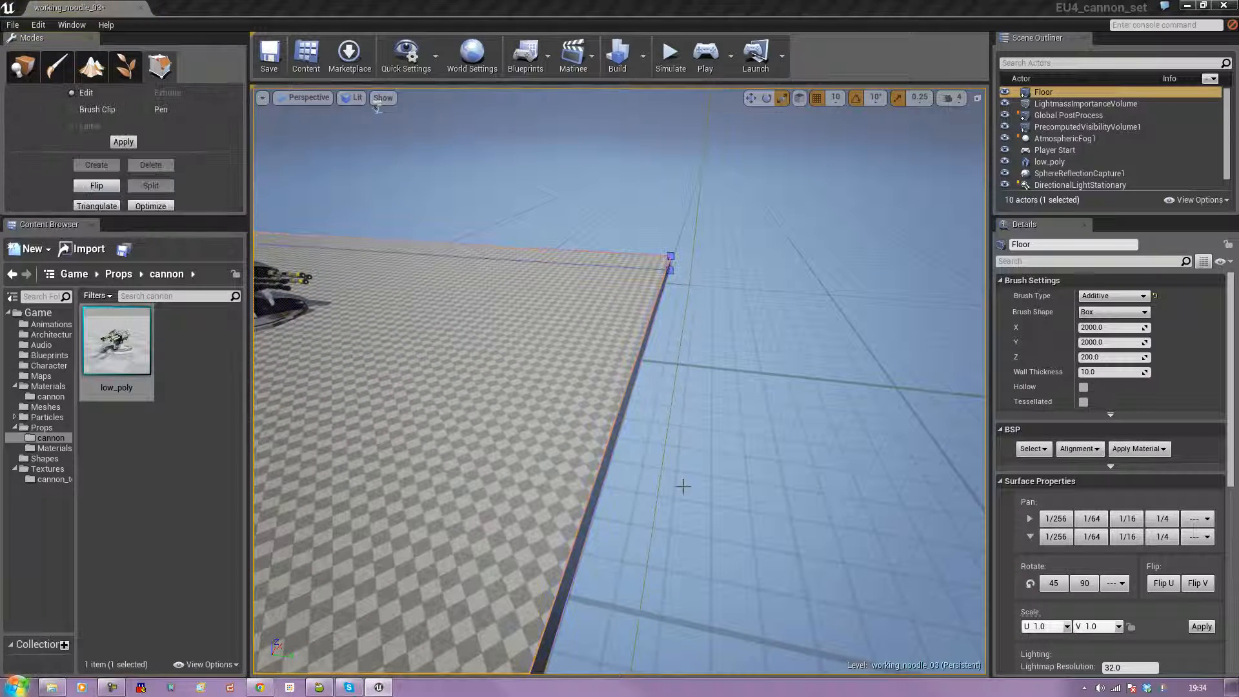
click(606, 463)
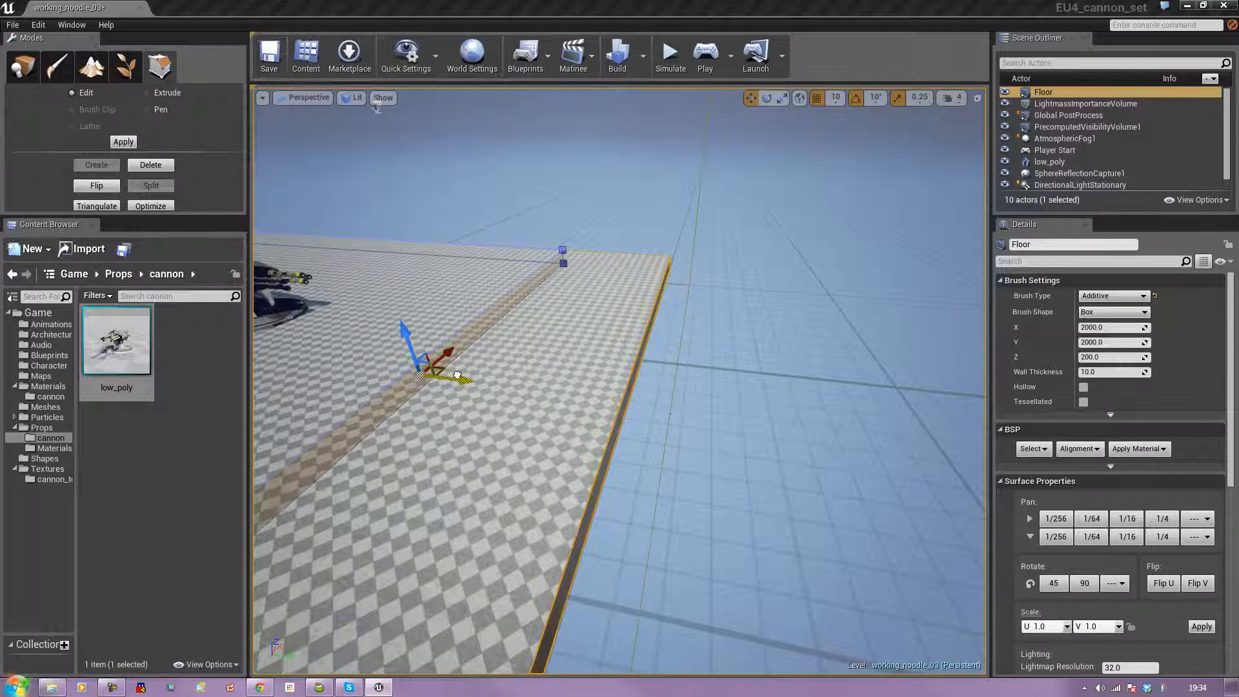
right_drag(318, 360, 318, 360)
click(839, 193)
right_drag(802, 386, 803, 385)
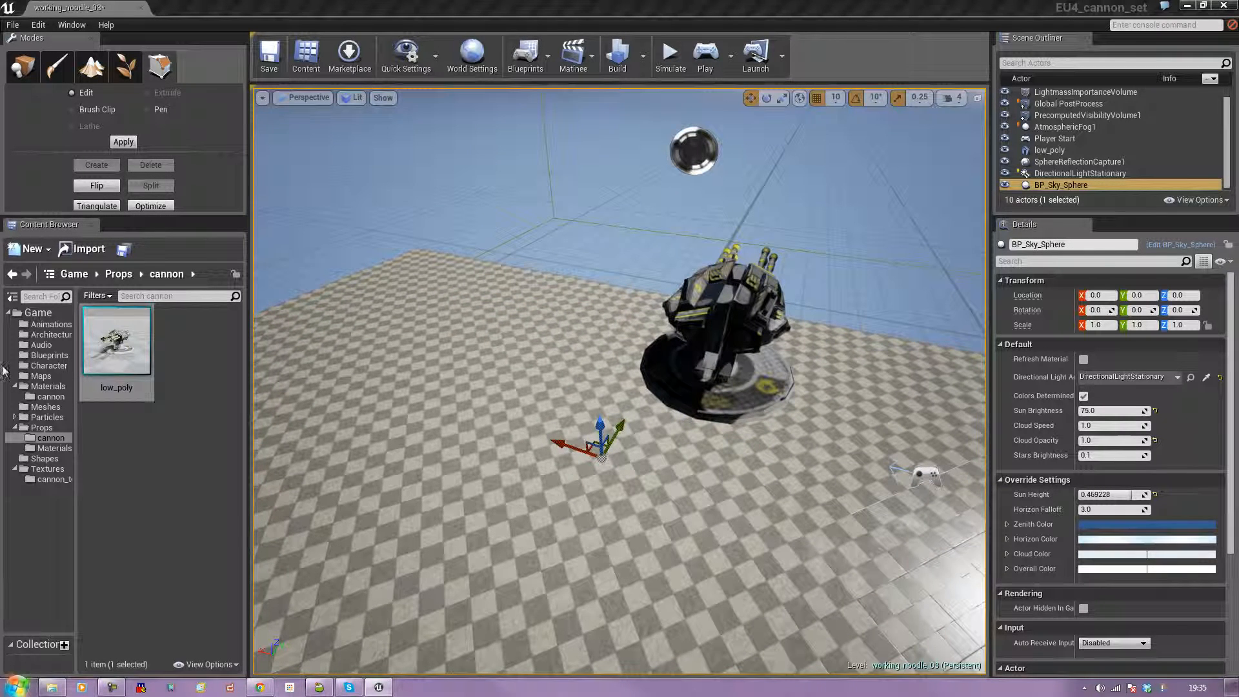
Open the Props folder and look through its available assets
click(39, 427)
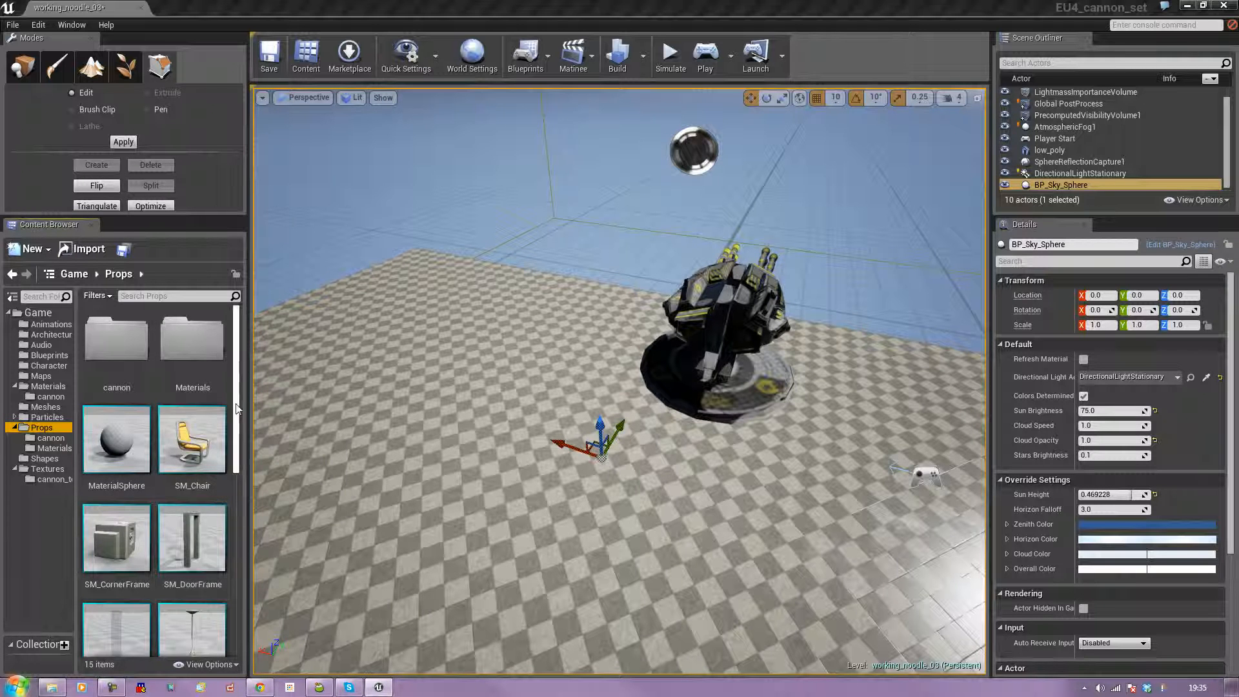
scroll(222, 516, down, 6)
scroll(224, 604, up, 6)
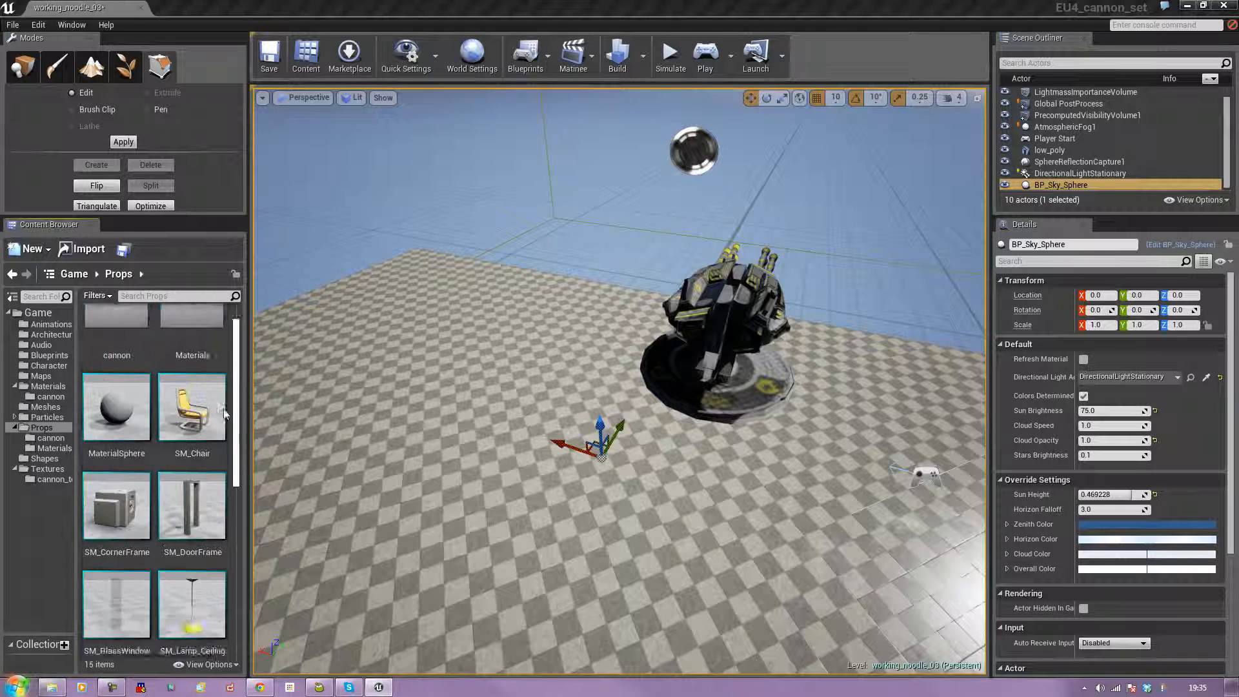
mouse_move(234, 401)
mouse_down()
mouse_move(236, 607)
mouse_move(240, 380)
mouse_up()
right_drag(555, 334, 529, 323)
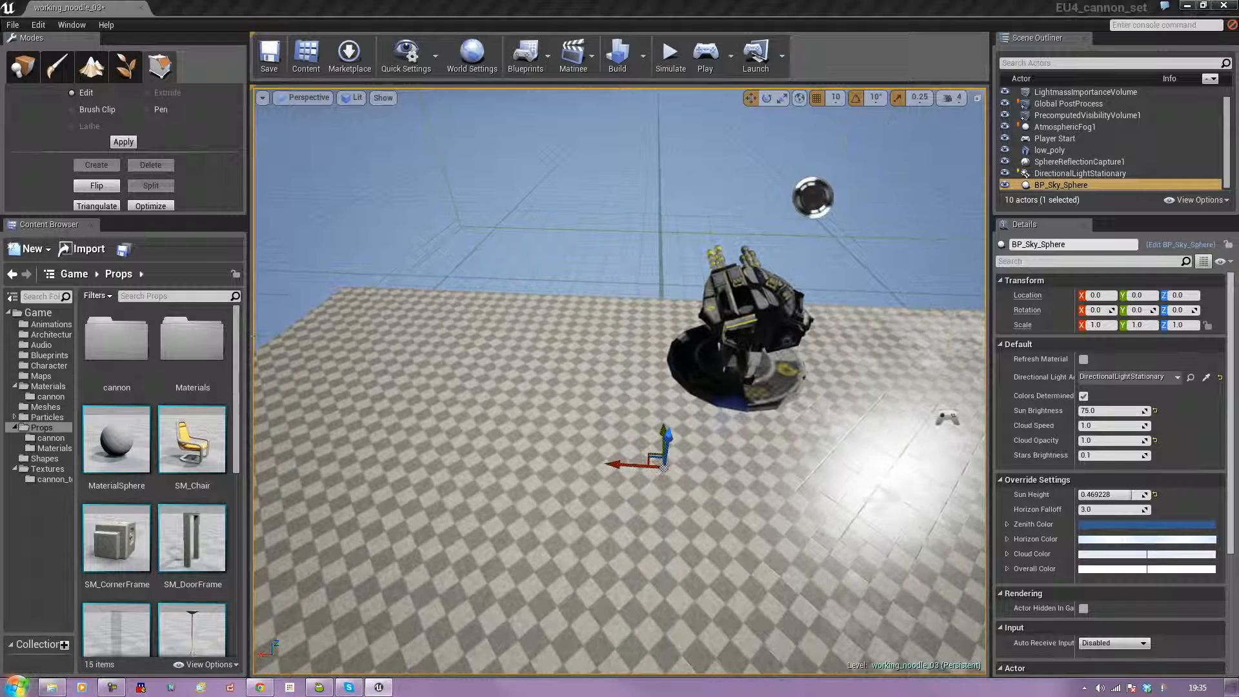
Place an additive box brush on the floor around the cannon
click(24, 62)
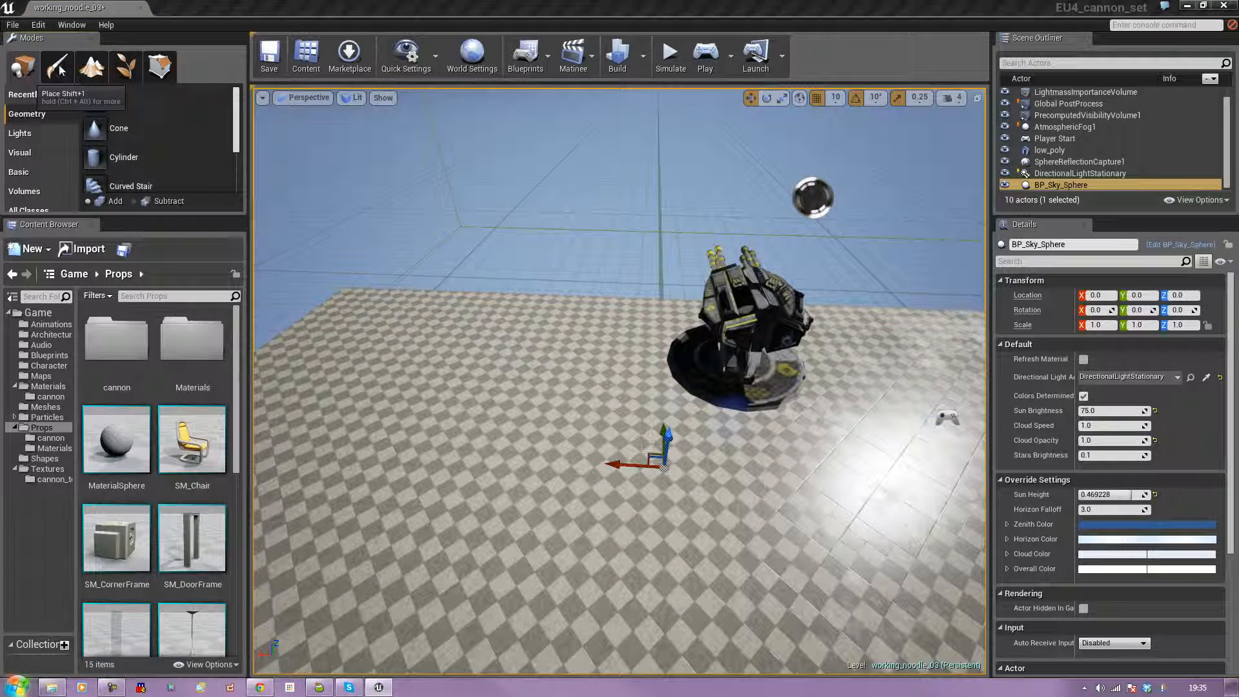
mouse_move(95, 102)
mouse_down()
mouse_move(213, 149)
mouse_move(501, 362)
mouse_move(675, 381)
mouse_move(697, 404)
mouse_up()
mouse_move(697, 403)
right_down()
mouse_move(743, 462)
mouse_move(589, 448)
mouse_move(584, 353)
mouse_move(498, 242)
mouse_move(513, 208)
right_up()
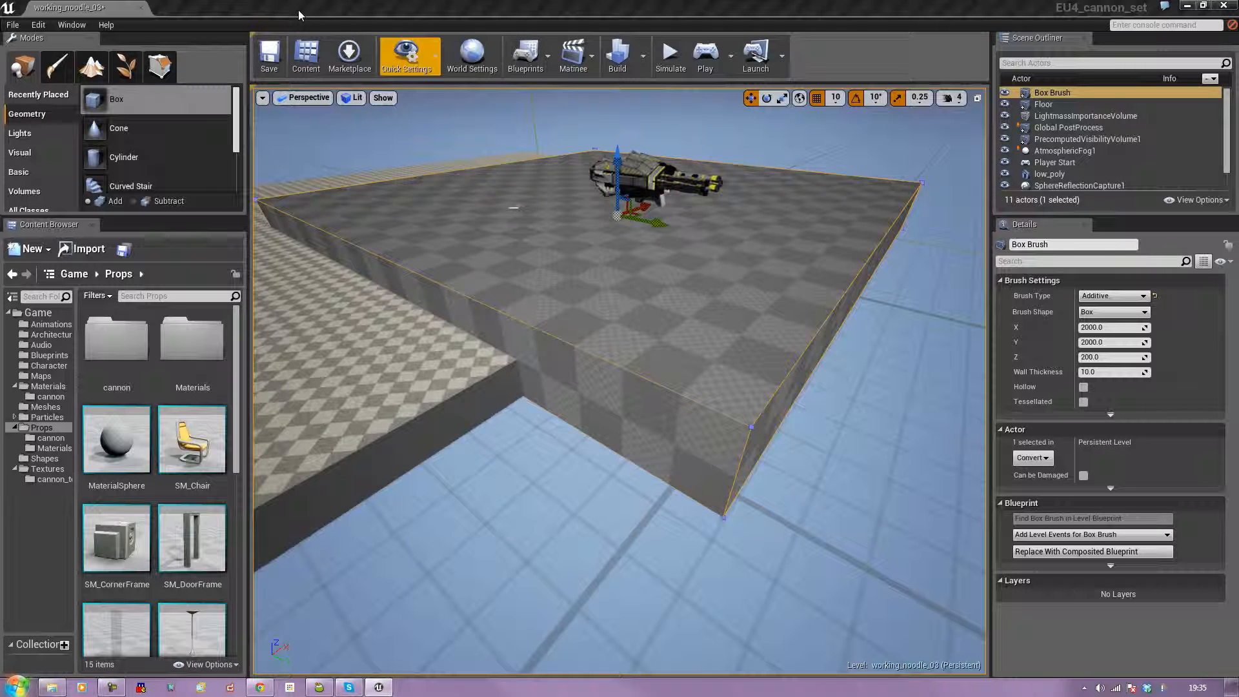
In geometry editing, move one side face of the box brush inward past the cannon to narrow the box
click(169, 75)
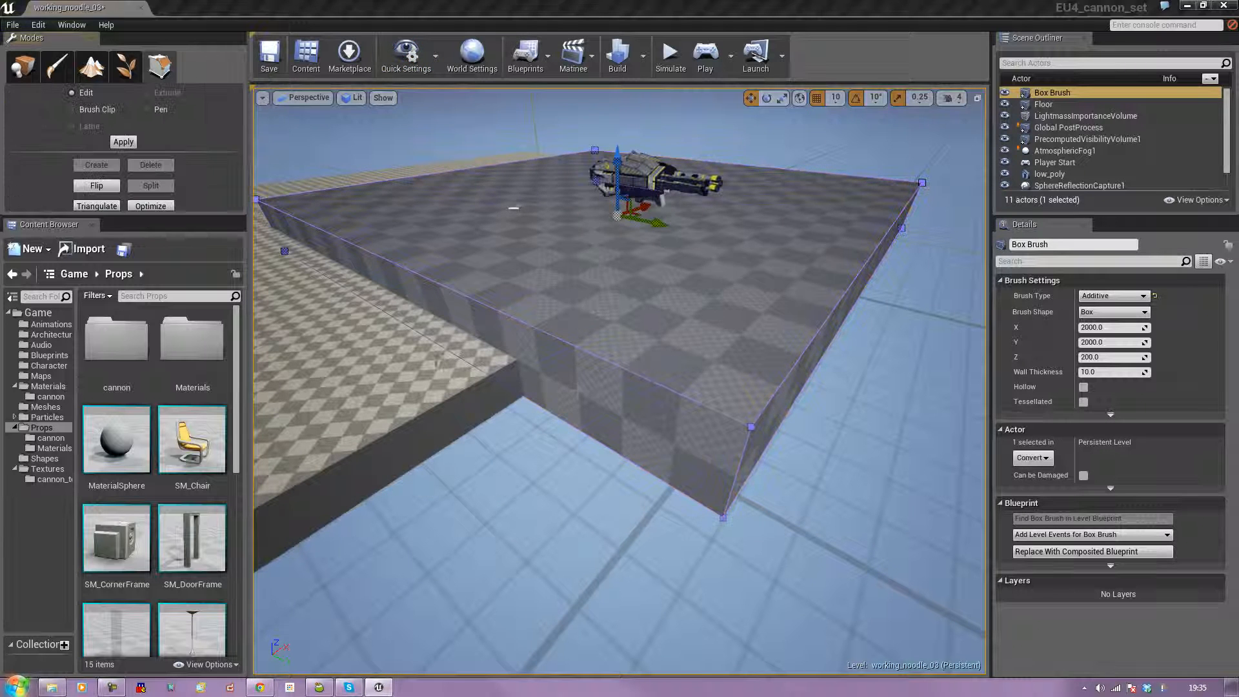
click(576, 390)
drag(576, 389, 555, 368)
click(515, 265)
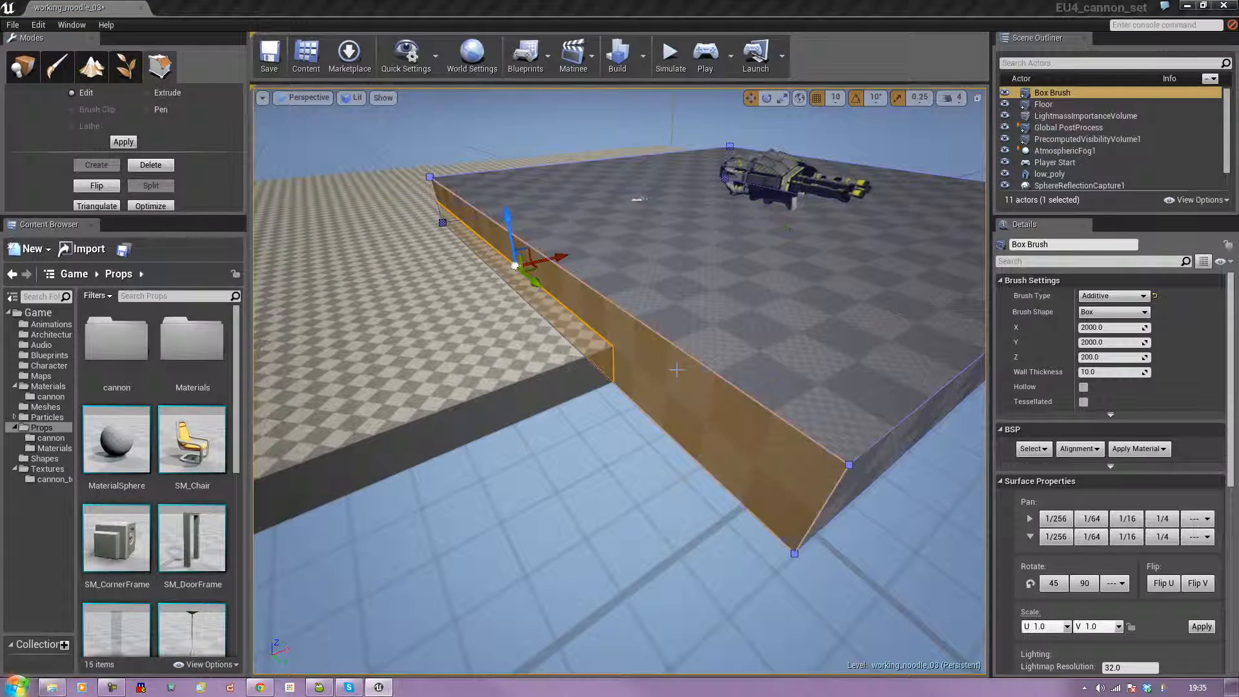
drag(556, 256, 837, 196)
mouse_move(837, 196)
right_down()
mouse_move(755, 210)
mouse_move(807, 211)
right_up()
drag(716, 217, 677, 216)
Move the opposite side face of the box brush inward, leaving only a thin wall beside the cannon
right_drag(617, 393, 617, 394)
click(617, 393)
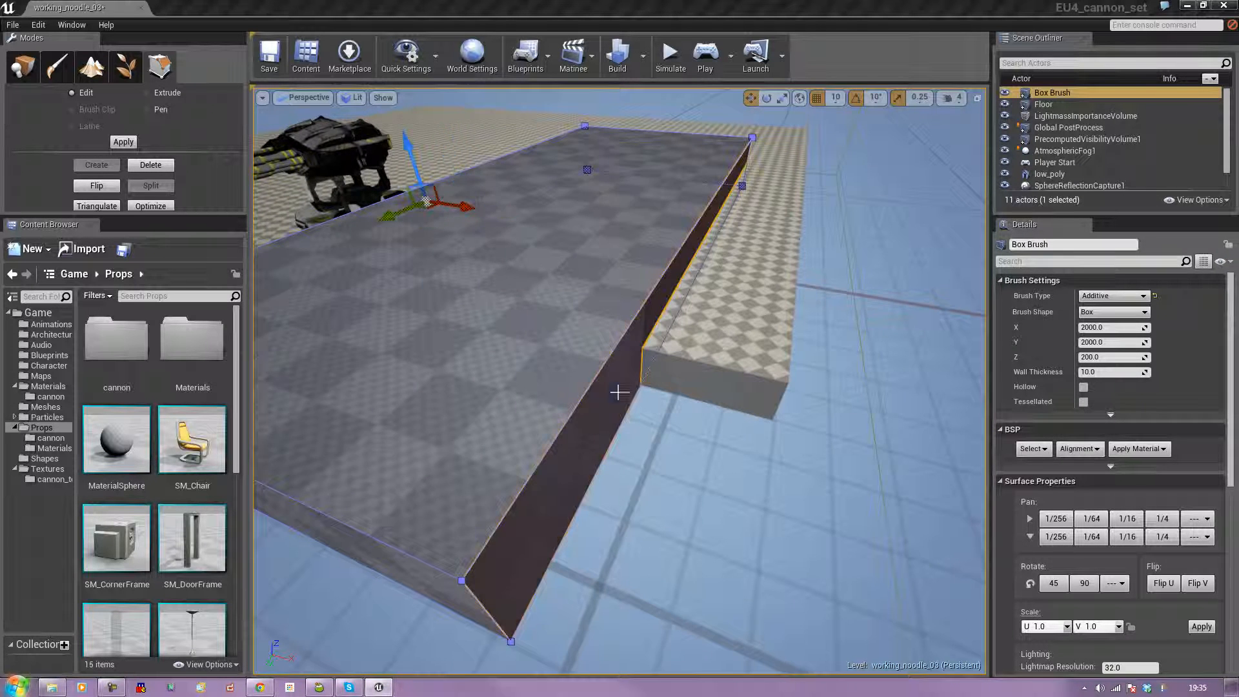
click(594, 418)
drag(743, 247, 517, 210)
right_drag(517, 211, 517, 210)
drag(794, 214, 763, 213)
right_drag(711, 366, 711, 366)
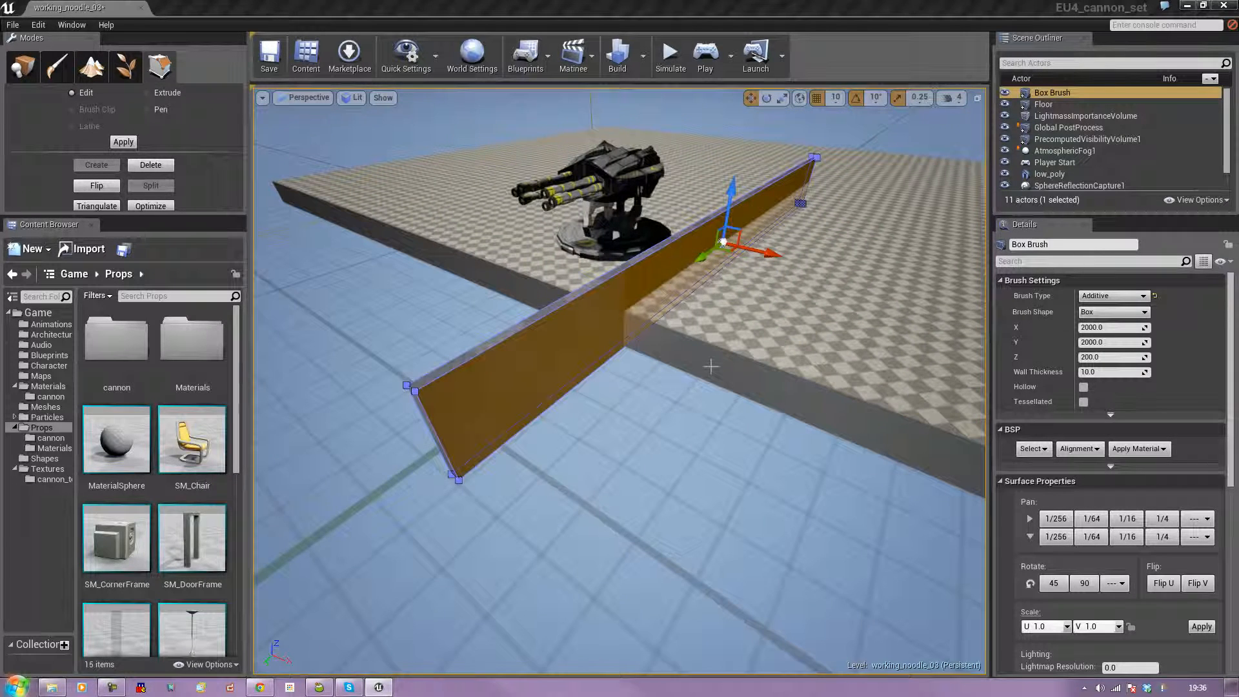
Raise the thin wall brush so that it stands on the floor surface
click(650, 386)
click(621, 297)
drag(675, 195, 680, 166)
right_drag(695, 260, 694, 260)
drag(686, 252, 685, 248)
right_drag(685, 271, 686, 271)
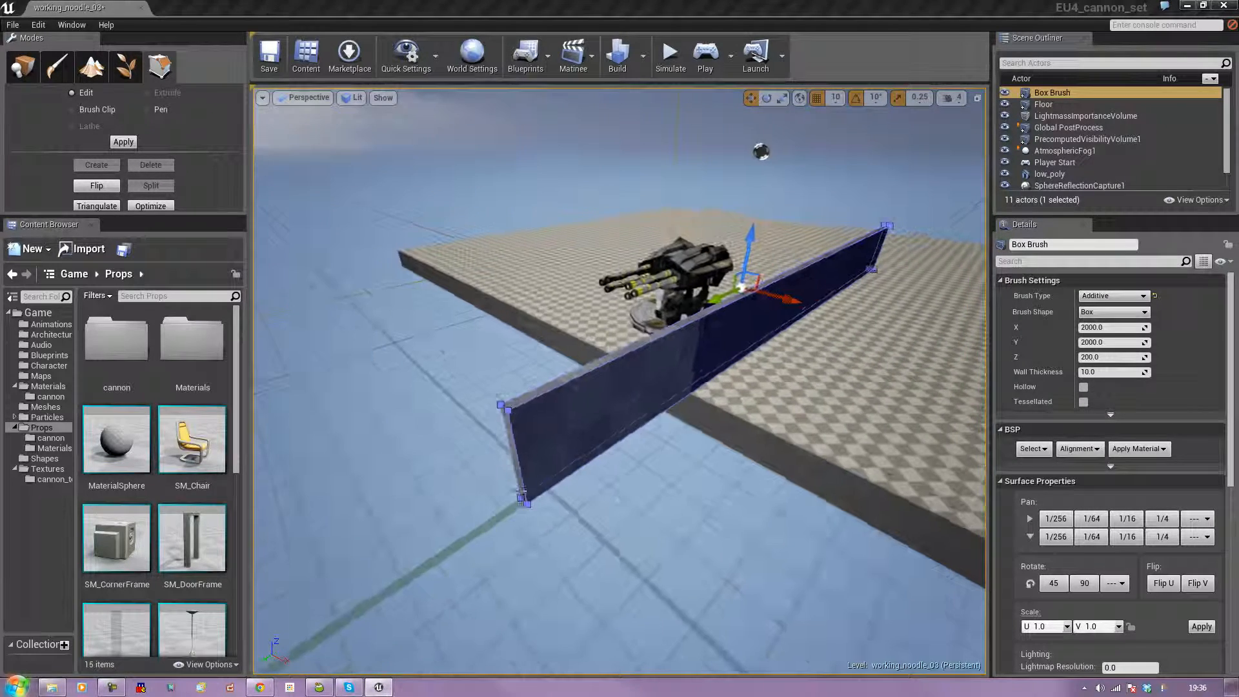
Shorten the wall by moving its two end faces inward, keeping only the section next to the cannon
click(516, 460)
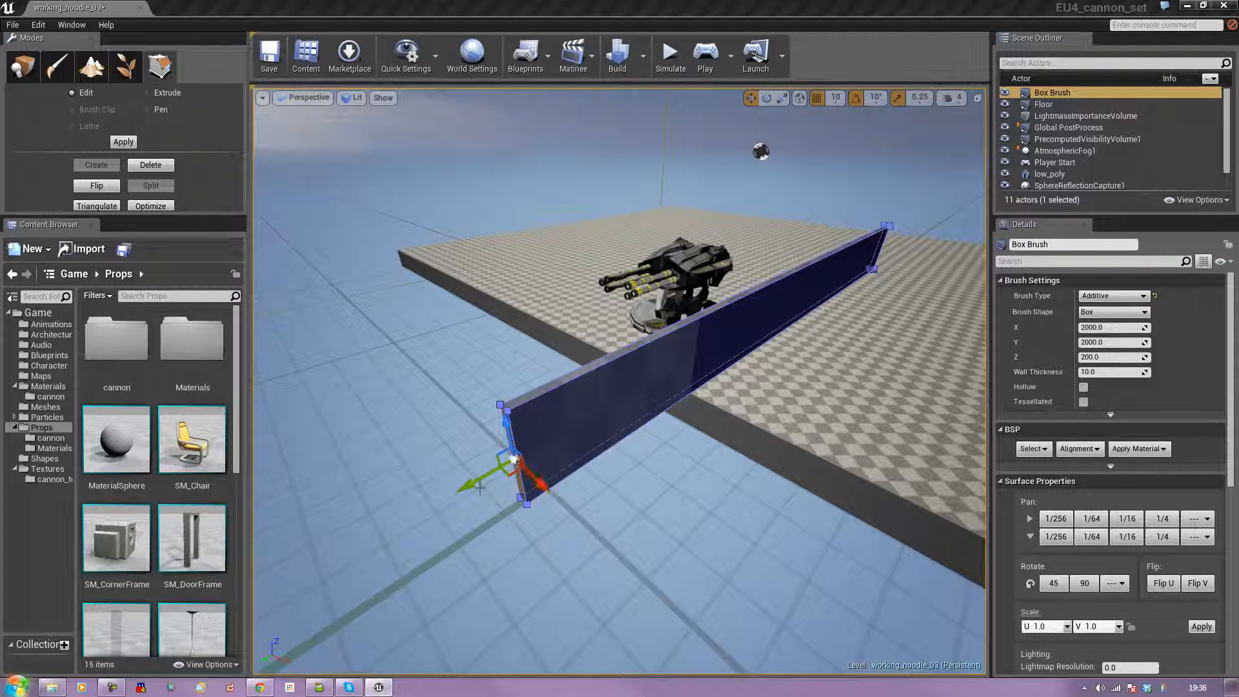
drag(469, 487, 711, 385)
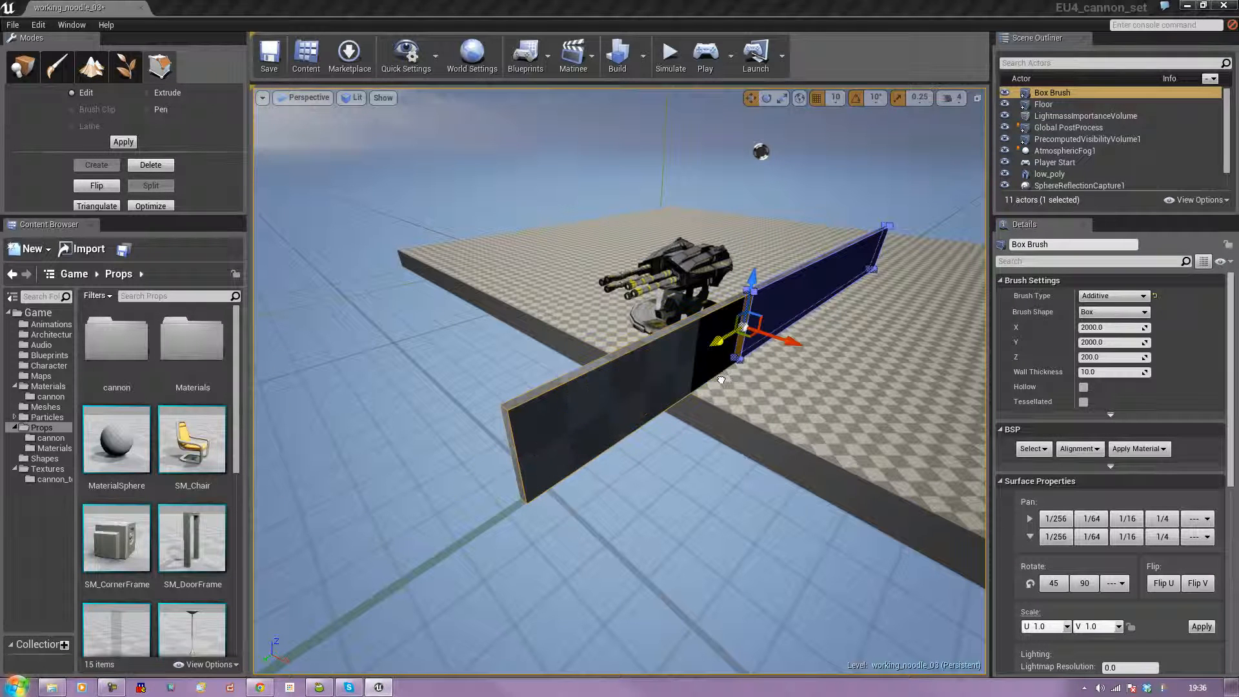
right_drag(798, 385, 799, 385)
right_drag(715, 489, 708, 491)
drag(667, 473, 641, 473)
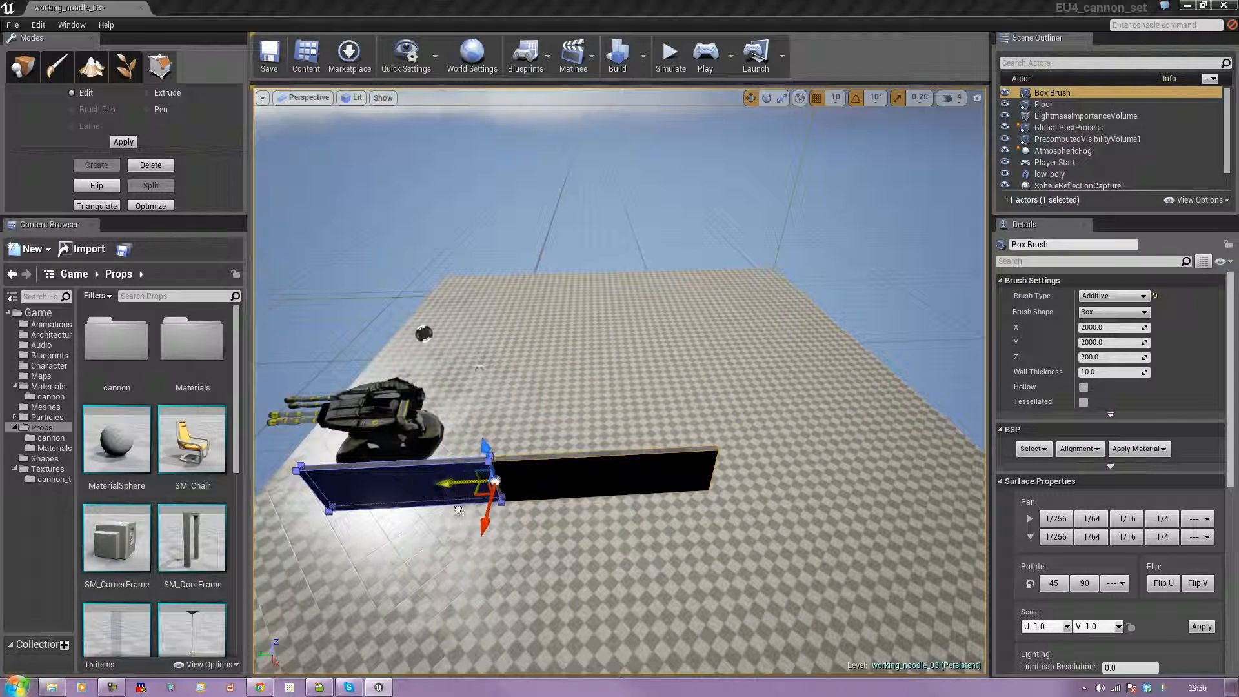
right_drag(348, 525, 348, 525)
right_drag(493, 331, 493, 330)
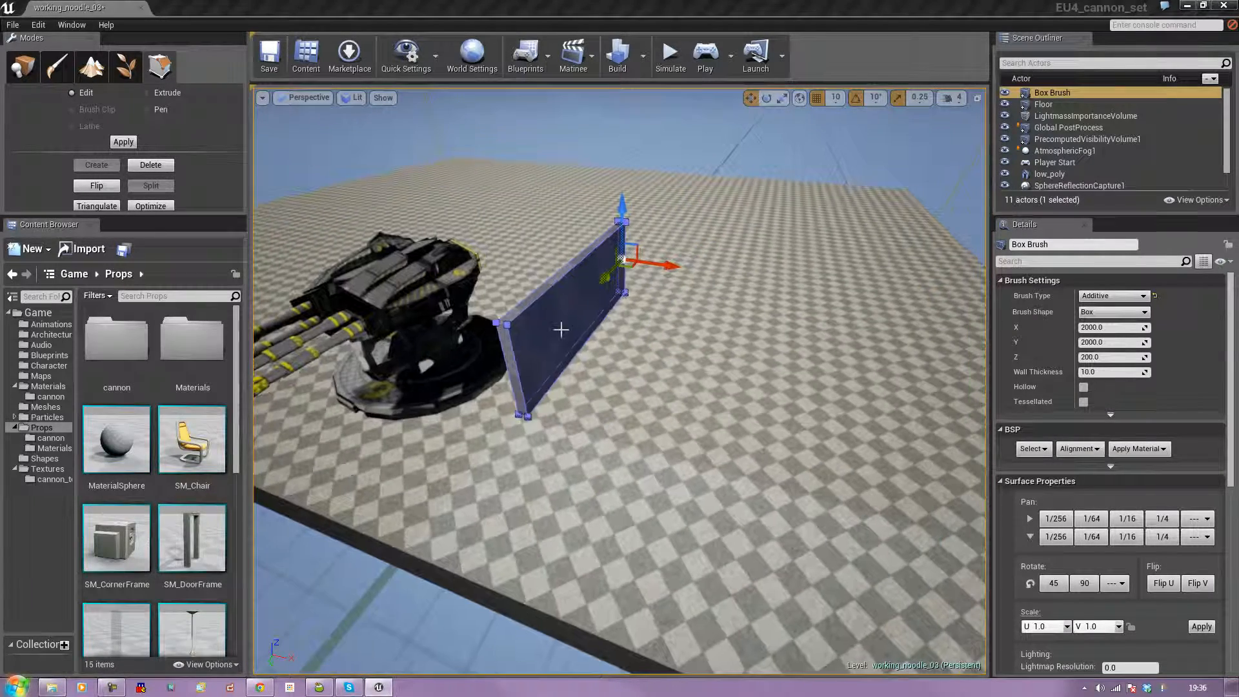
Select the whole wall brush and shift it sideways relative to the cannon
click(562, 330)
click(526, 211)
click(546, 305)
drag(550, 303, 613, 323)
right_drag(613, 323, 690, 325)
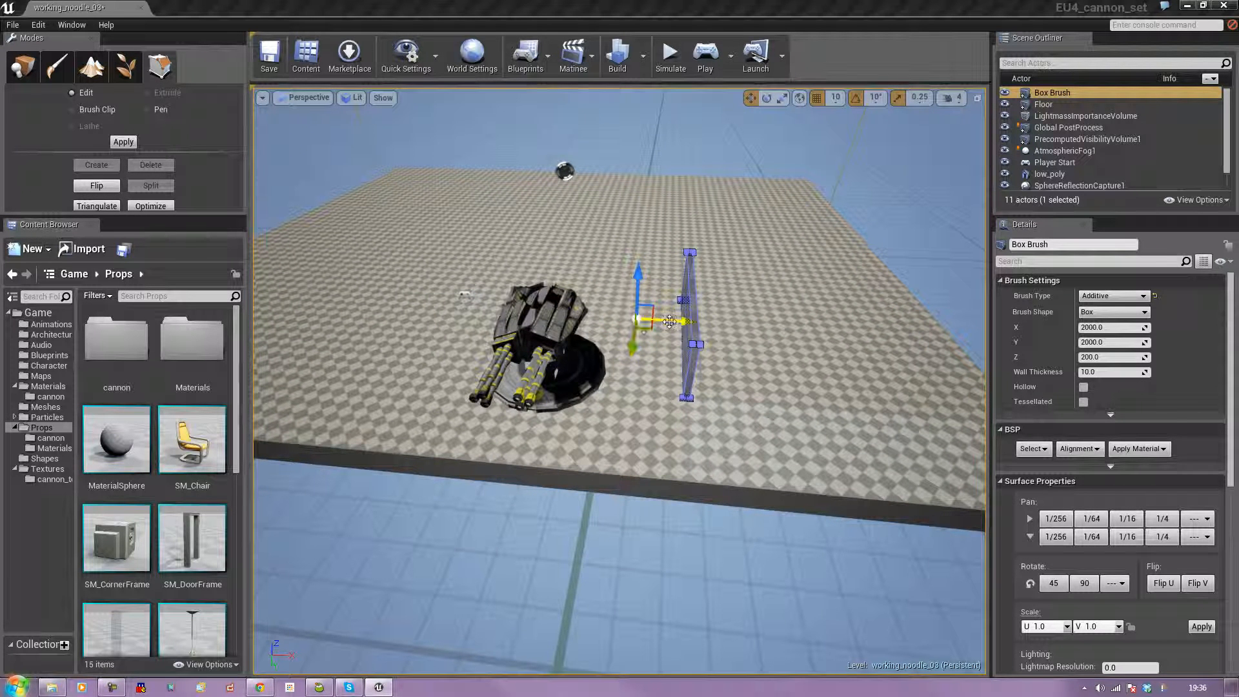
Try placing a rotated duplicate of the wall on the cannon's other side, and undo it
mouse_move(671, 321)
alt+mouse_down()
mouse_move(581, 294)
mouse_move(402, 289)
alt+mouse_up()
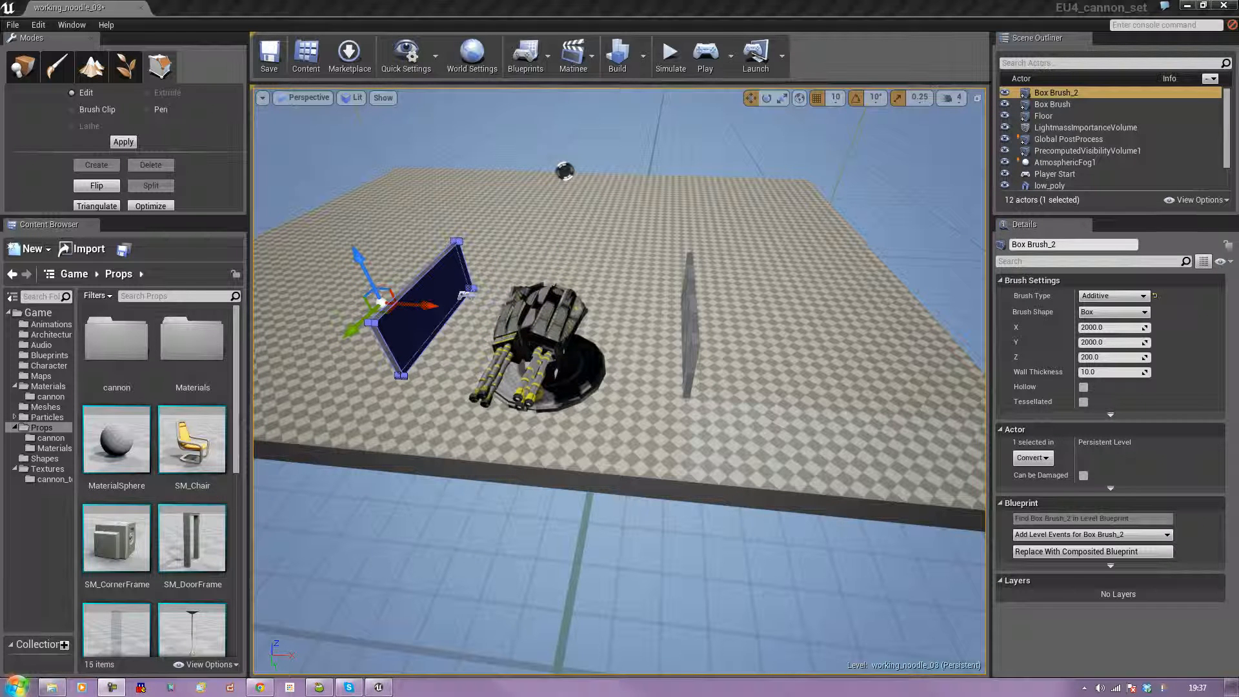
mouse_move(620, 381)
right_down()
mouse_move(549, 381)
mouse_move(477, 403)
mouse_move(361, 375)
right_up()
right_drag(605, 334, 502, 318)
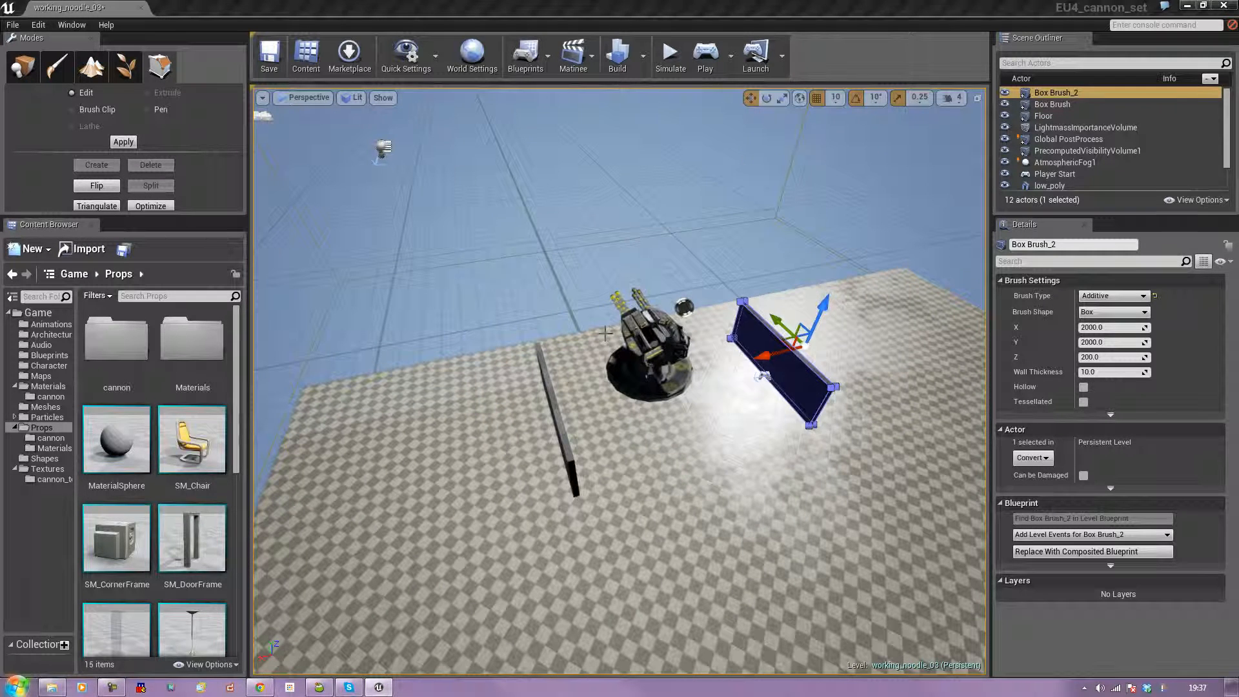
key(ctrl+z)
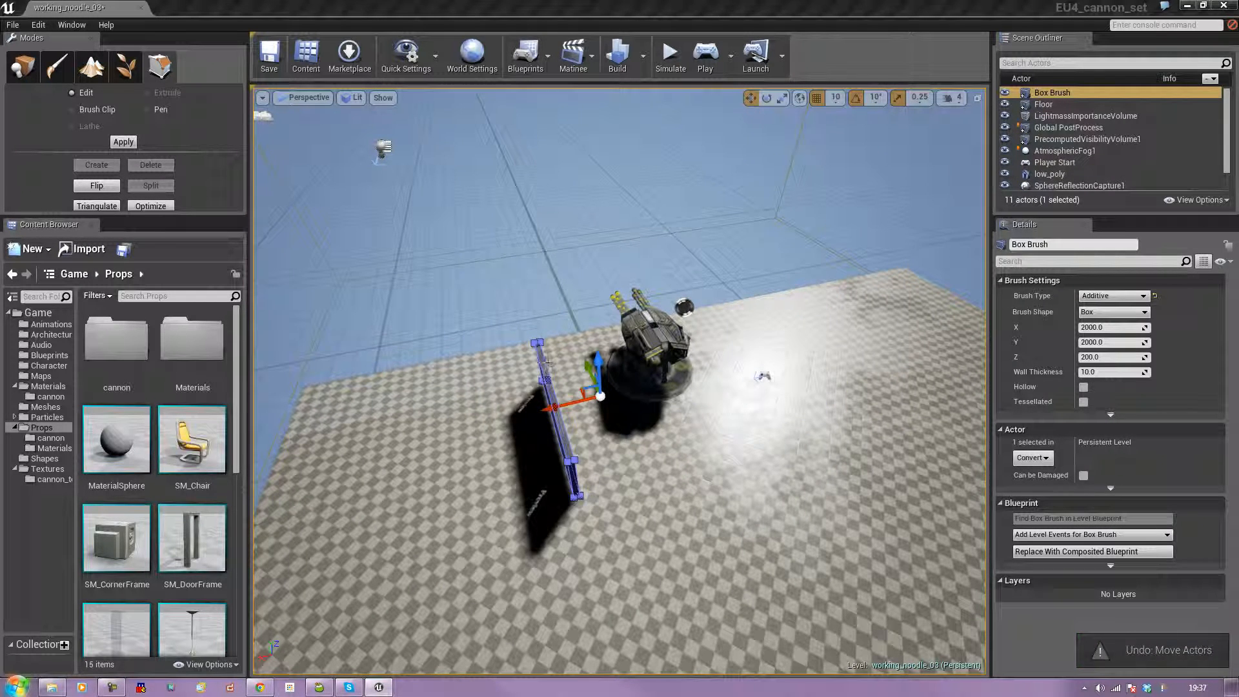
click(579, 316)
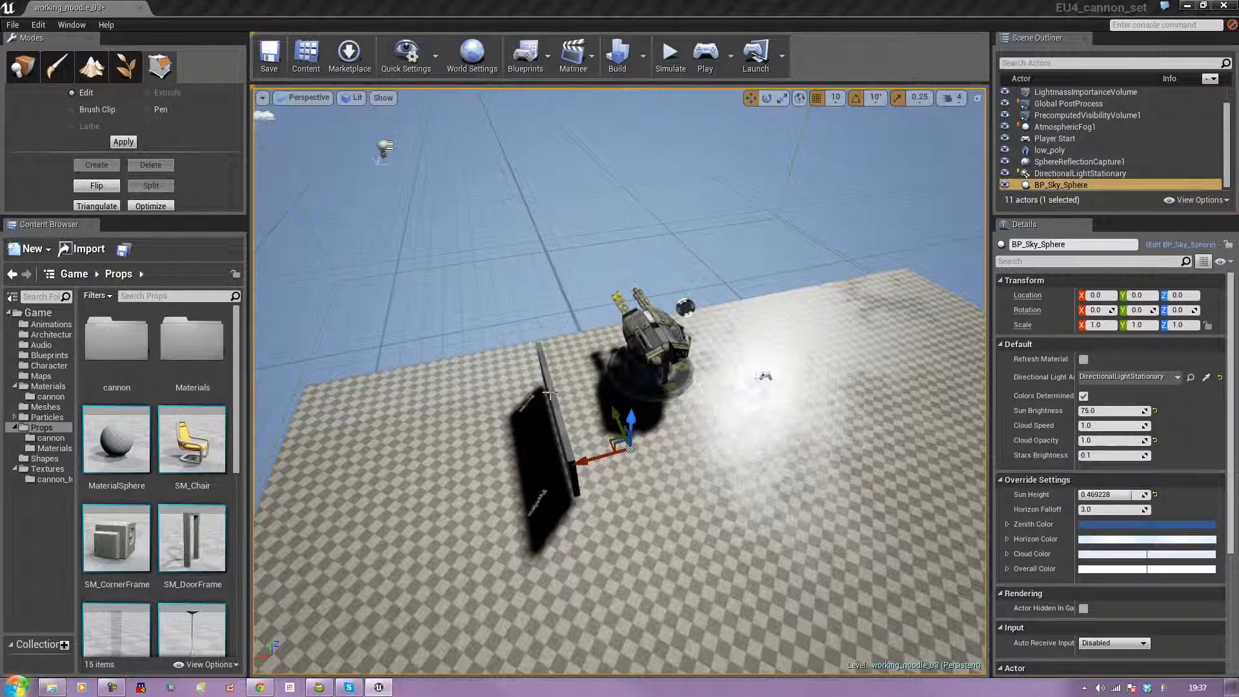
Extrude the wall's top face upward in the local coordinate system to add a second tier
click(548, 393)
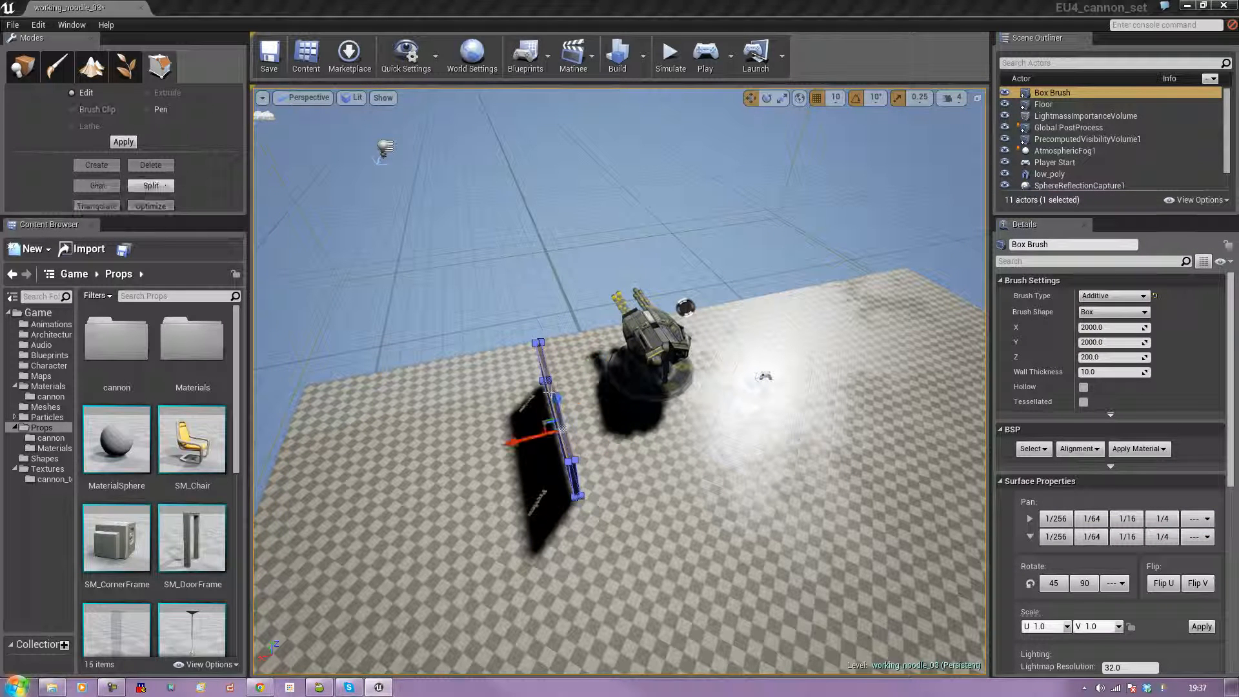
click(552, 392)
mouse_move(559, 393)
right_down()
mouse_move(503, 381)
mouse_move(478, 345)
right_up()
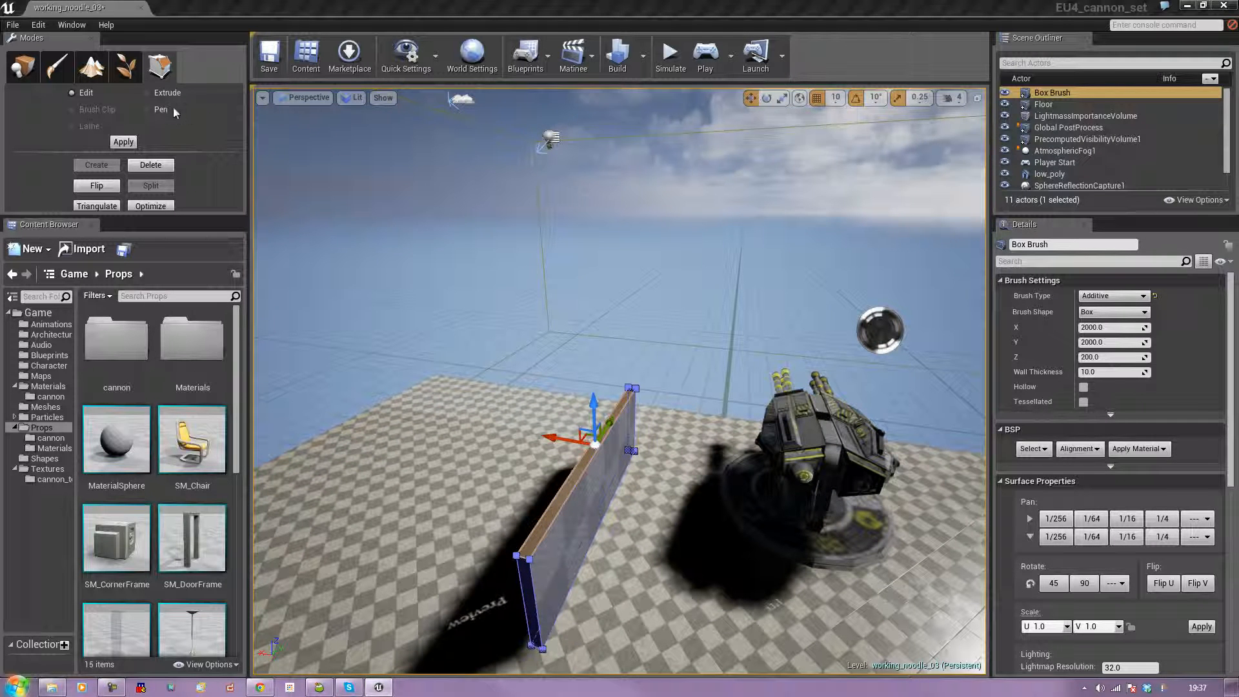
click(146, 91)
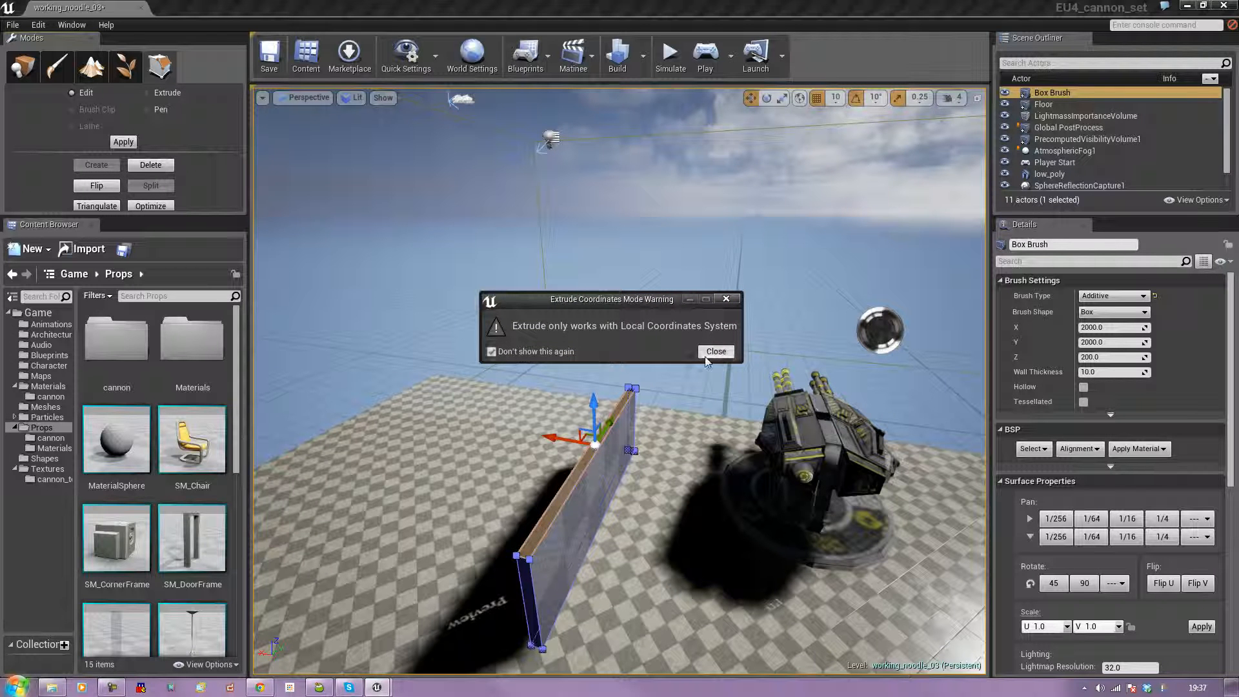
click(715, 351)
right_drag(707, 360, 701, 355)
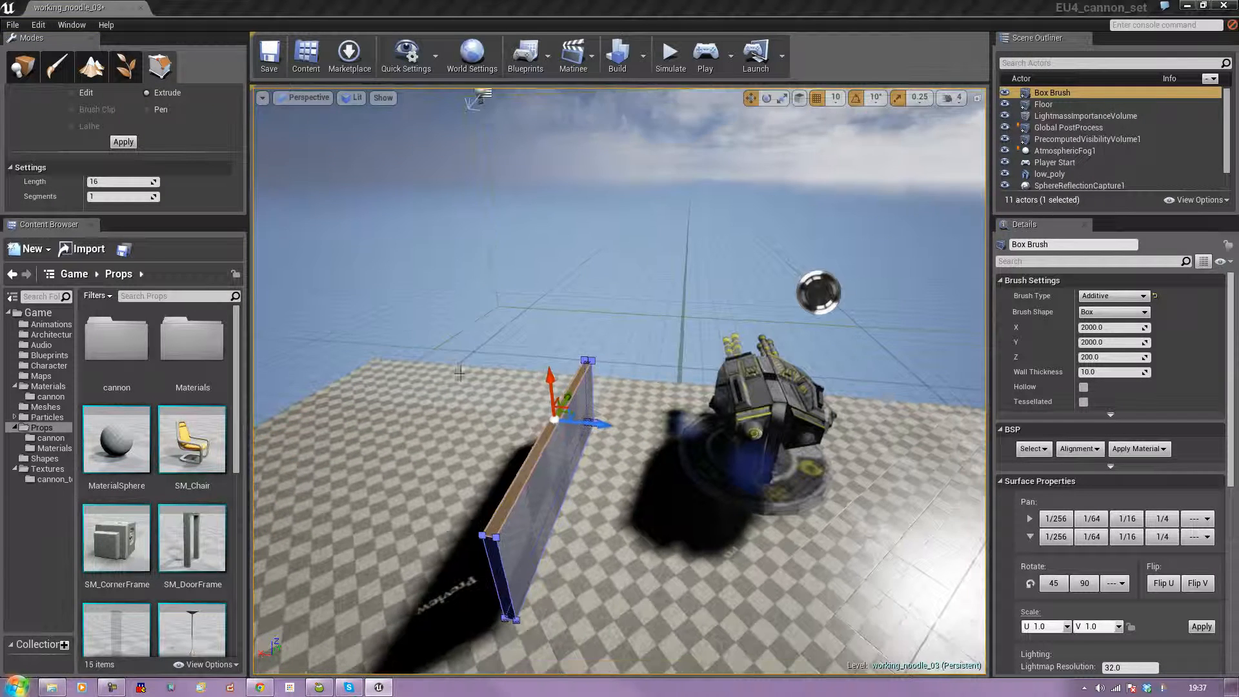
mouse_move(548, 378)
mouse_down()
mouse_move(534, 307)
mouse_move(540, 321)
mouse_up()
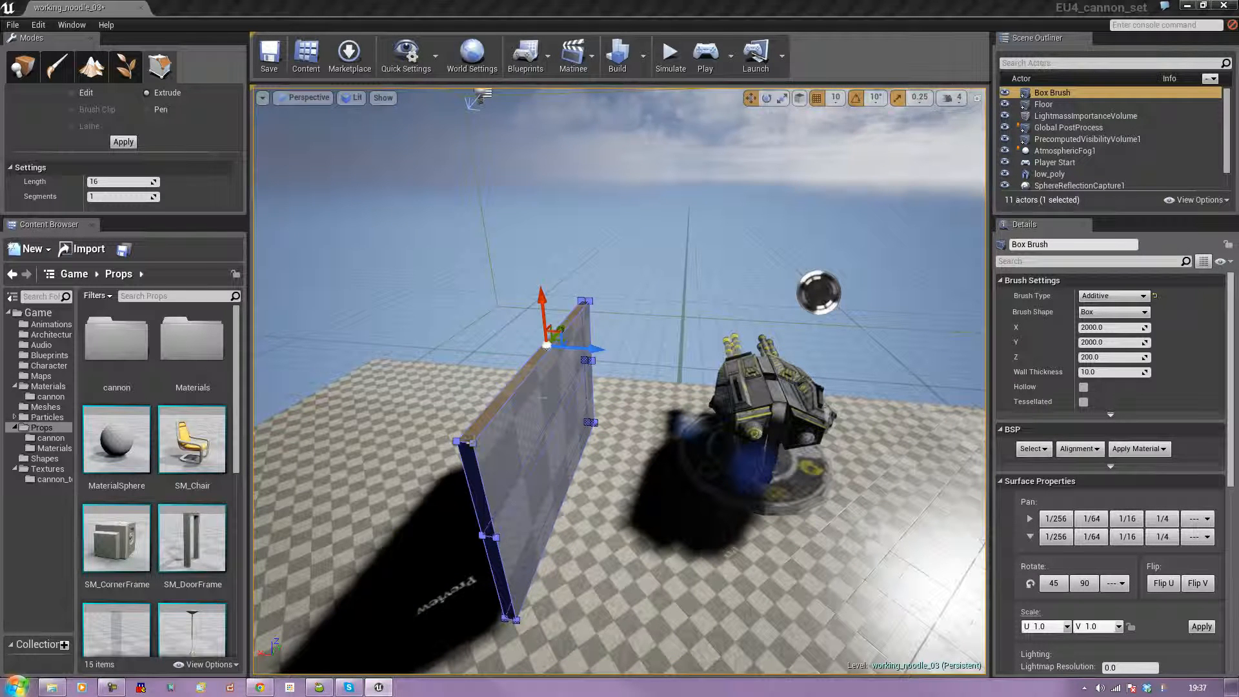
Move the two vertices of the upper tier's inner top edge toward the cannon to form an overhang
click(85, 93)
click(585, 301)
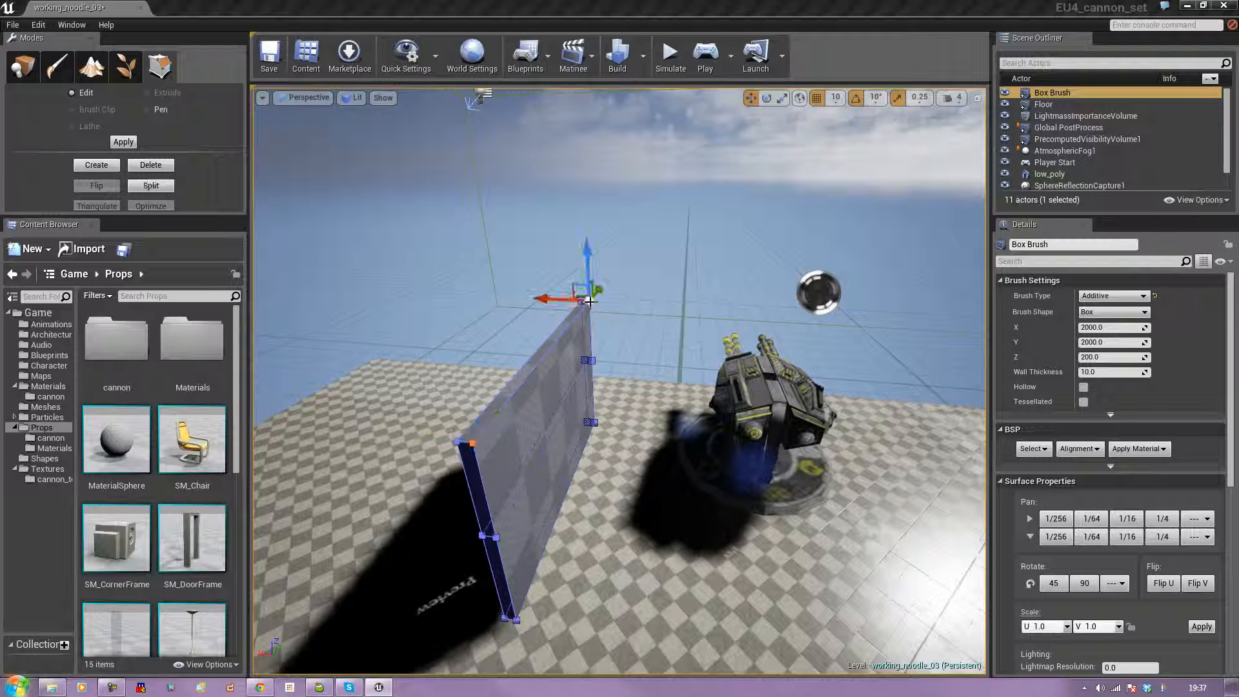
drag(546, 302, 581, 310)
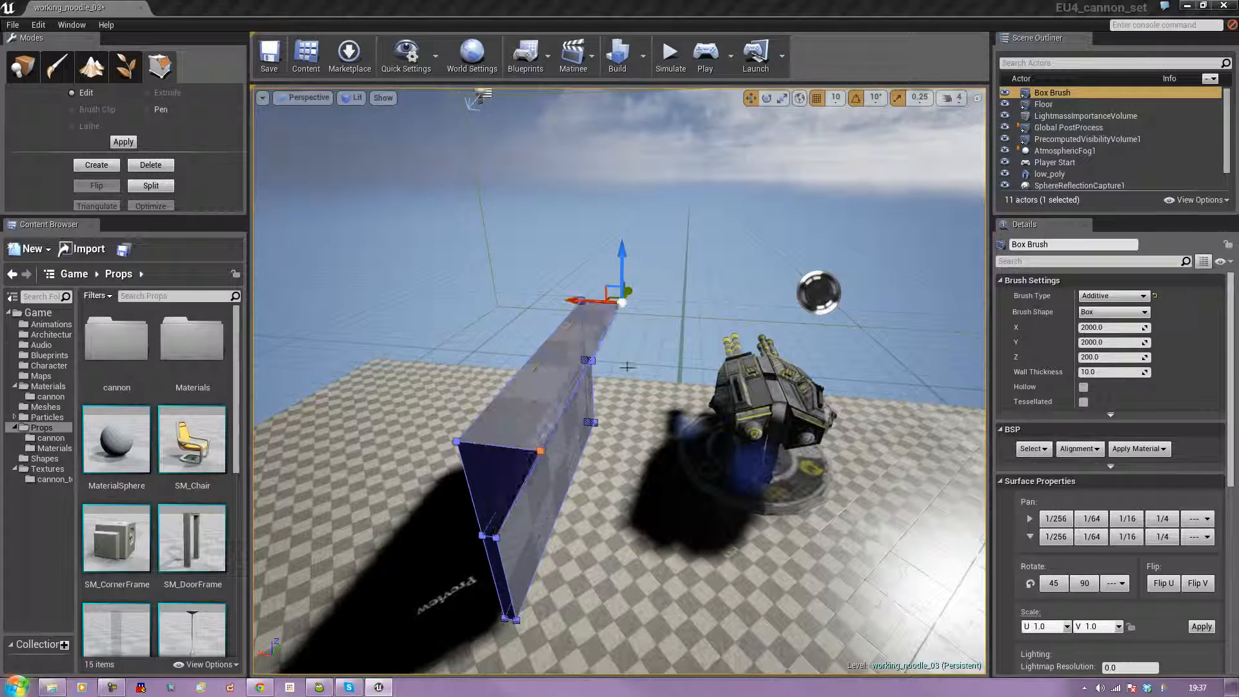
click(668, 260)
Duplicate the overhanging wall and rotate the copy so that its overhang faces the opposite way
right_drag(602, 424, 681, 436)
right_drag(467, 533, 460, 533)
click(460, 533)
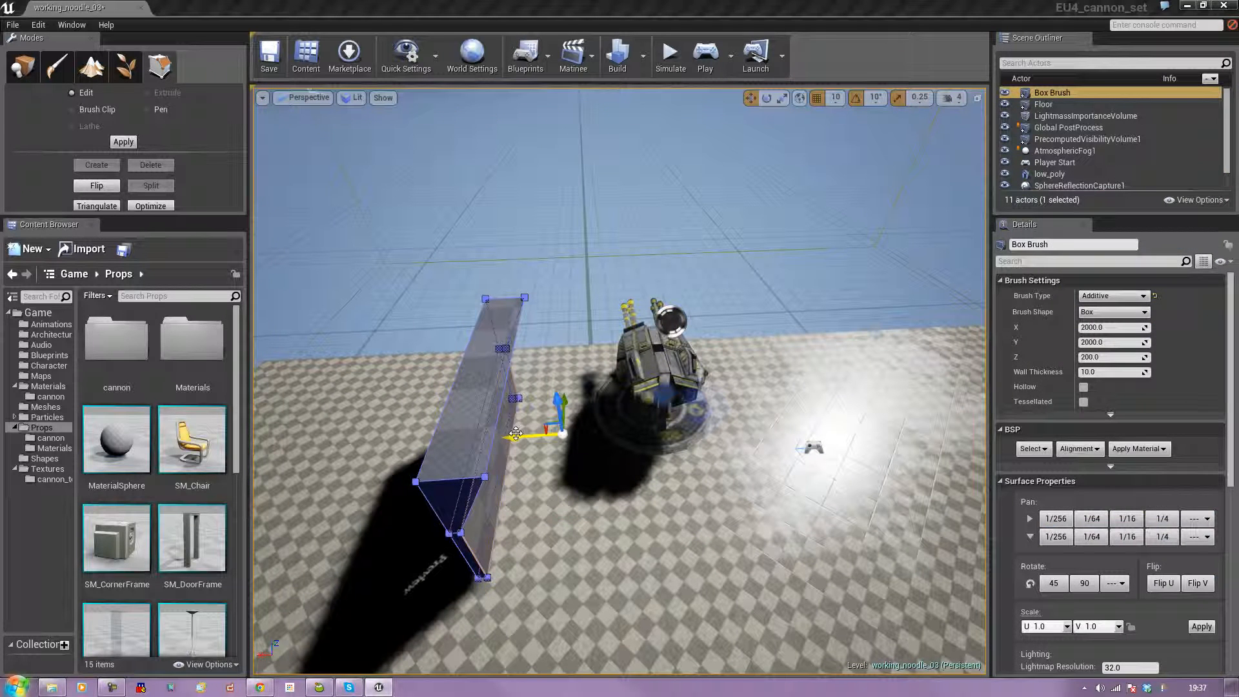
mouse_move(514, 437)
alt+mouse_down()
mouse_move(742, 431)
mouse_move(787, 416)
alt+mouse_up()
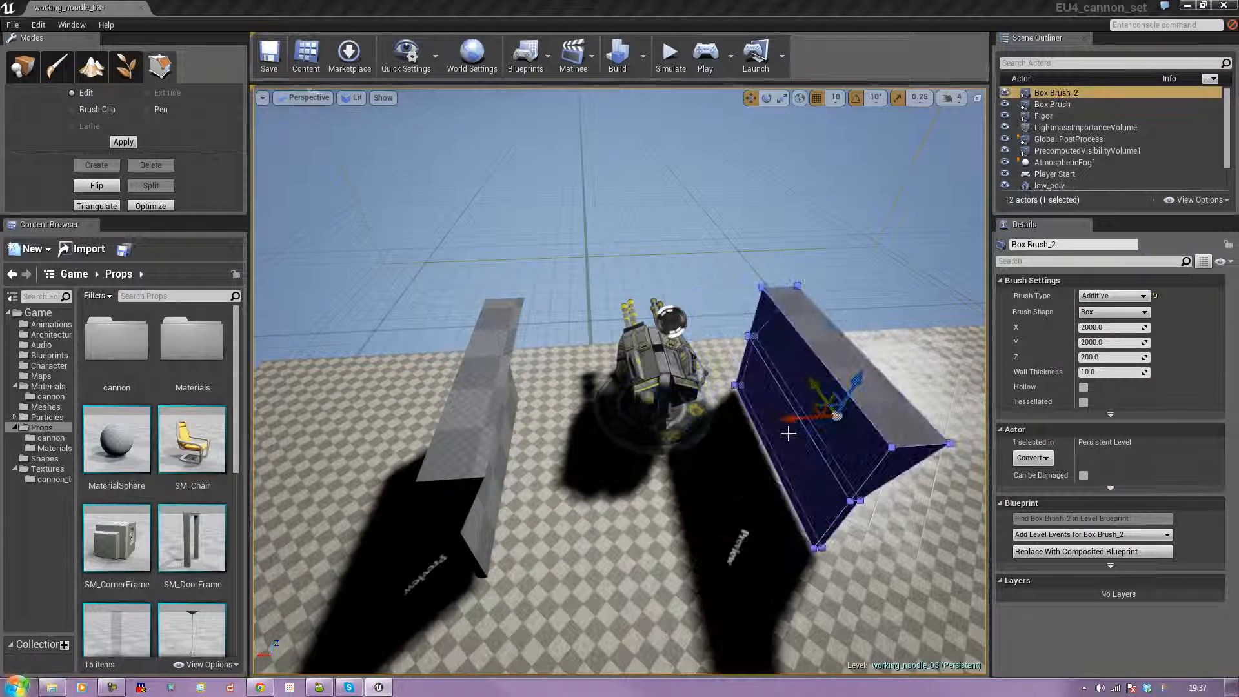
key(e)
mouse_move(826, 460)
mouse_down()
mouse_move(851, 506)
mouse_move(792, 479)
mouse_move(756, 392)
mouse_move(759, 418)
mouse_move(775, 426)
mouse_move(440, 433)
mouse_up()
Move the duplicated wall to the cannon's opposite side and adjust the spacing of the walls around the cannon
key(w)
drag(506, 405, 504, 418)
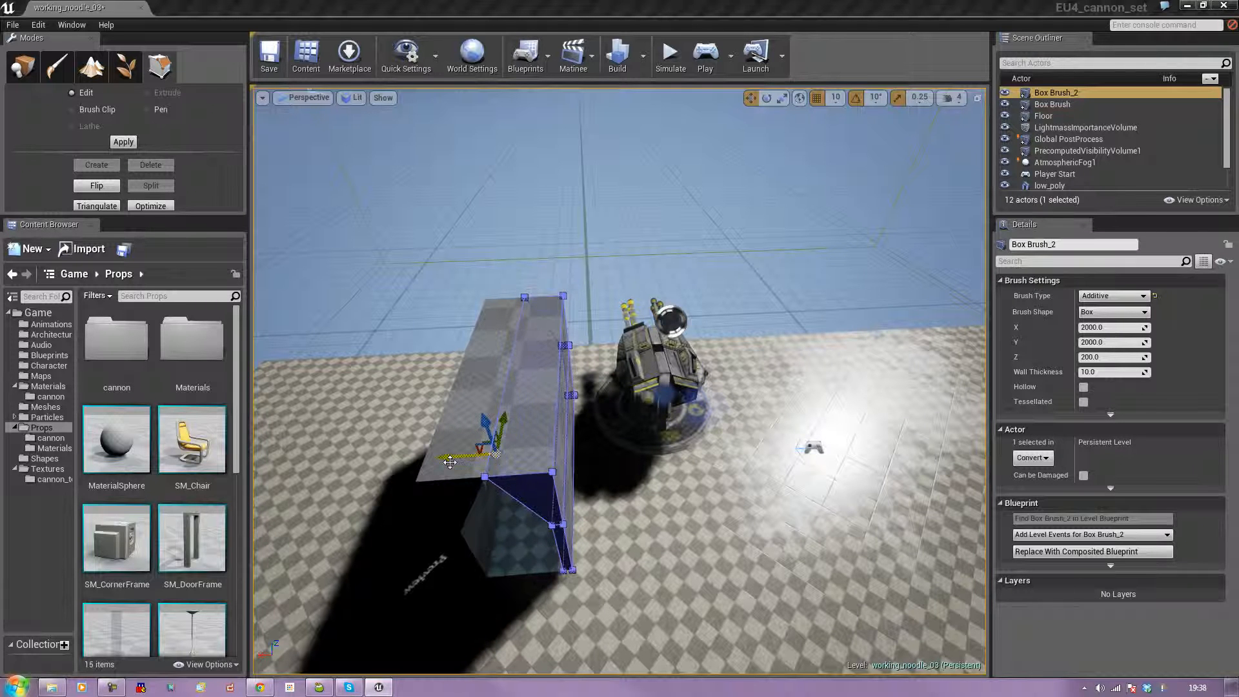
drag(450, 455, 698, 453)
mouse_move(686, 587)
right_down()
mouse_move(678, 472)
mouse_move(689, 605)
right_up()
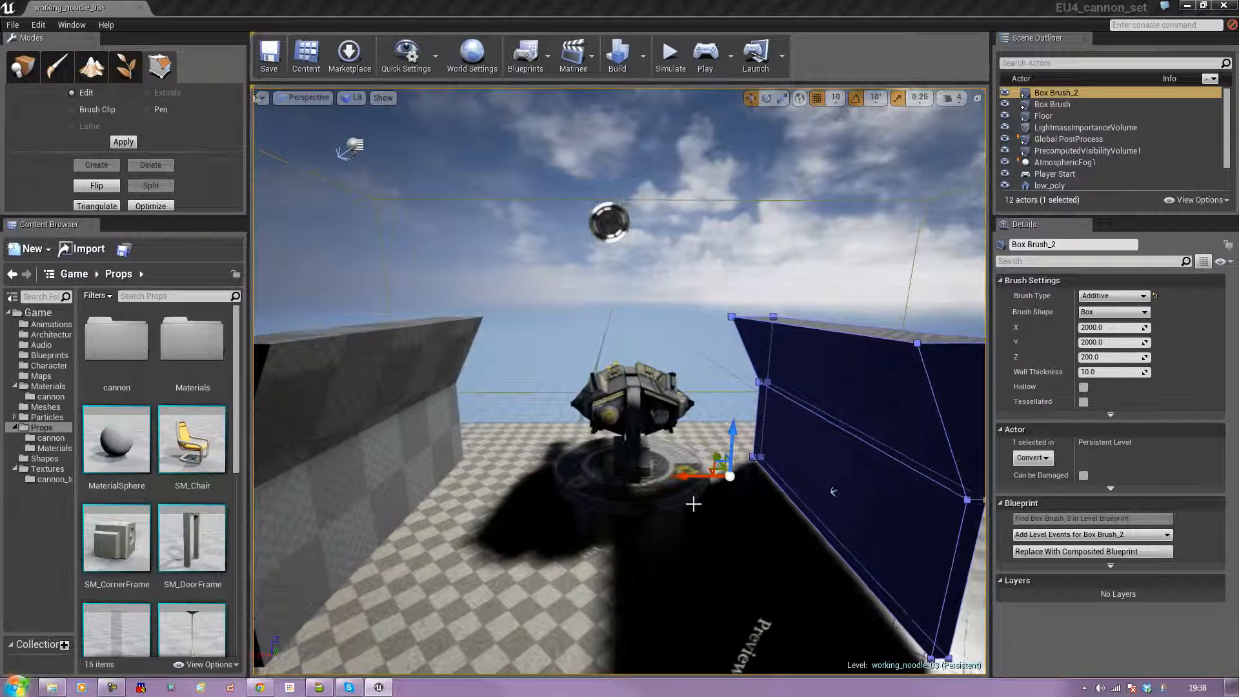
click(644, 473)
drag(597, 470, 568, 471)
right_drag(539, 549, 507, 515)
click(418, 434)
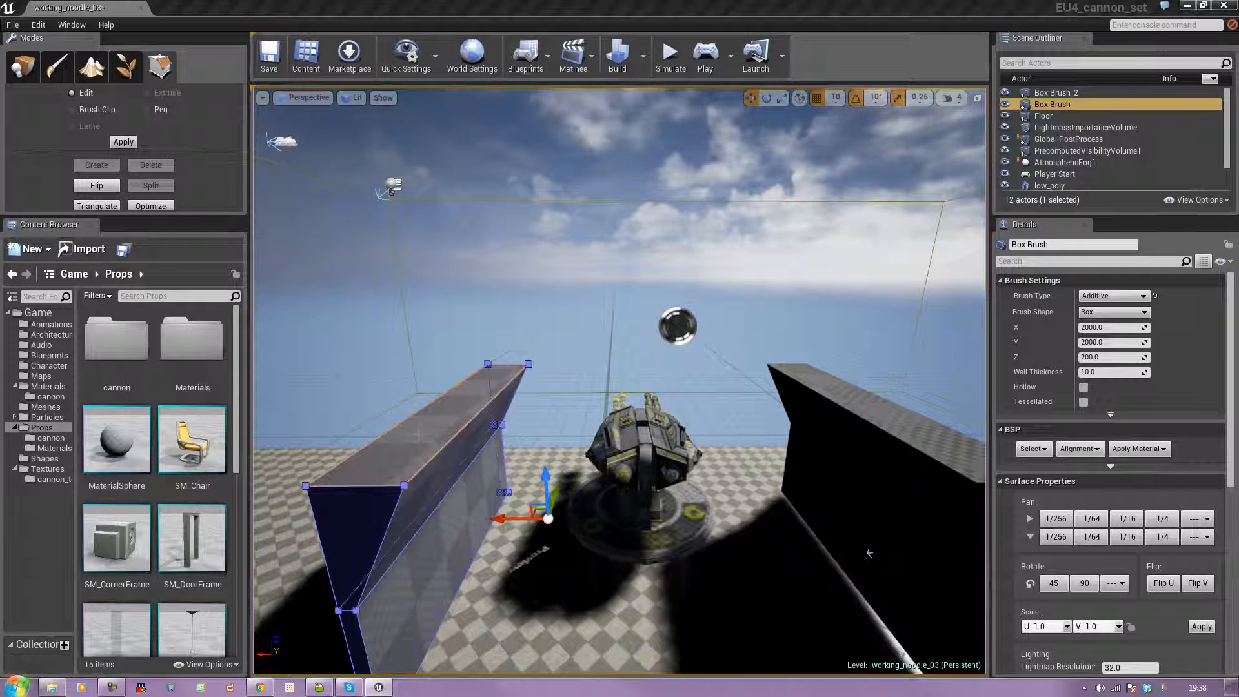
Extrude the top faces of both walls slightly upward to add a thin third tier to each
click(419, 433)
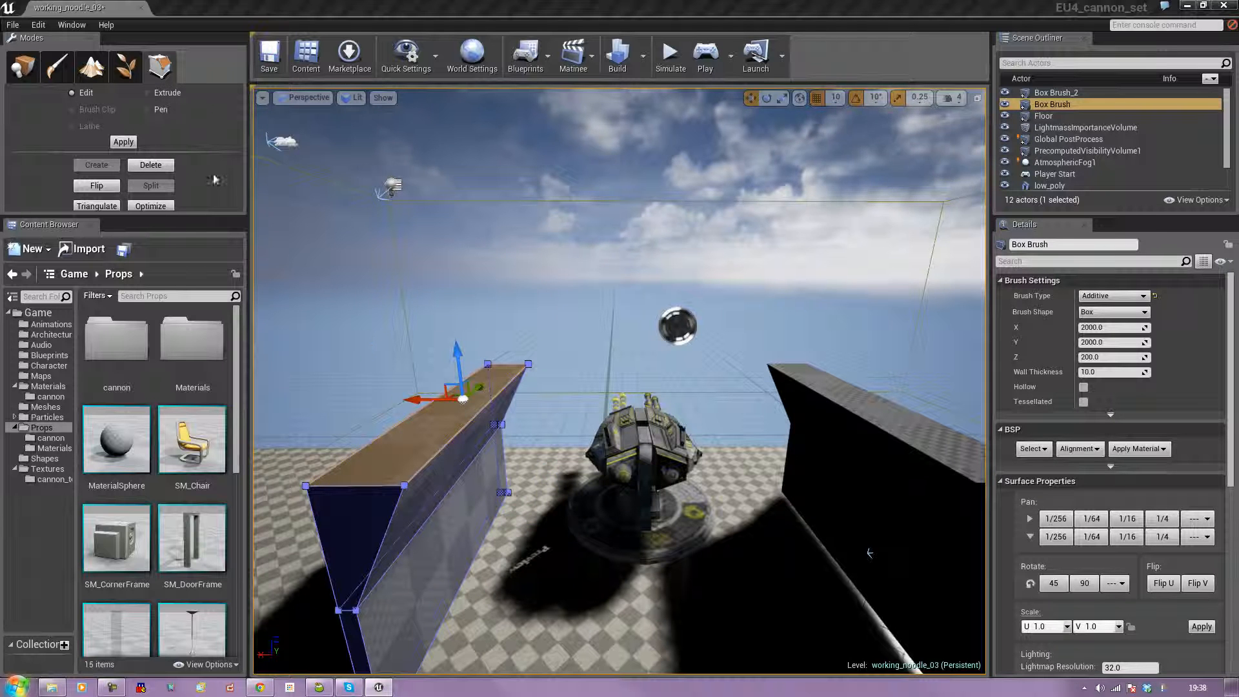
click(147, 93)
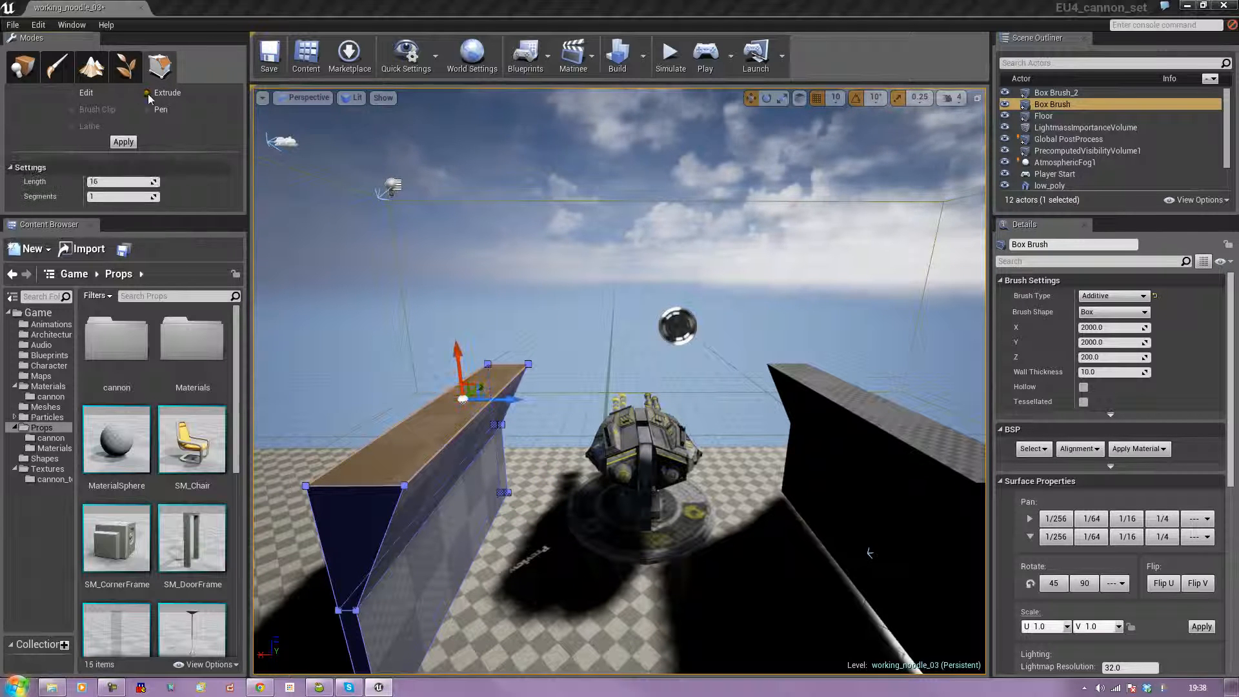
drag(458, 357, 458, 356)
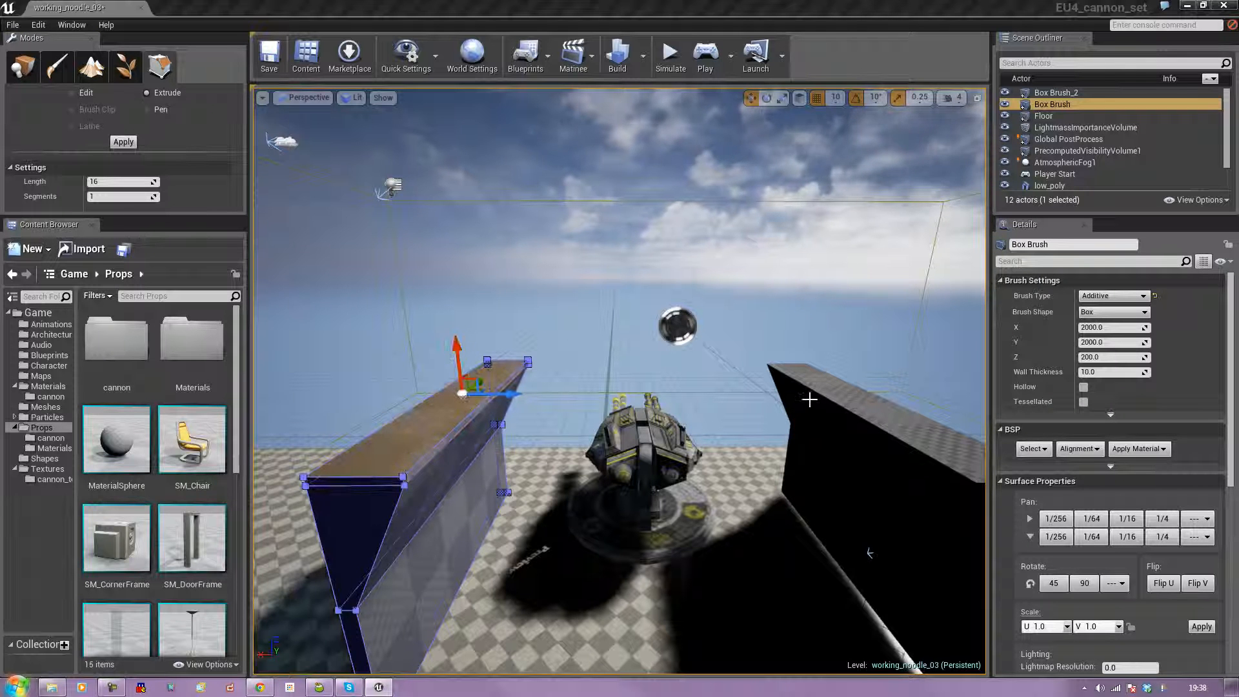
click(853, 399)
click(855, 398)
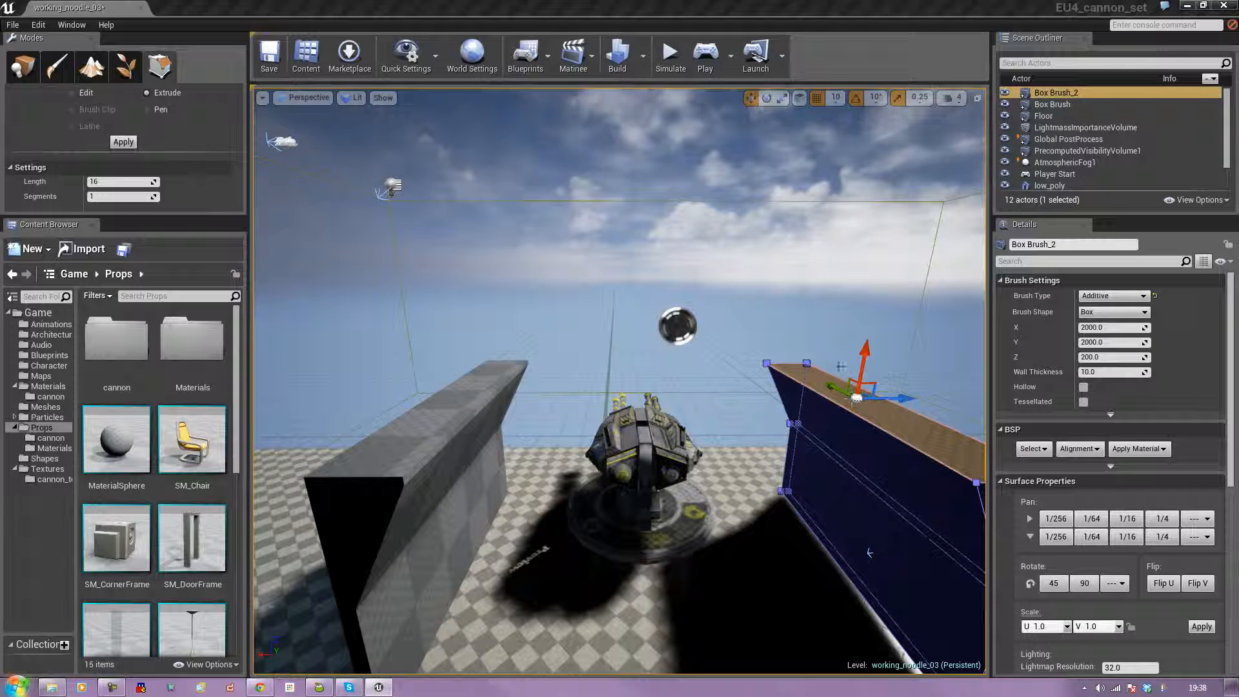
drag(862, 361, 864, 355)
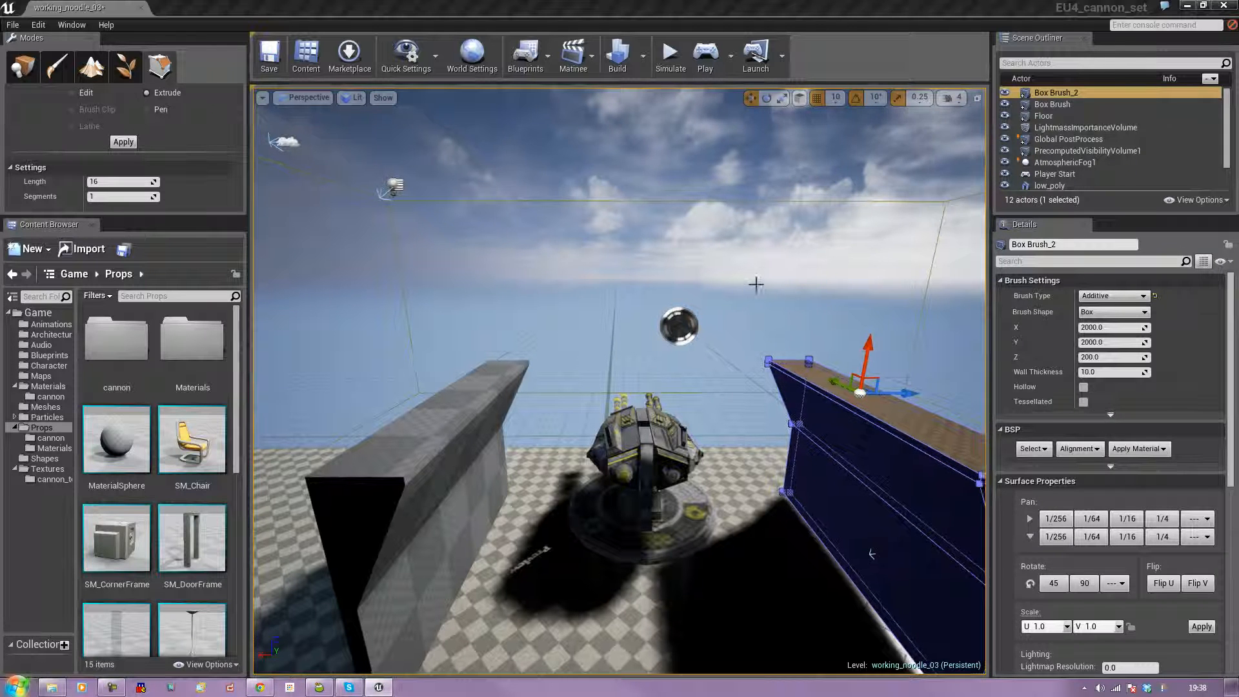
Extrude the thin inner face of Box Brush_2's top tier over the cannon to form half of a roof
click(846, 348)
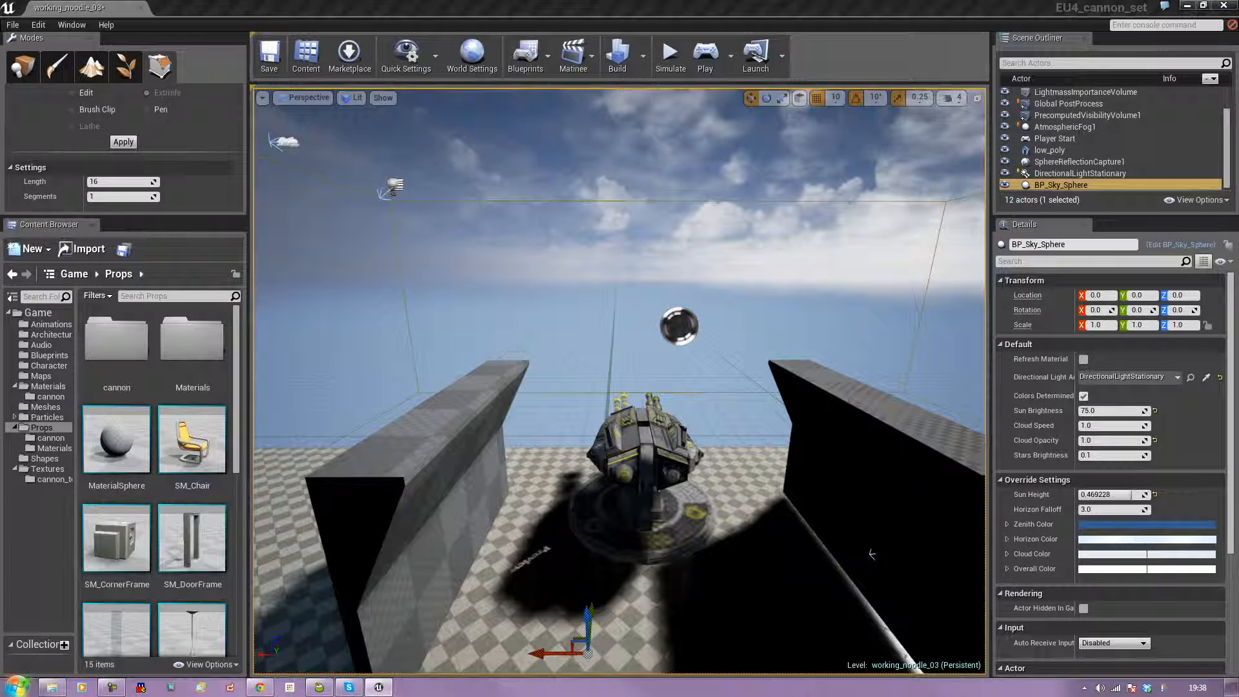
click(846, 405)
click(846, 408)
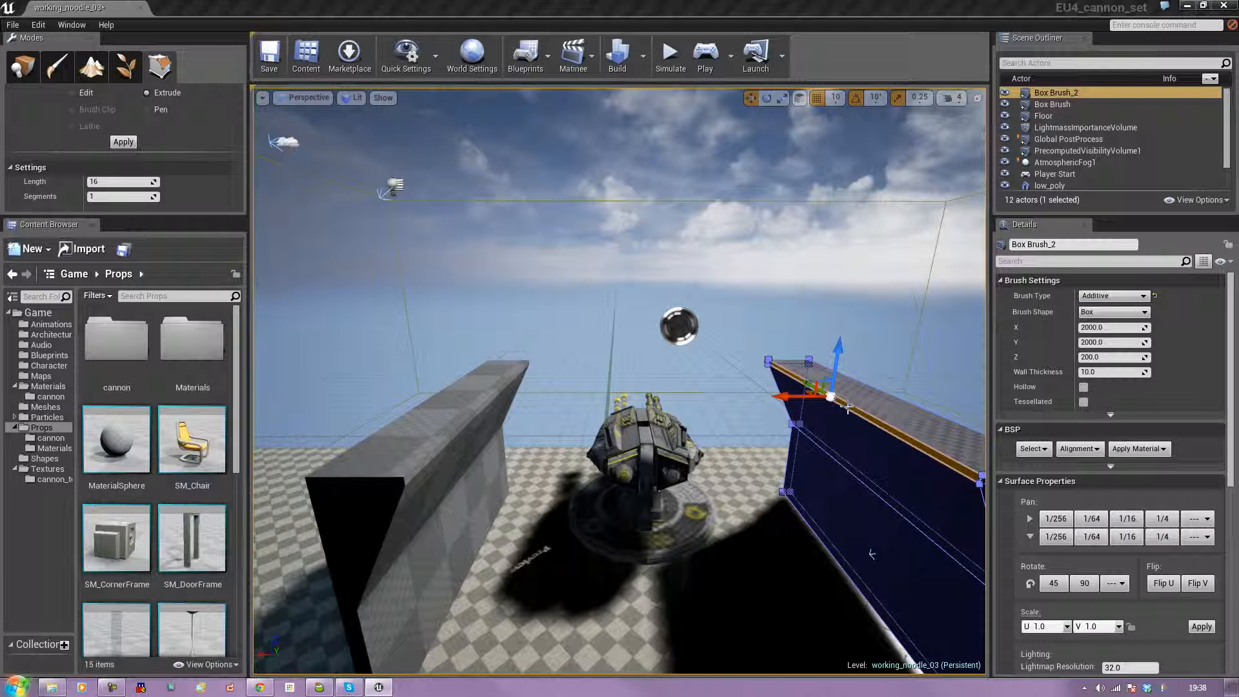
click(845, 442)
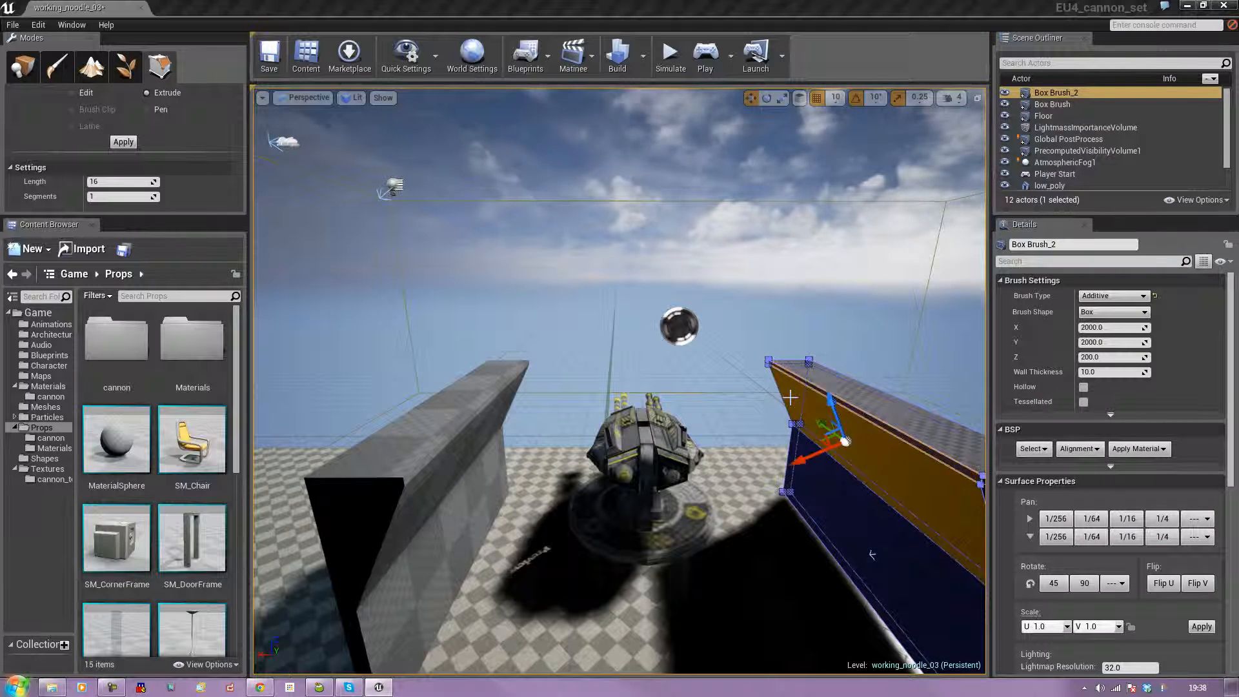
click(819, 390)
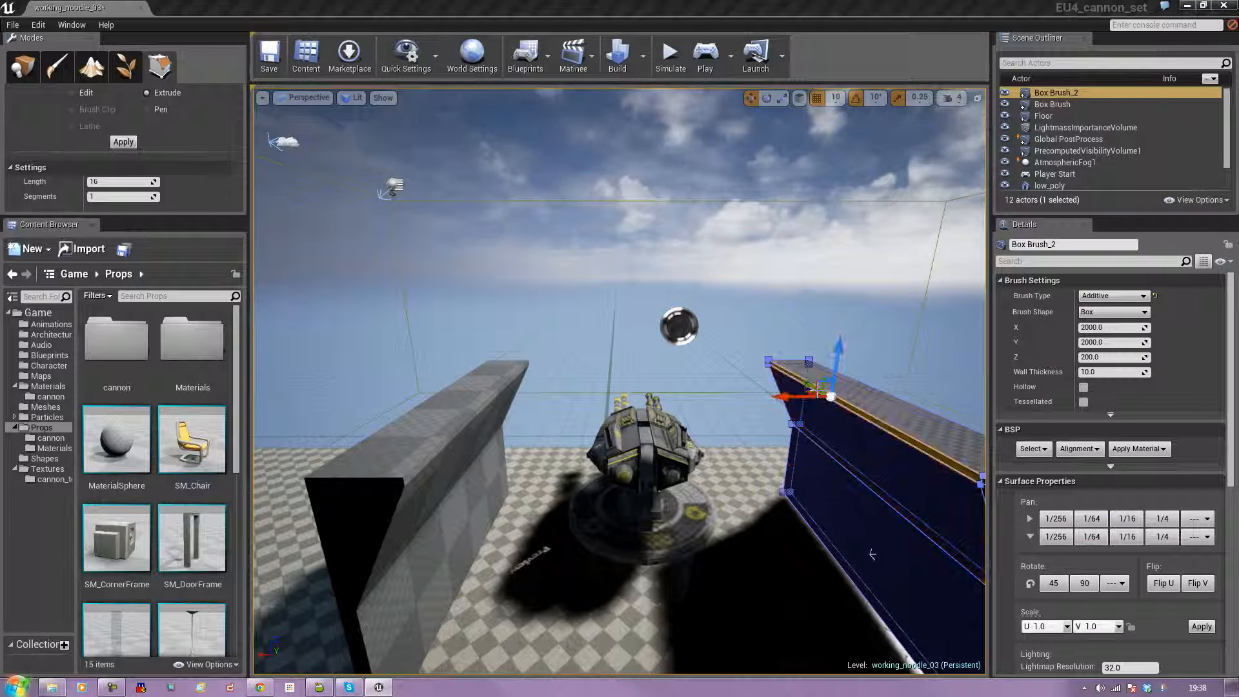
drag(787, 397, 598, 409)
mouse_move(599, 409)
right_down()
mouse_move(563, 428)
mouse_move(630, 431)
right_up()
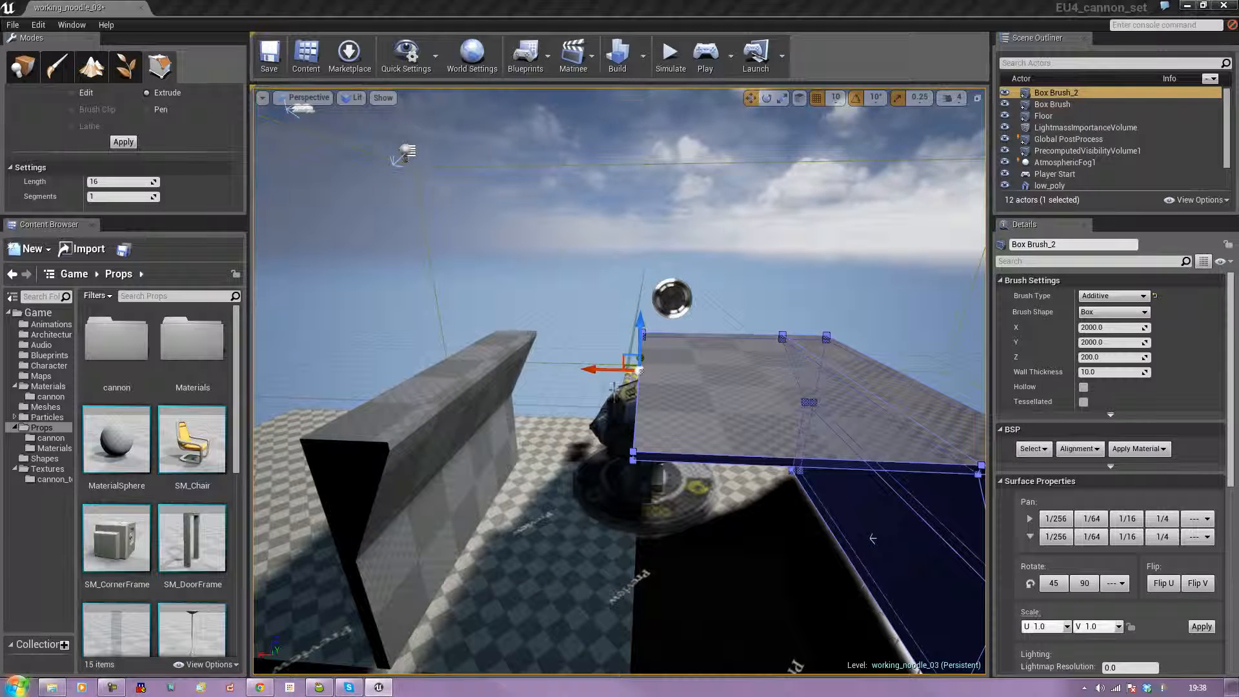
drag(591, 370, 596, 370)
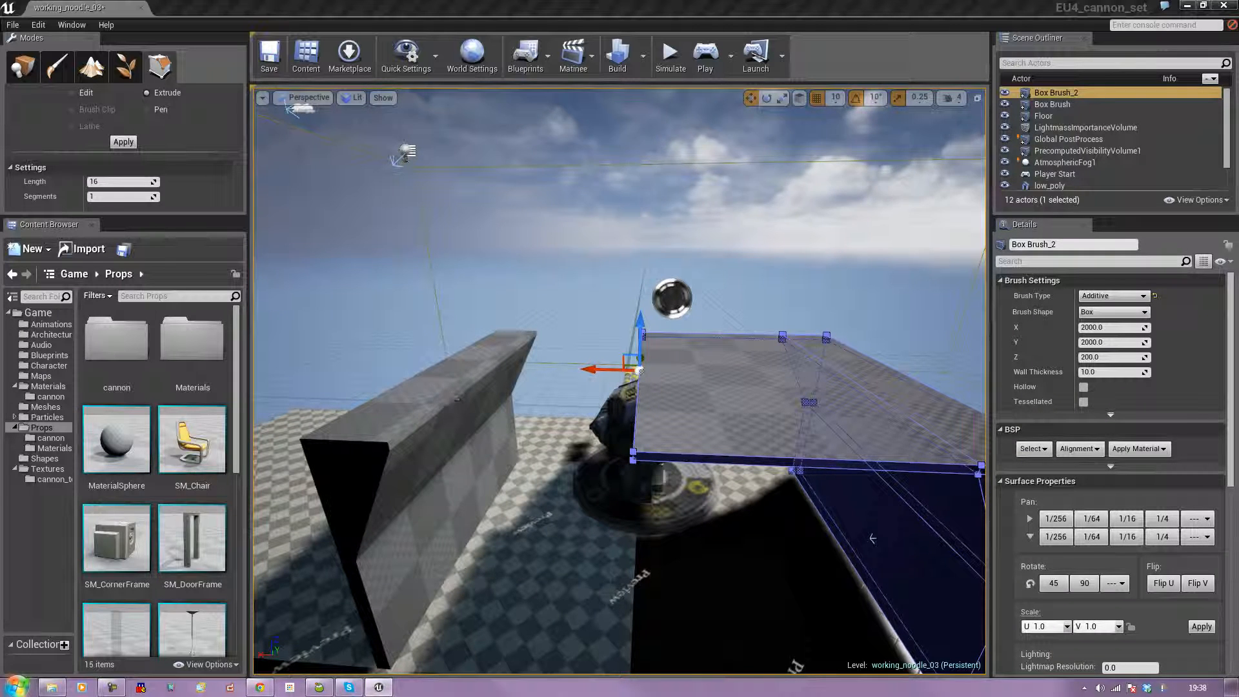
Extrude the opposite wall's thin inner top face to meet the first roof half above the cannon
click(457, 399)
drag(535, 367, 685, 388)
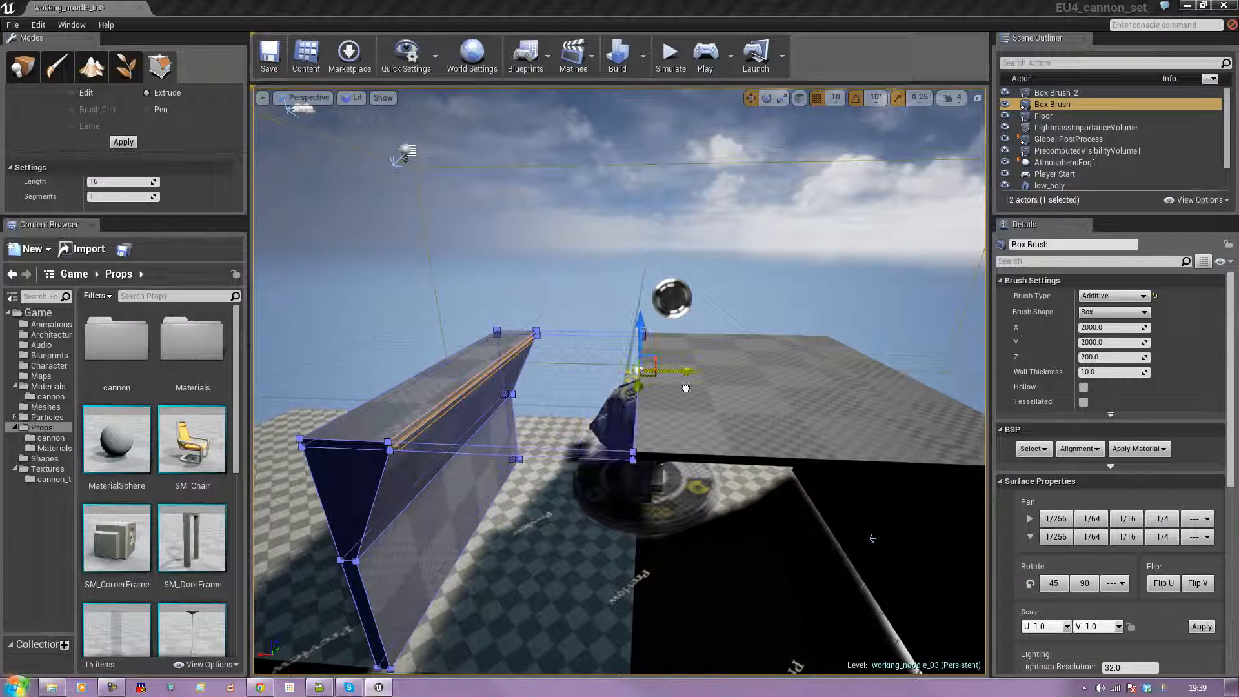
click(635, 231)
right_drag(635, 231, 517, 355)
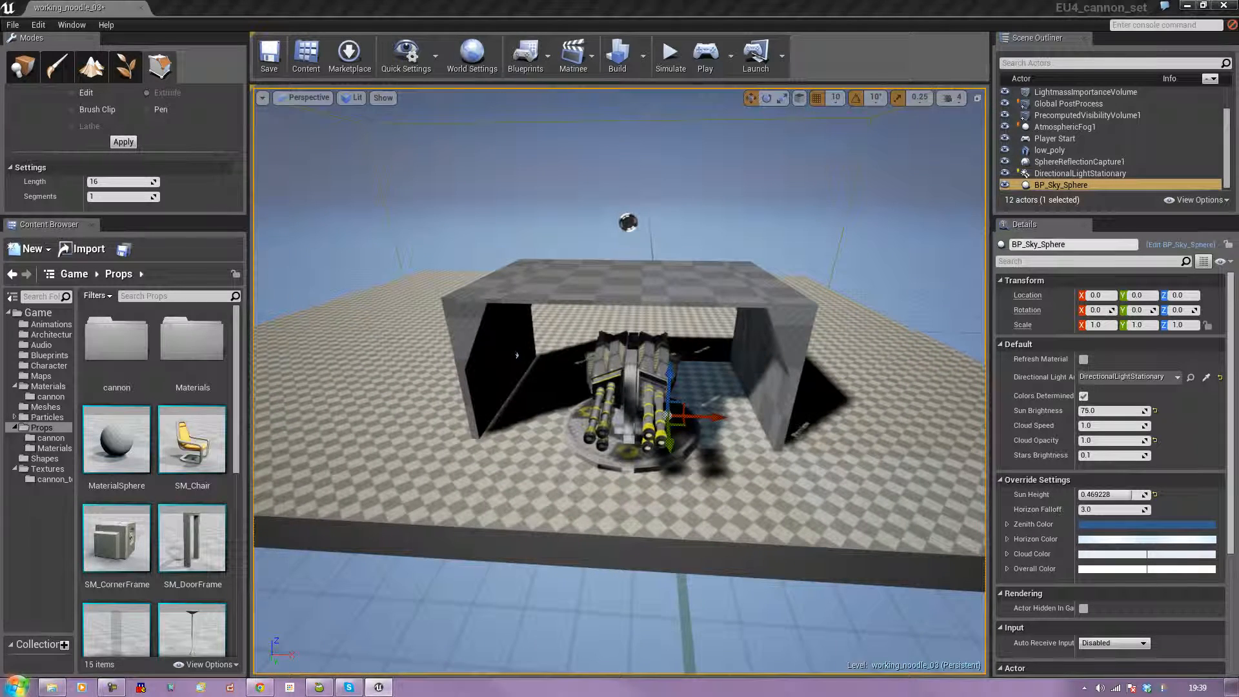
alt+drag(517, 355, 442, 344)
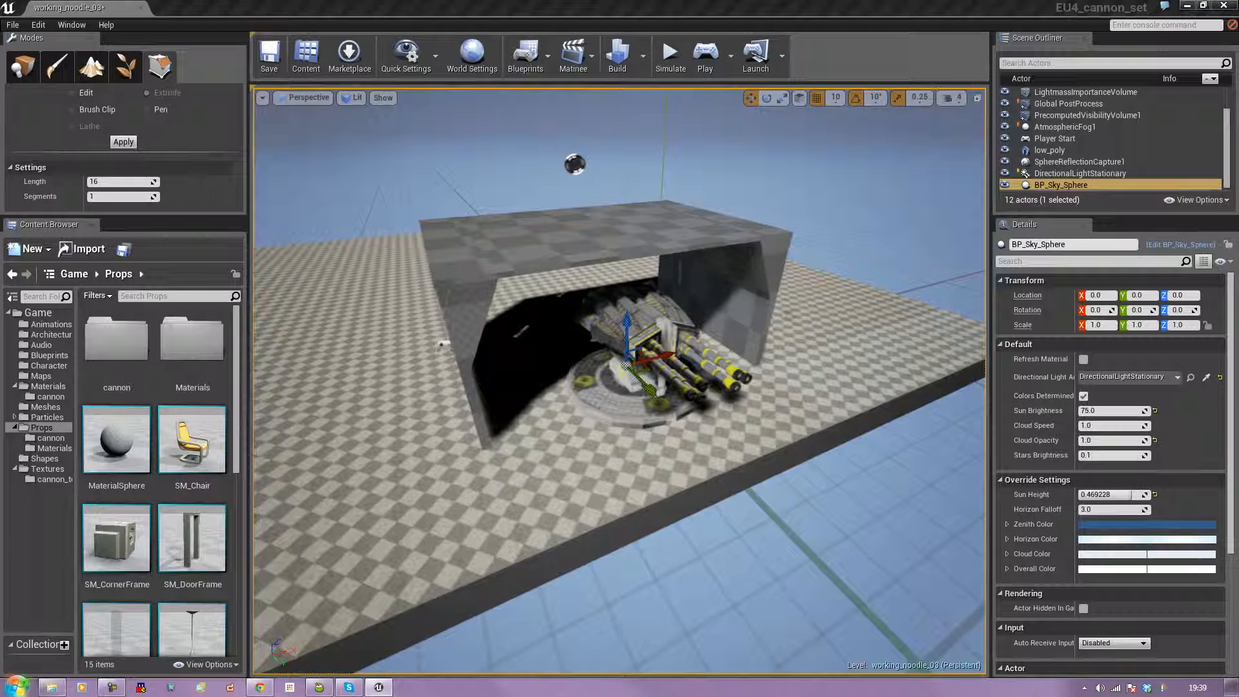
Try to extrude the end faces of Box Brush_2 outward at the cannon's barrel end, and undo the extrusion
click(491, 403)
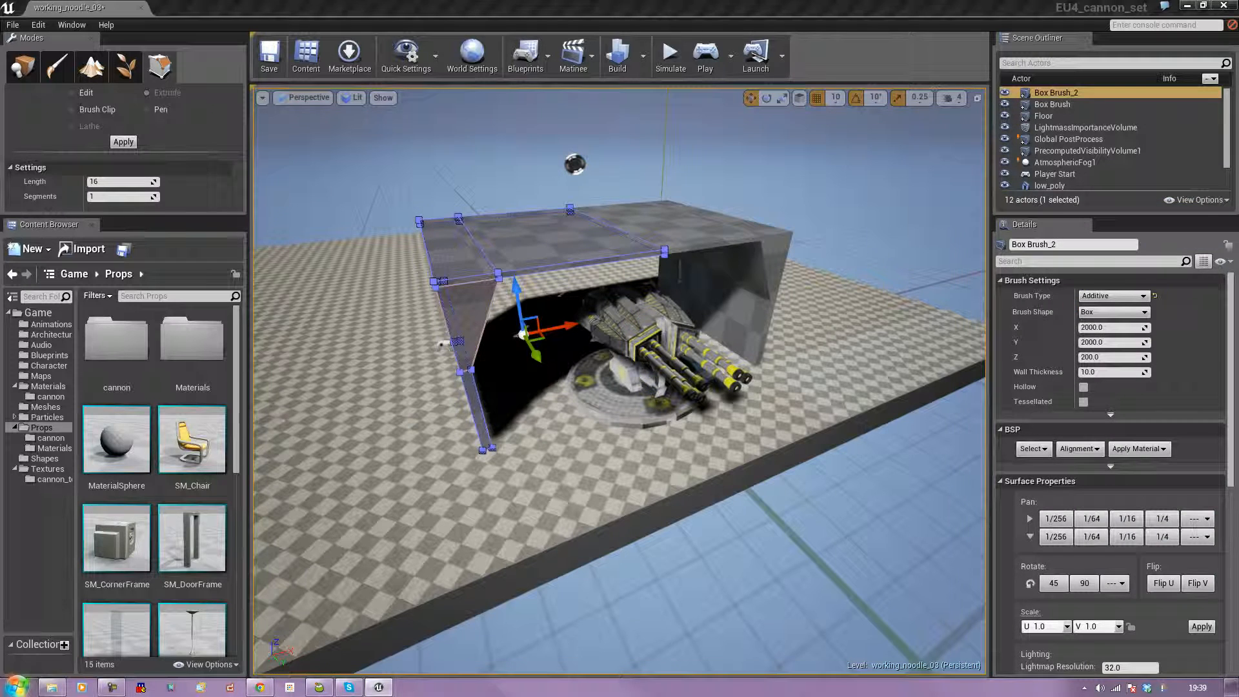
click(477, 412)
mouse_move(478, 413)
alt+mouse_down()
mouse_move(536, 419)
mouse_move(484, 430)
alt+mouse_up()
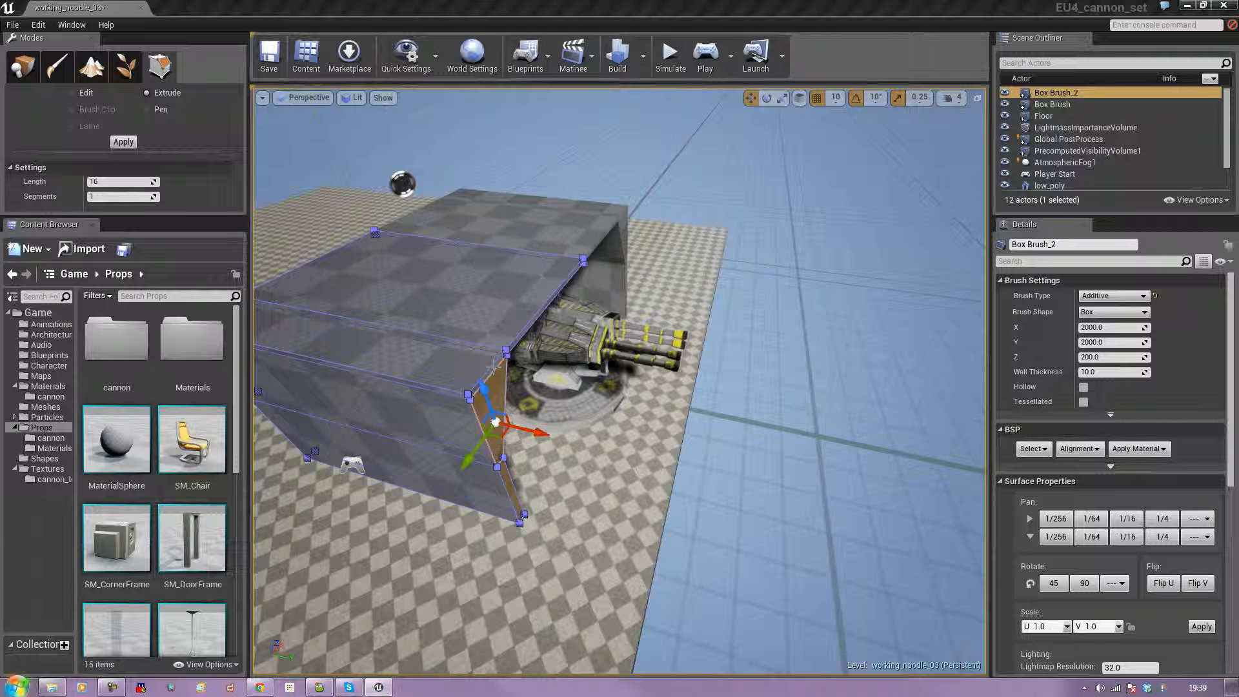
click(489, 375)
mouse_move(517, 380)
alt+mouse_down()
mouse_move(727, 413)
mouse_move(476, 334)
alt+mouse_up()
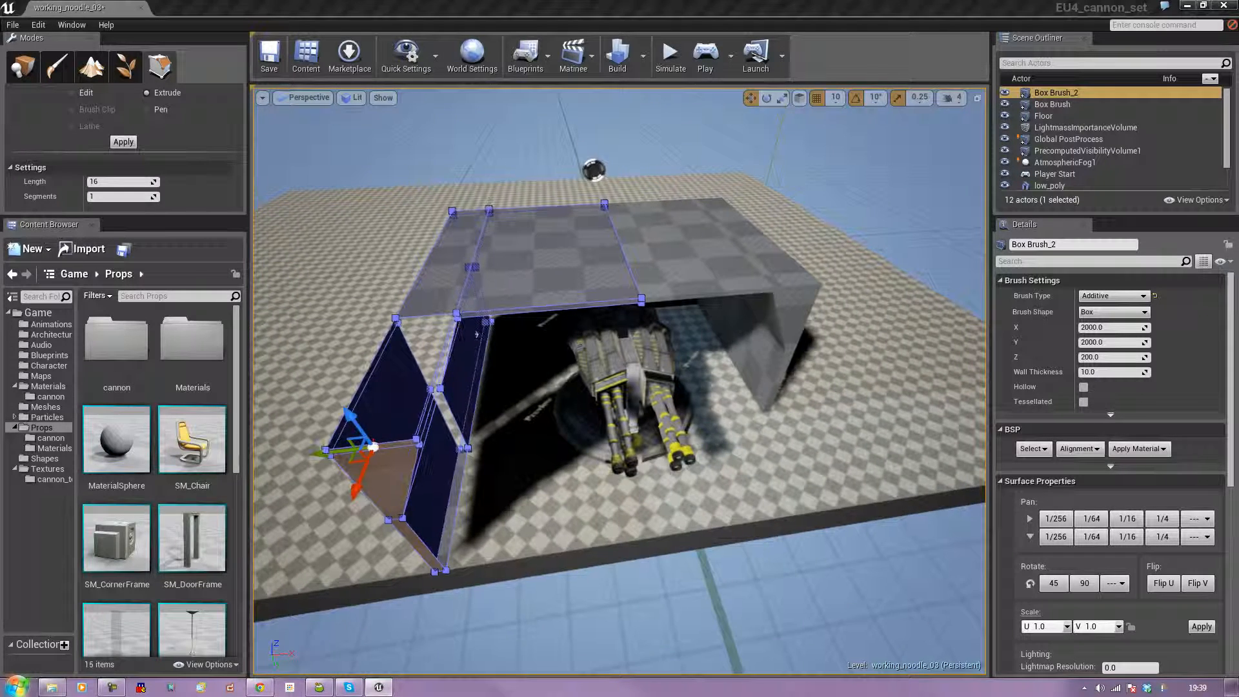
alt+drag(516, 514, 532, 413)
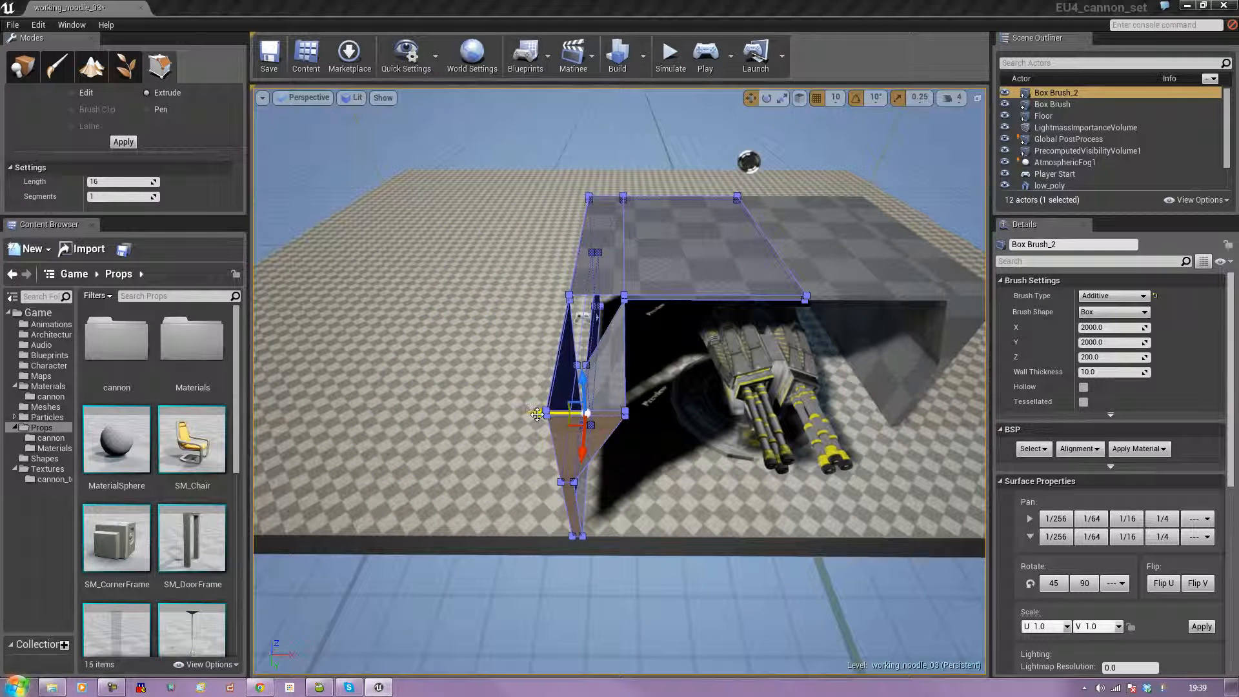
key(ctrl+z)
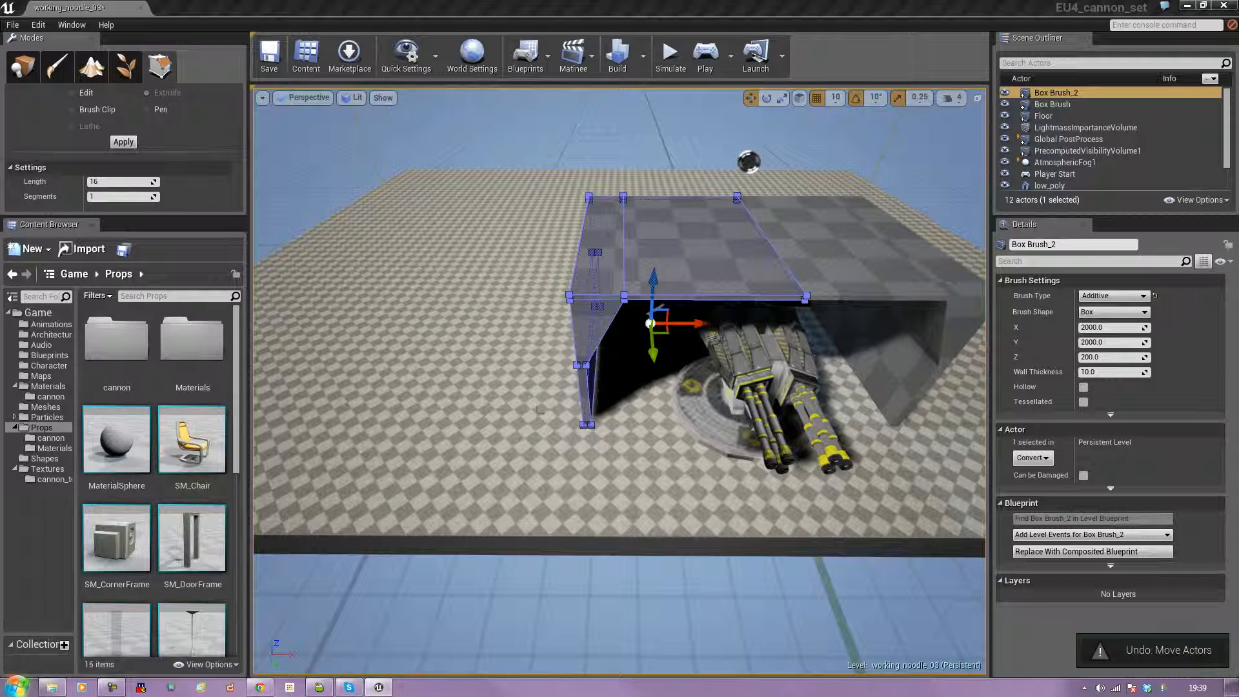
In geometry Edit mode, try to move Box Brush_2's upper and lower end faces outward at the barrel end, and undo it
click(589, 357)
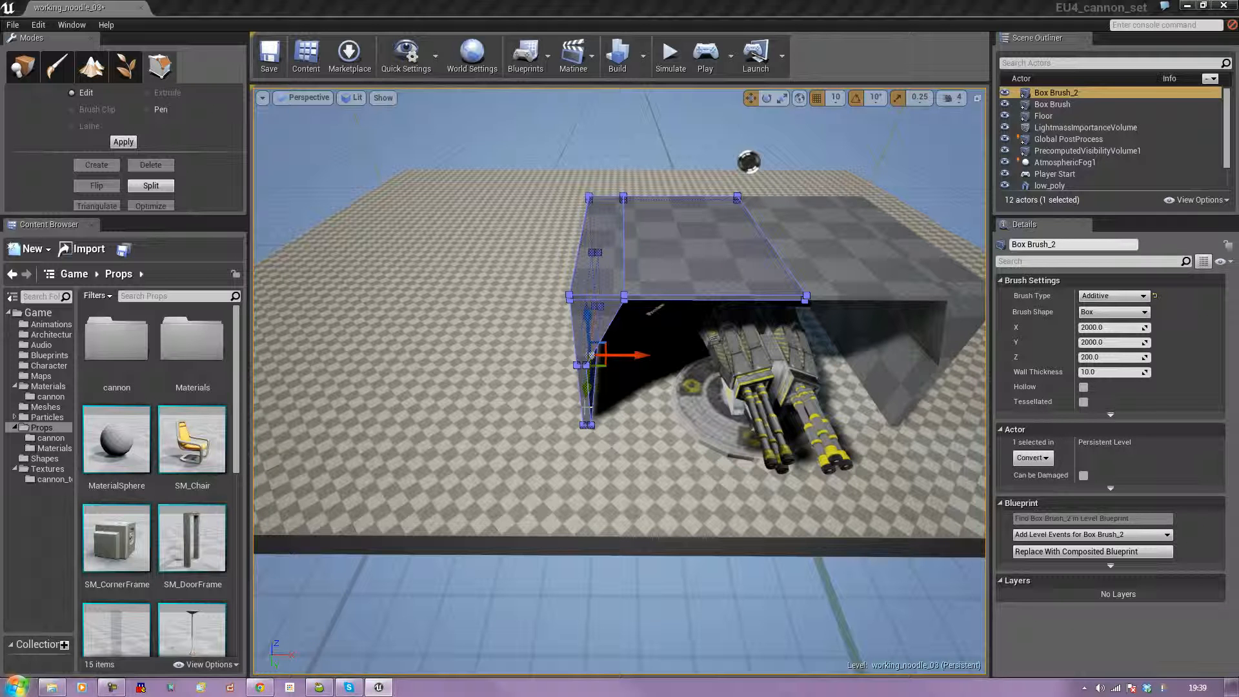
drag(592, 354, 666, 421)
click(703, 401)
click(694, 390)
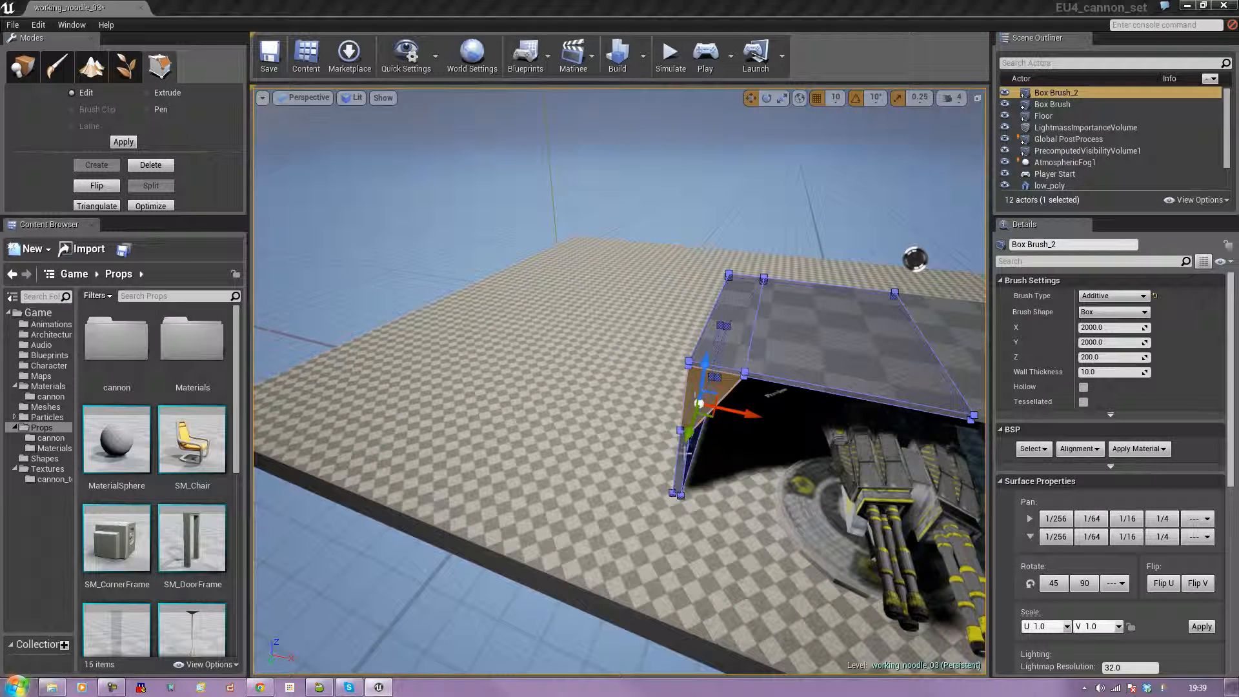
ctrl+click(682, 463)
scroll(682, 463, up, 5)
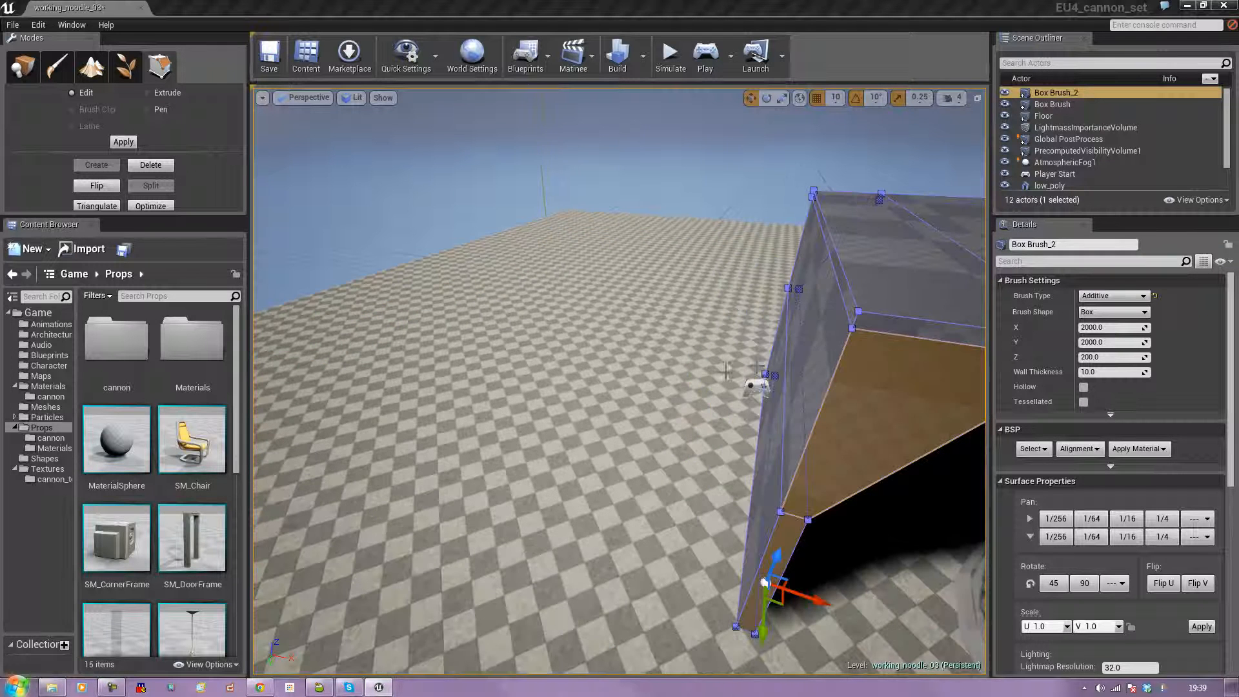
drag(893, 326, 890, 338)
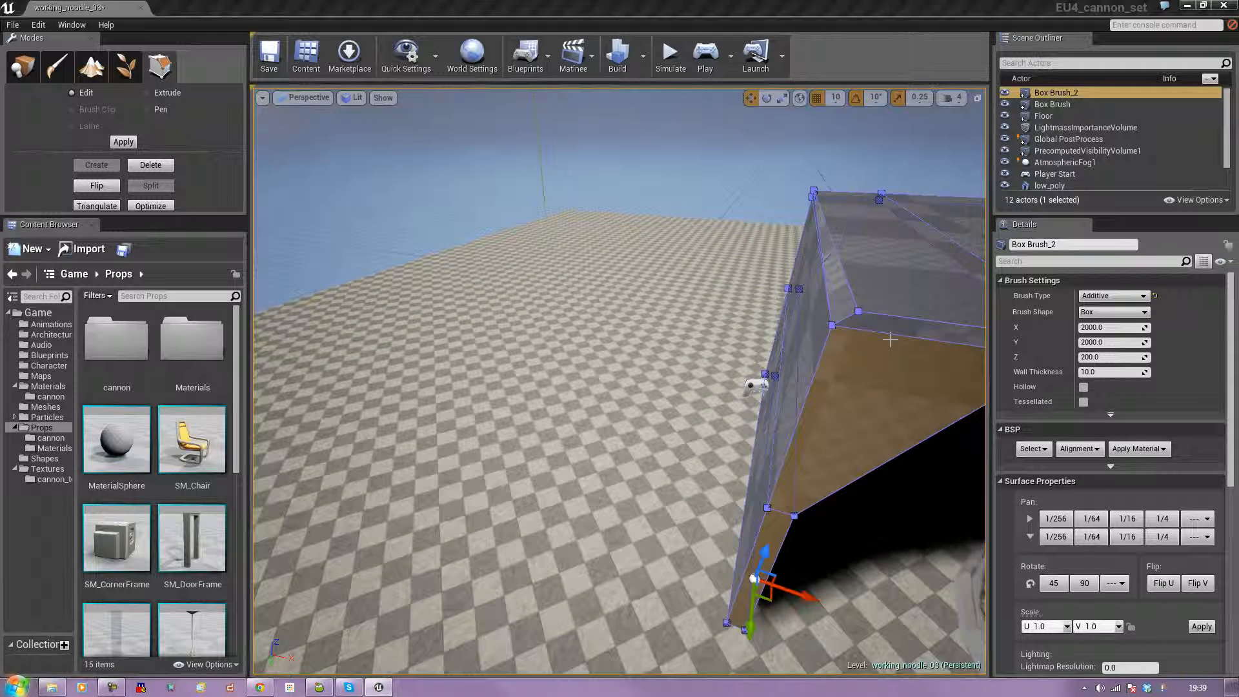
key(ctrl+z)
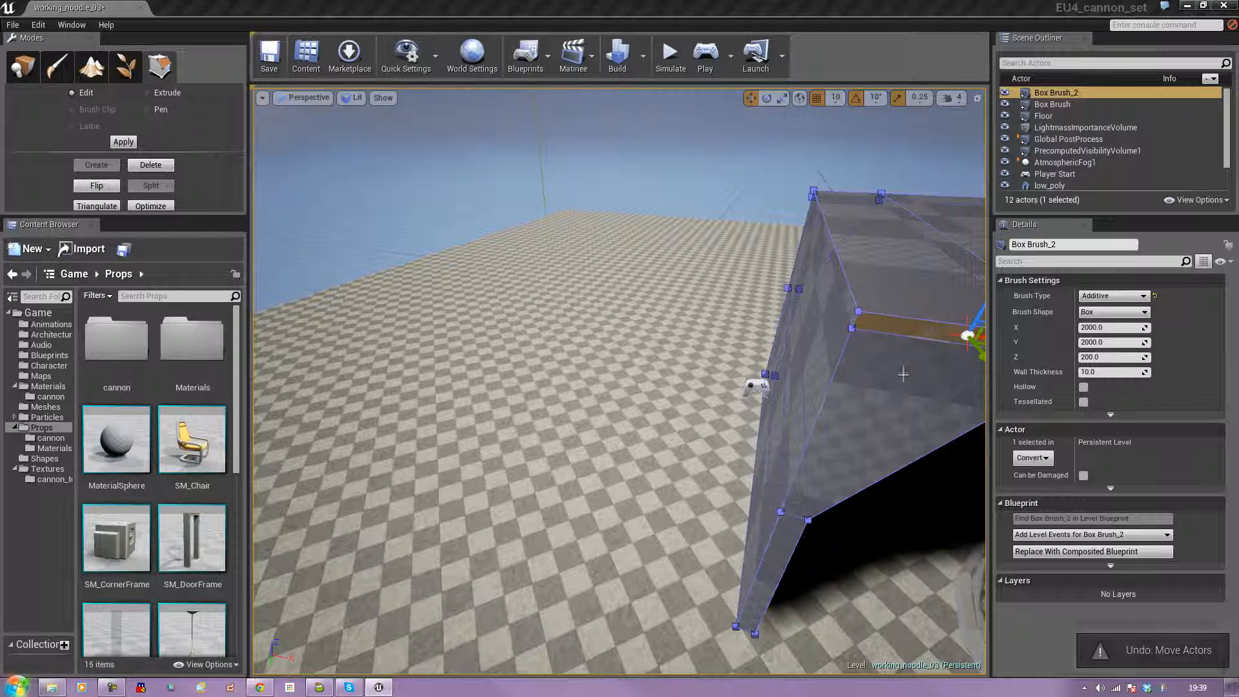
click(903, 376)
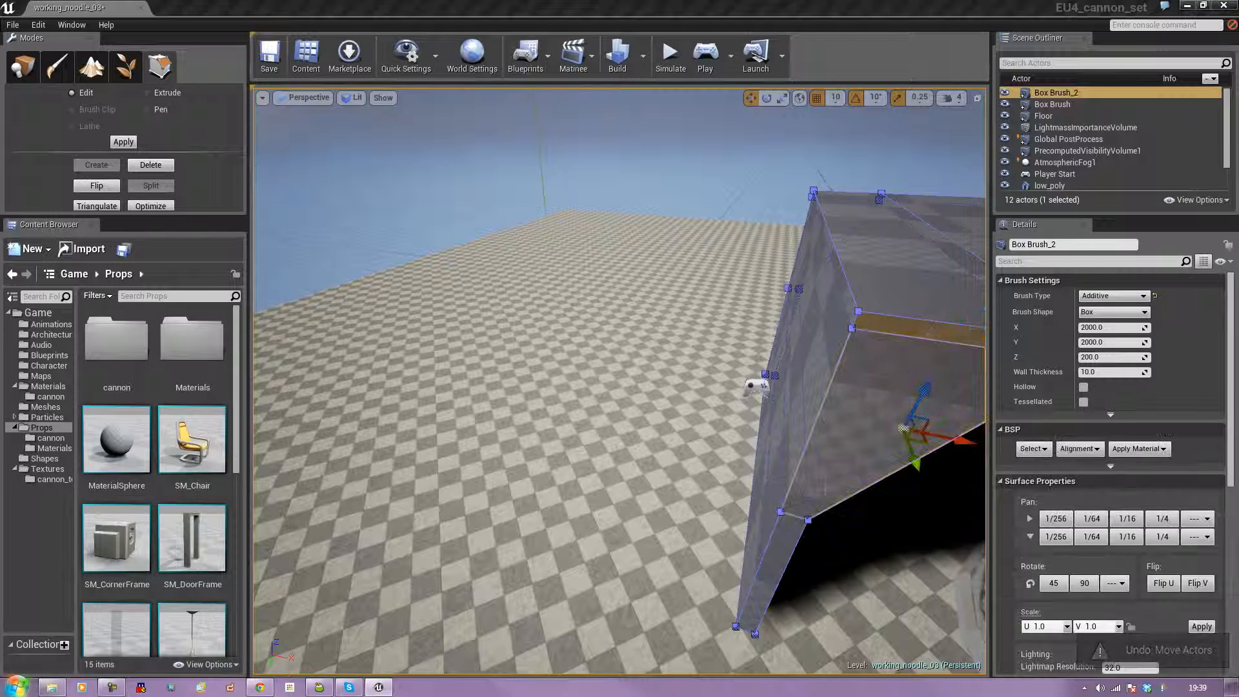
click(778, 560)
mouse_move(852, 459)
right_down()
mouse_move(761, 610)
mouse_move(706, 595)
right_up()
key(ctrl+z)
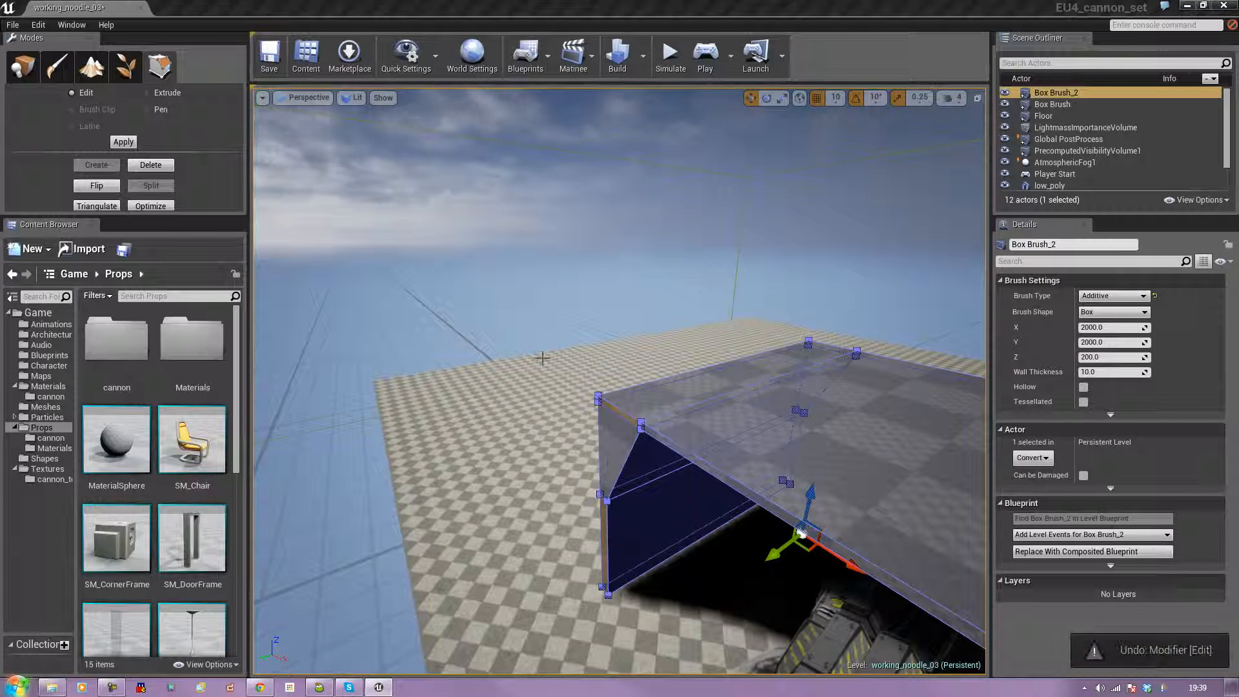
Select the thin top, upper and lower end faces of Box Brush_2 together and move them outward to lengthen the wall beyond the barrel end
click(619, 414)
click(620, 414)
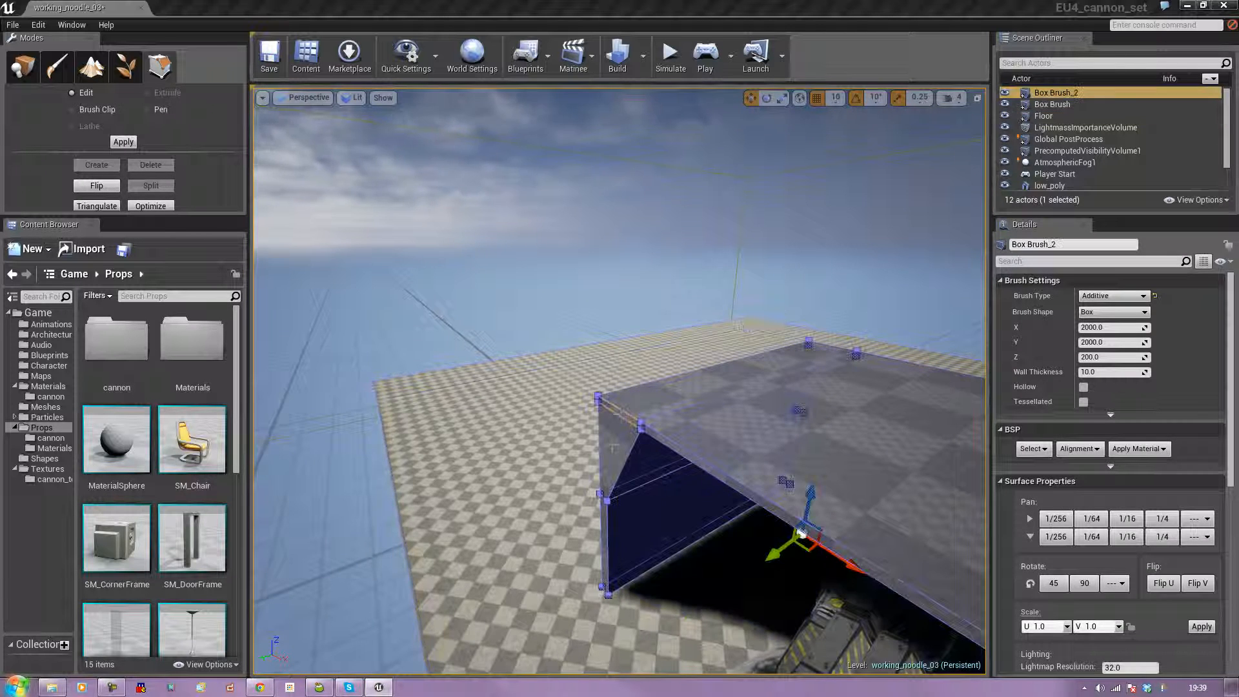
click(617, 411)
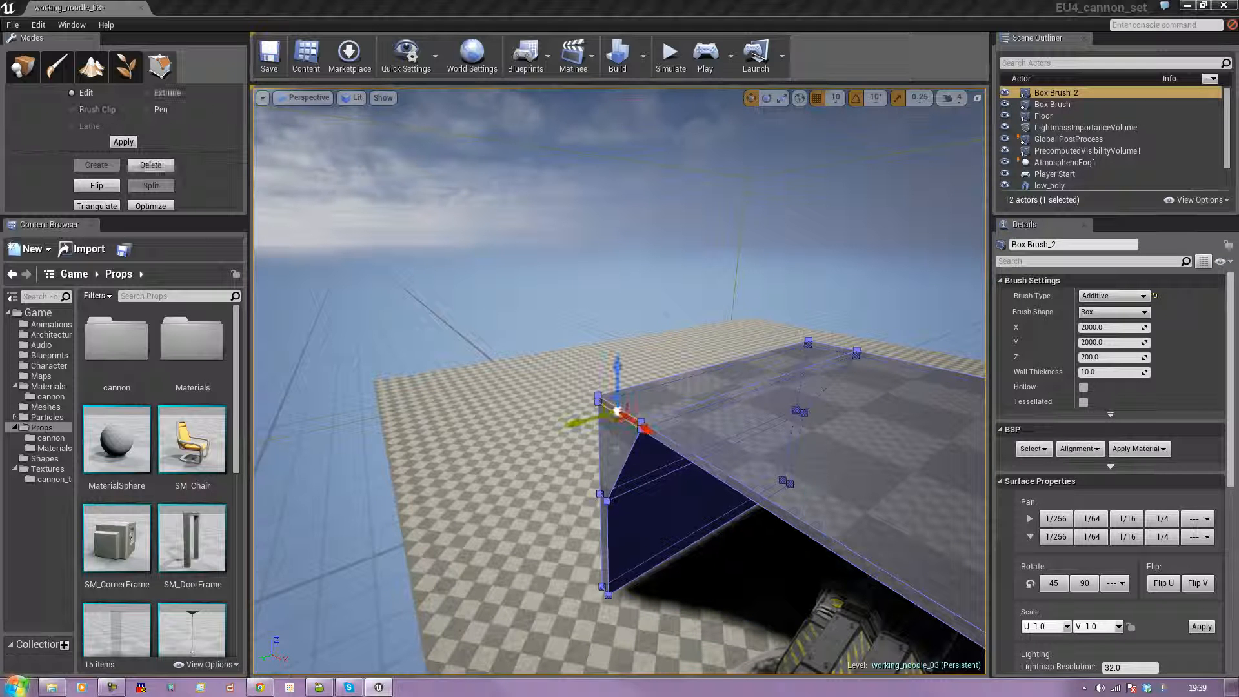
click(619, 448)
click(604, 533)
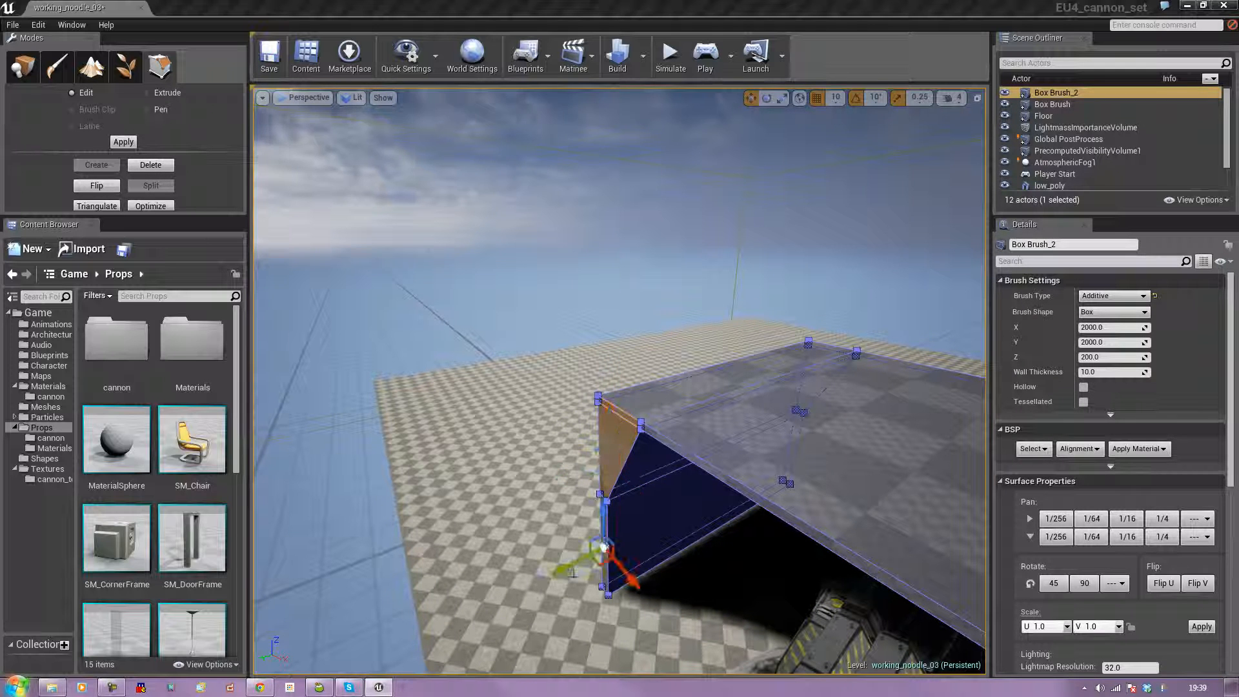
drag(561, 571, 327, 661)
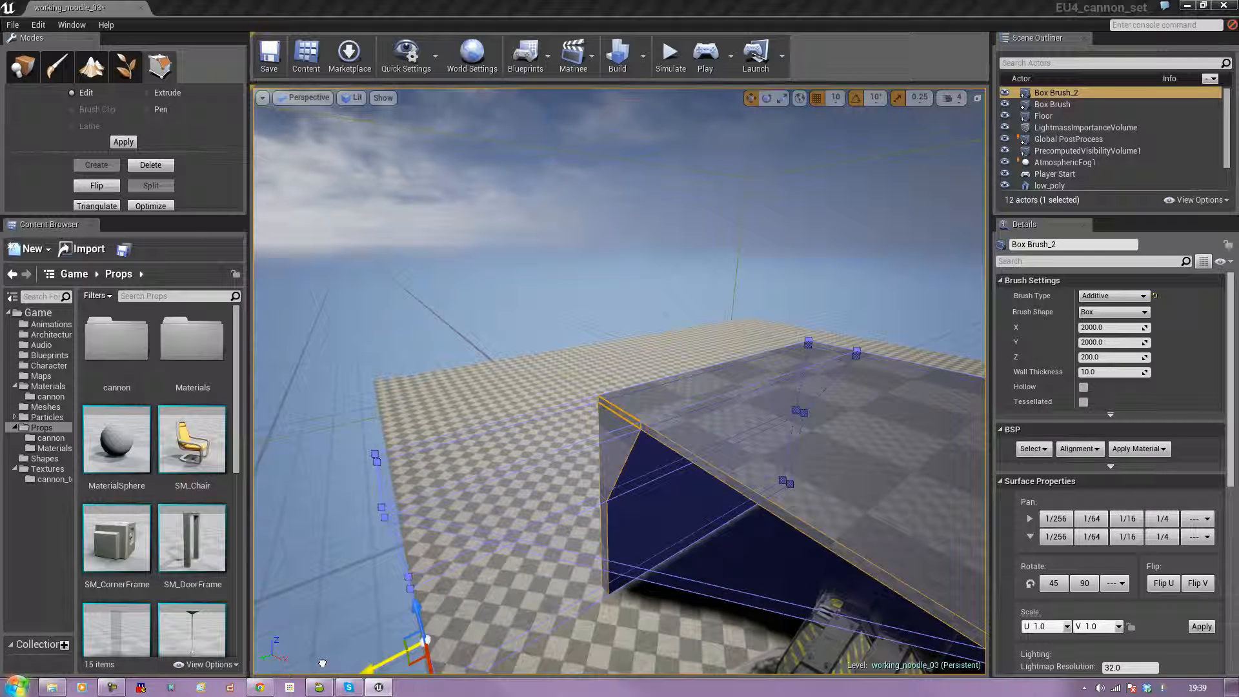
scroll(502, 605, up, 5)
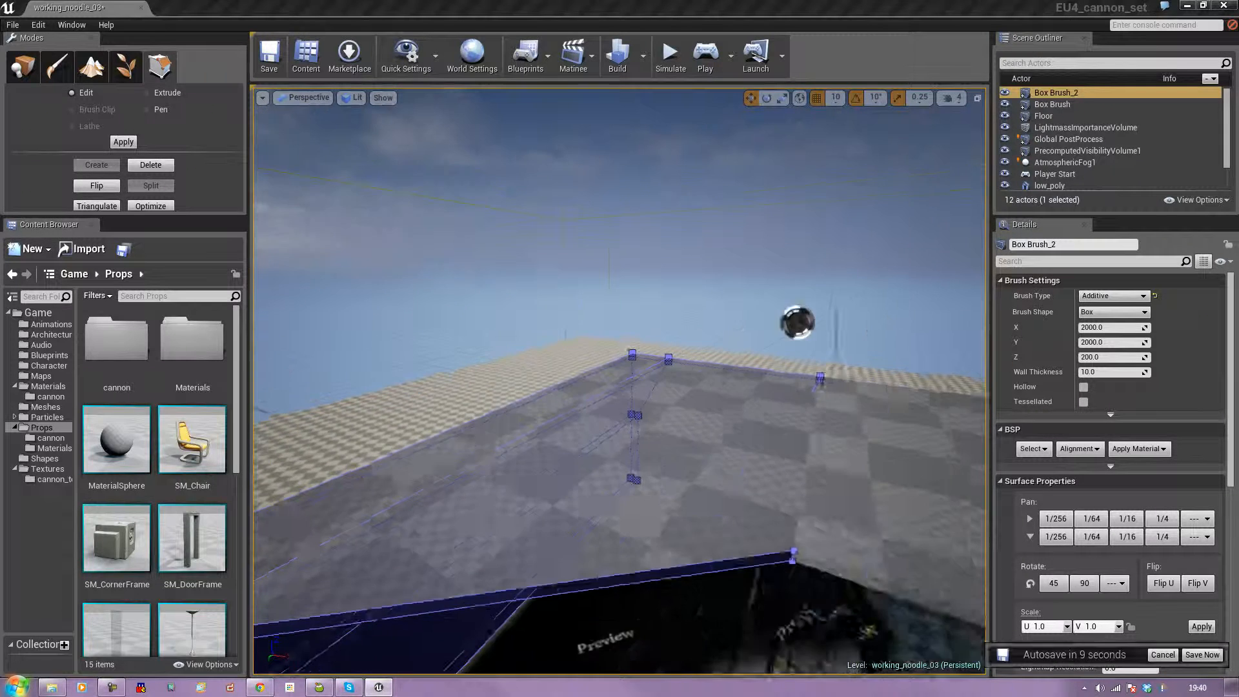
scroll(619, 381, down, 6)
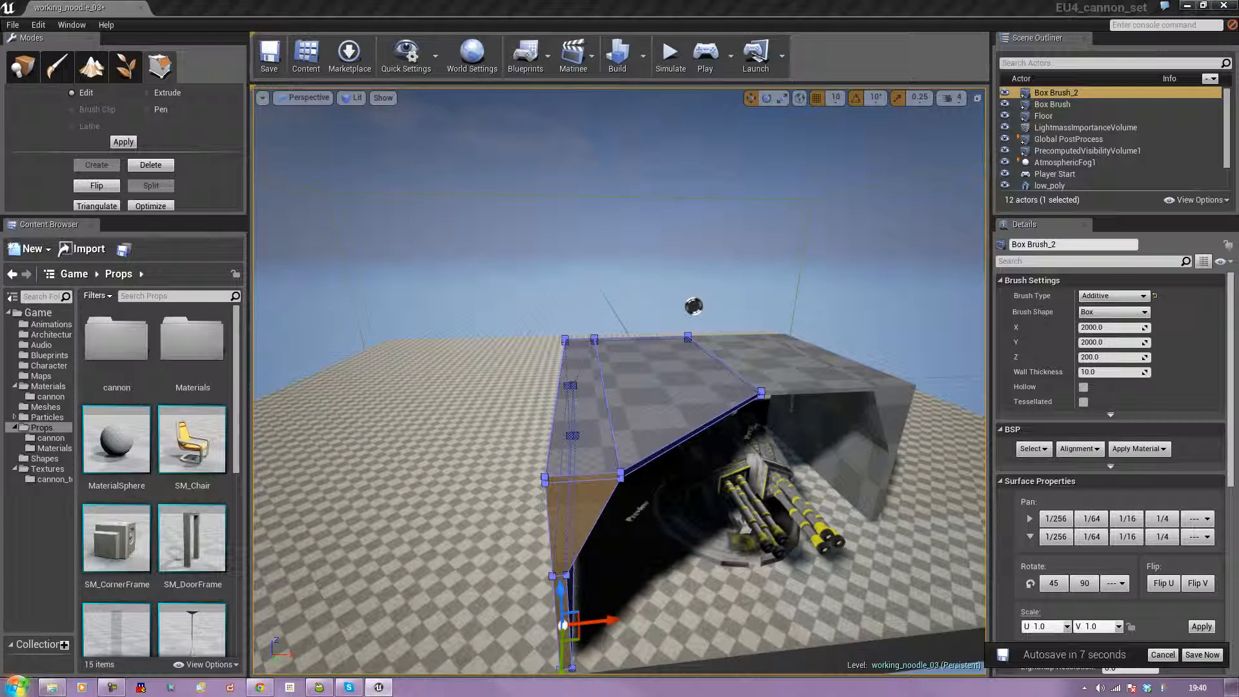
scroll(531, 635, down, 3)
Try to shift the lengthened wall's end faces sideways away from the cannon, and undo the move
drag(622, 574, 548, 580)
mouse_move(632, 559)
right_down()
mouse_move(535, 545)
mouse_move(630, 561)
right_up()
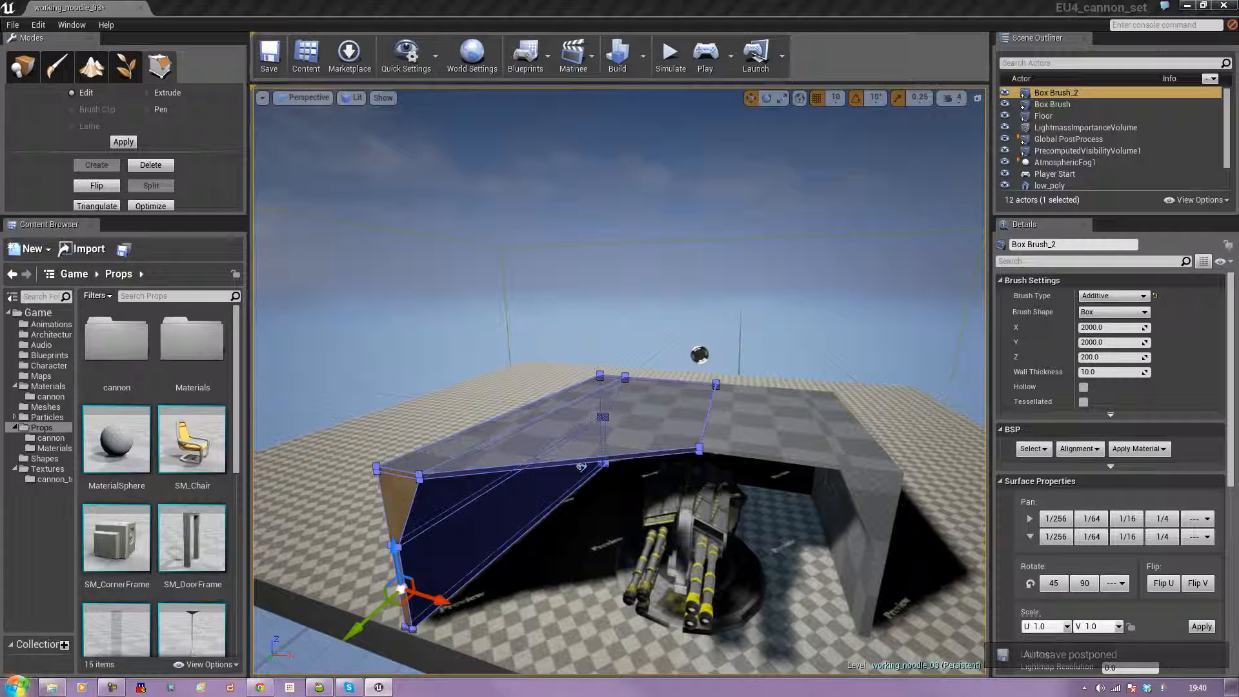
key(ctrl+z)
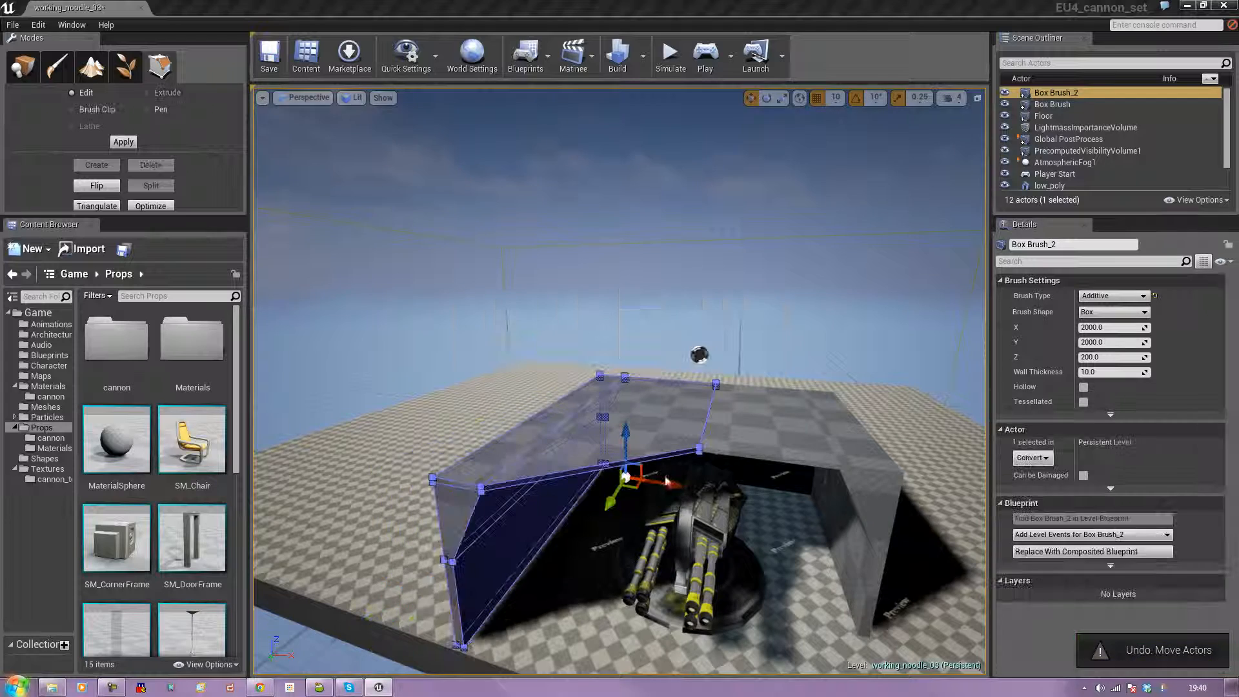
Select Box Brush's upper and lower end faces at the barrel end and move them outward to lengthen the wall beyond the cannon
right_drag(631, 562, 665, 555)
mouse_move(565, 429)
alt+mouse_down()
mouse_move(636, 464)
mouse_move(564, 429)
alt+mouse_up()
click(566, 429)
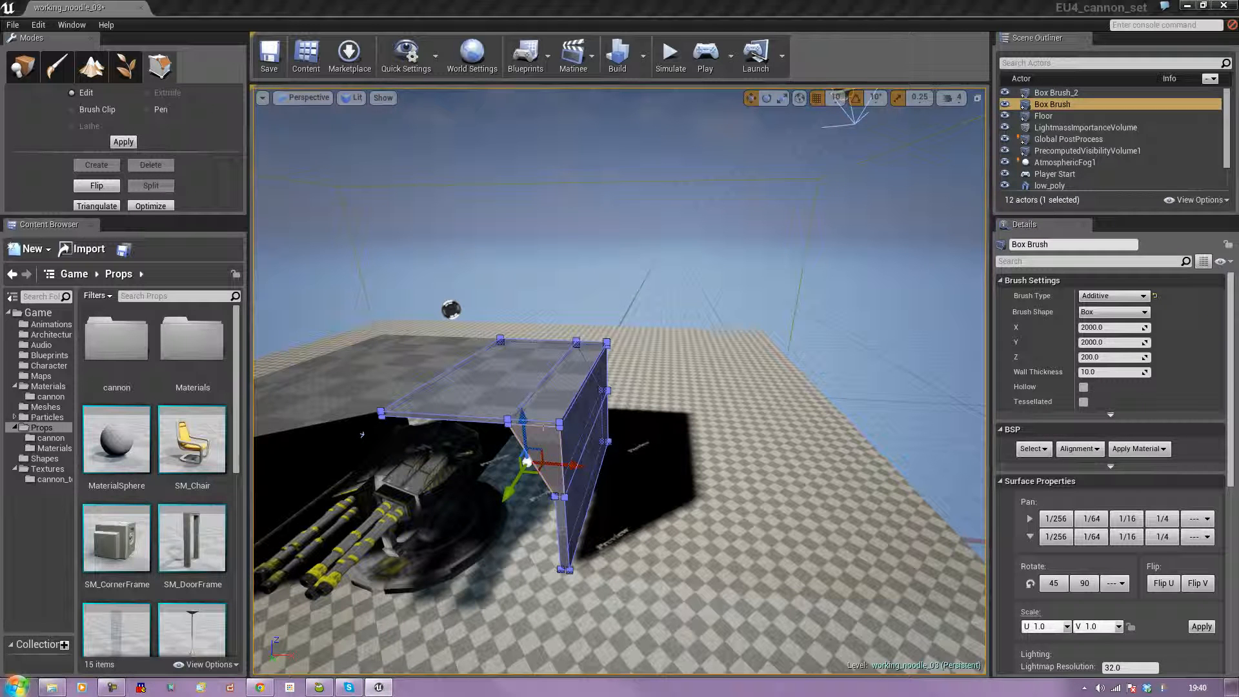
click(533, 423)
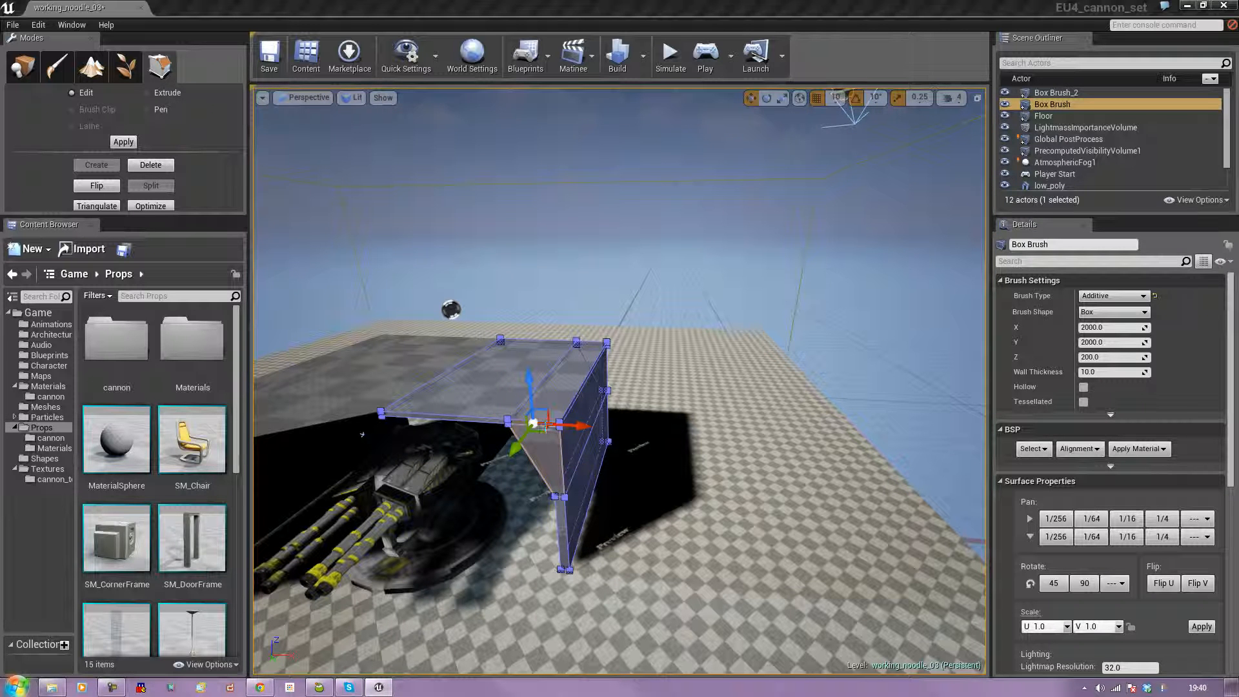
click(546, 462)
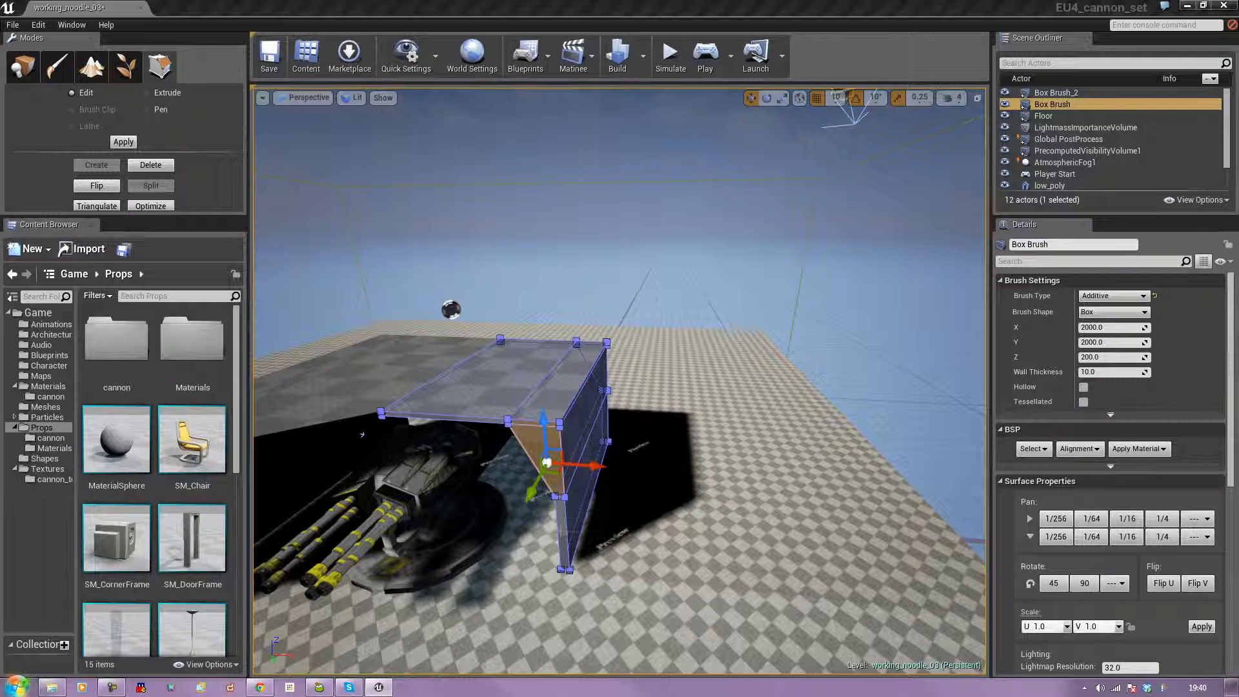
ctrl+click(561, 531)
right_drag(641, 522, 588, 552)
key(d)
drag(555, 517, 427, 647)
right_drag(584, 525, 643, 524)
key(a)
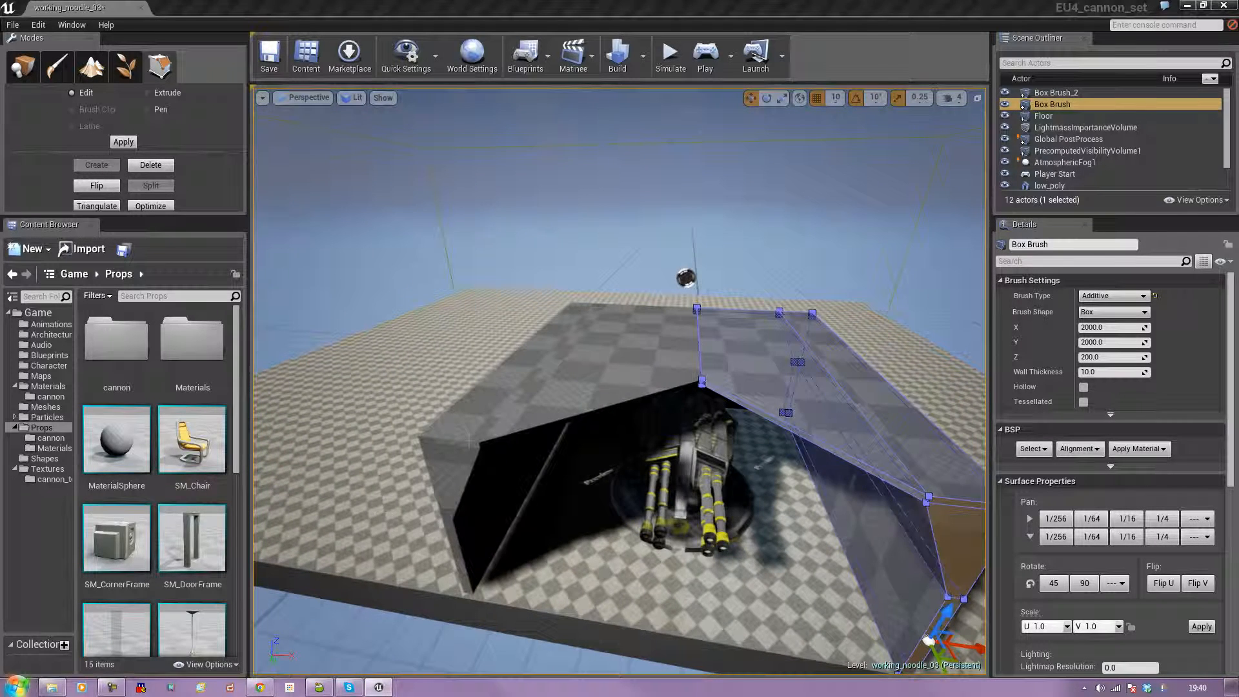
Select Box Brush_2's upper and lower end faces at the barrel end and adjust them along the wall's length
click(467, 444)
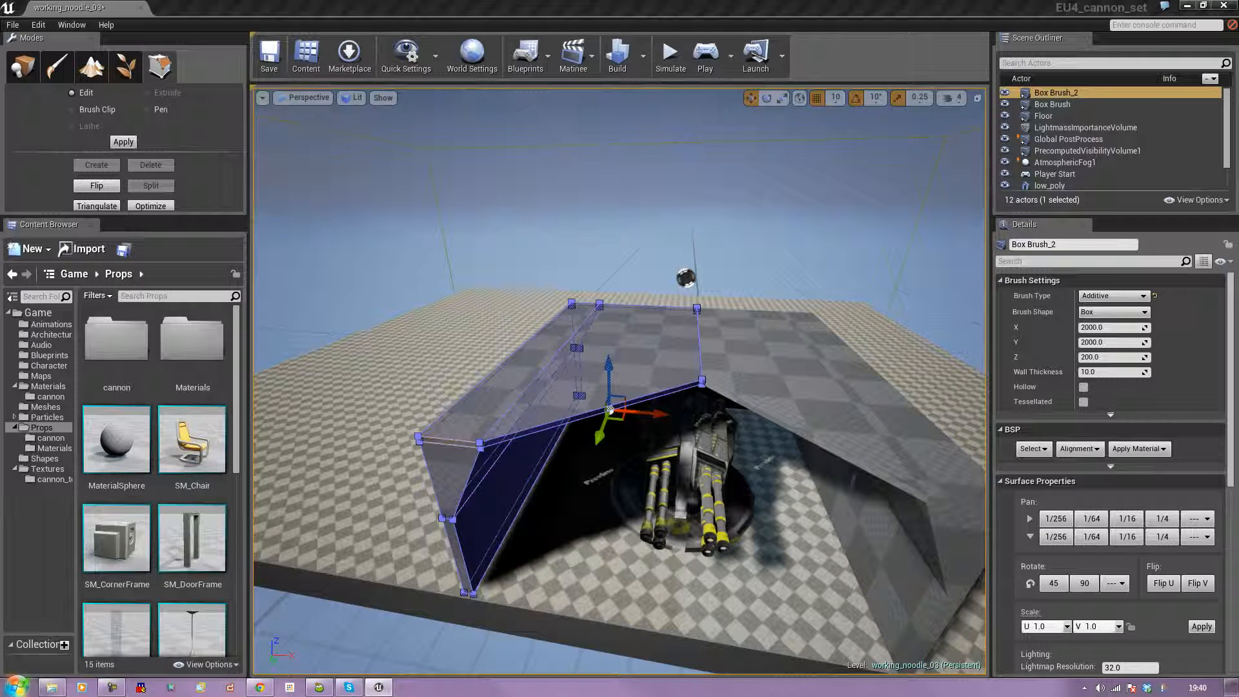
click(449, 442)
click(444, 483)
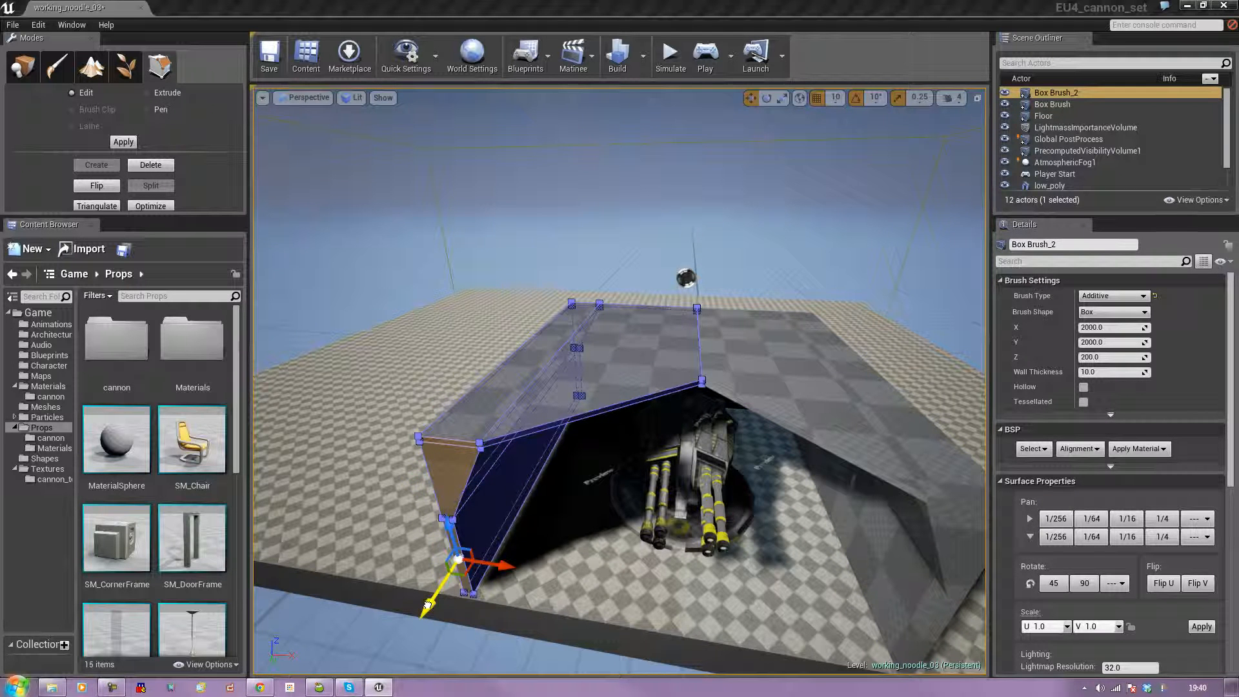
drag(426, 608, 426, 609)
click(540, 645)
mouse_move(482, 479)
right_down()
mouse_move(497, 476)
mouse_move(426, 448)
mouse_move(482, 445)
mouse_move(413, 479)
mouse_move(258, 473)
mouse_move(413, 484)
mouse_move(362, 487)
mouse_move(480, 478)
mouse_move(411, 494)
mouse_move(426, 481)
mouse_move(377, 485)
right_up()
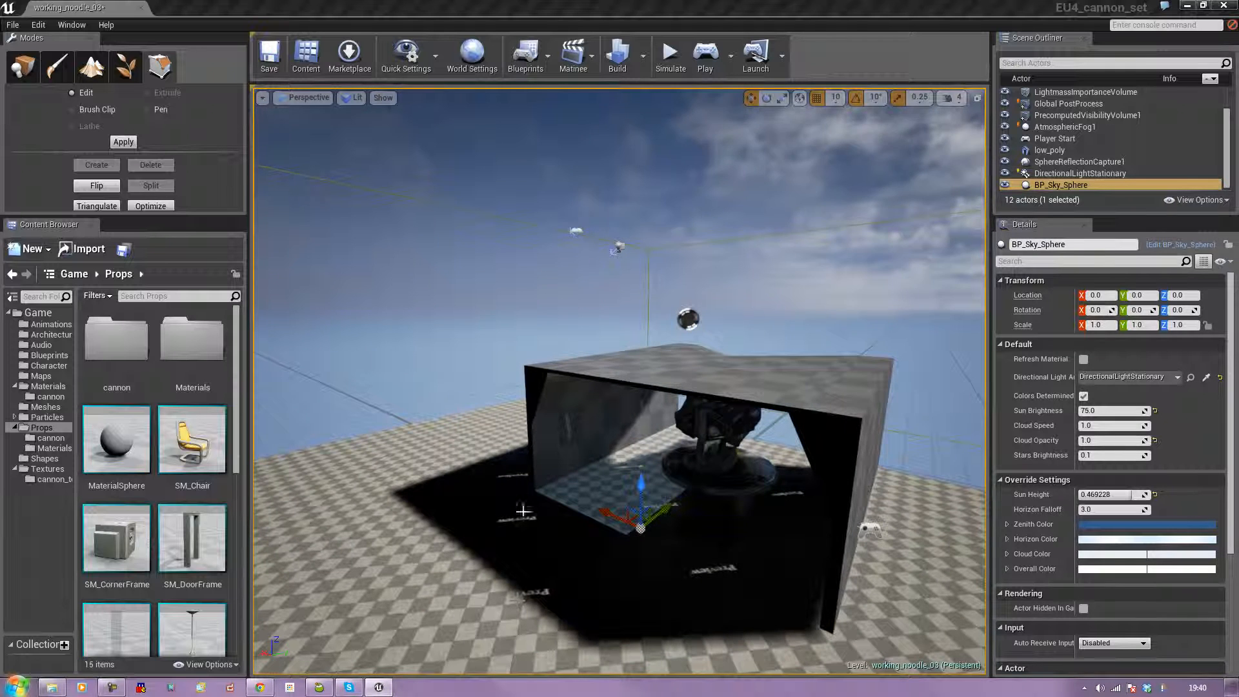
Try to extrude Box Brush's end faces at the open end behind the cannon, and undo the extrusion
click(534, 387)
mouse_move(535, 481)
right_down()
mouse_move(520, 483)
mouse_move(535, 480)
right_up()
click(520, 489)
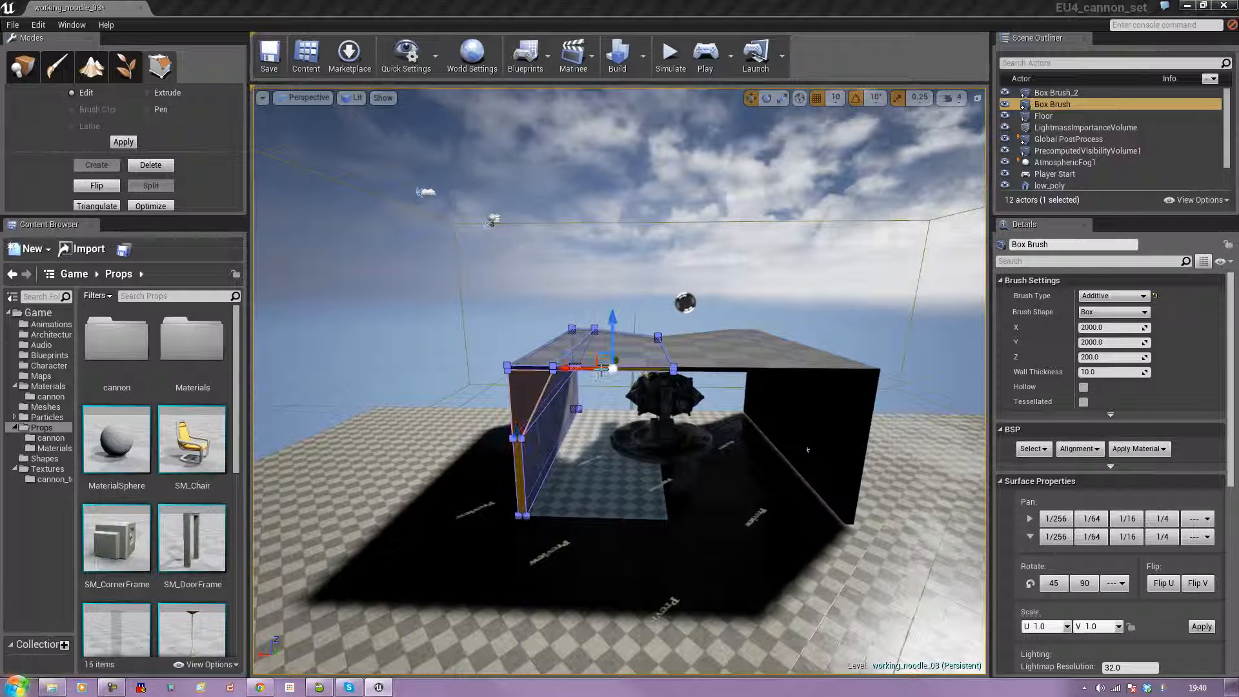
mouse_move(583, 461)
right_down()
mouse_move(567, 488)
mouse_move(596, 461)
mouse_move(652, 462)
mouse_move(653, 419)
mouse_move(609, 392)
right_up()
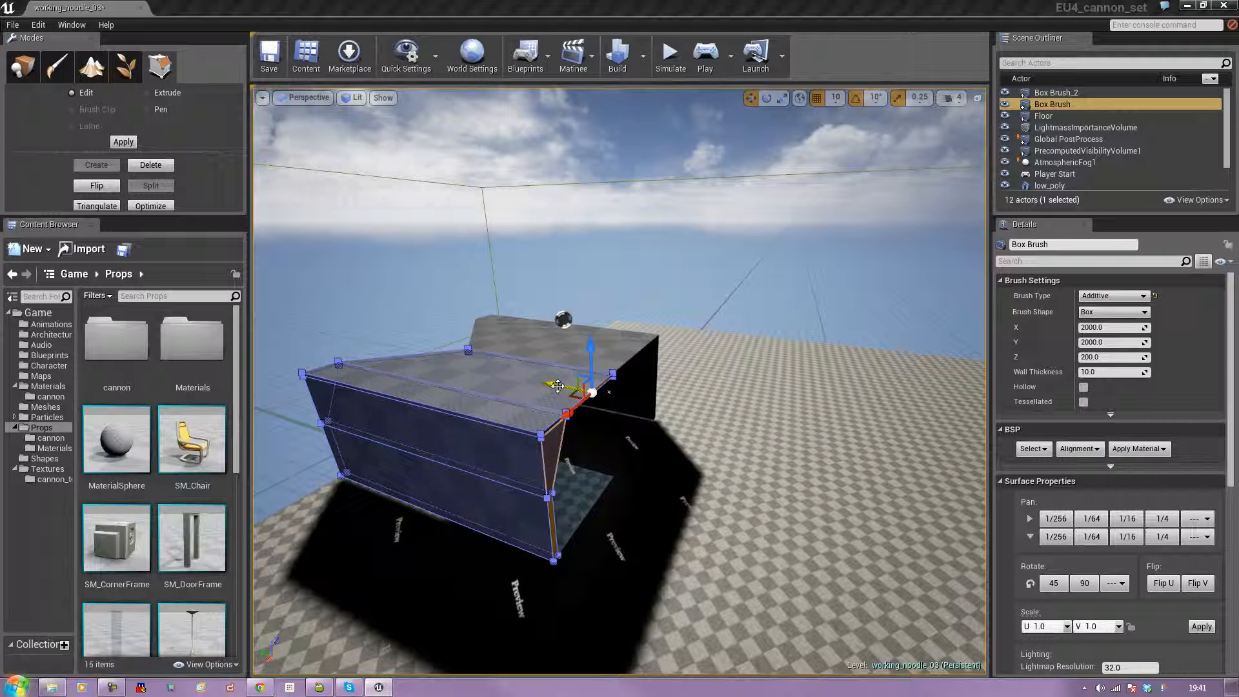
click(147, 92)
drag(630, 401, 762, 457)
key(ctrl+z)
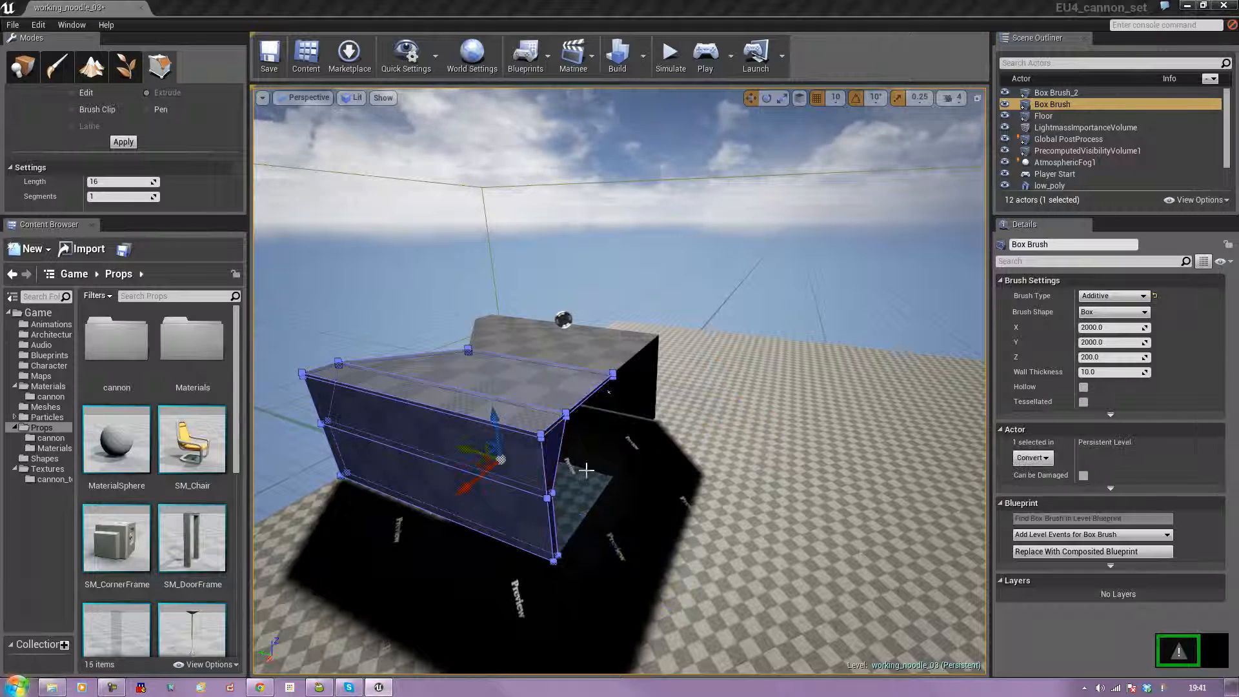
Select Box Brush's thin top, upper and lower end faces behind the cannon and try to extrude them outward
click(574, 397)
scroll(600, 428, up, 6)
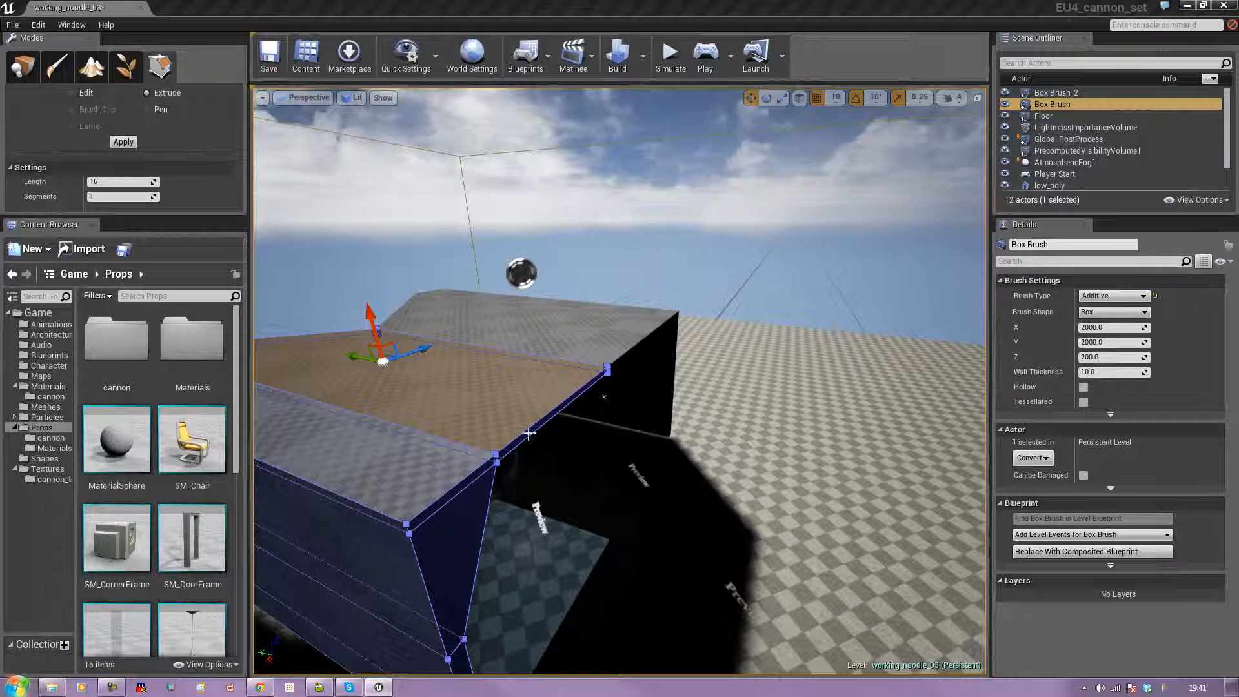
click(530, 435)
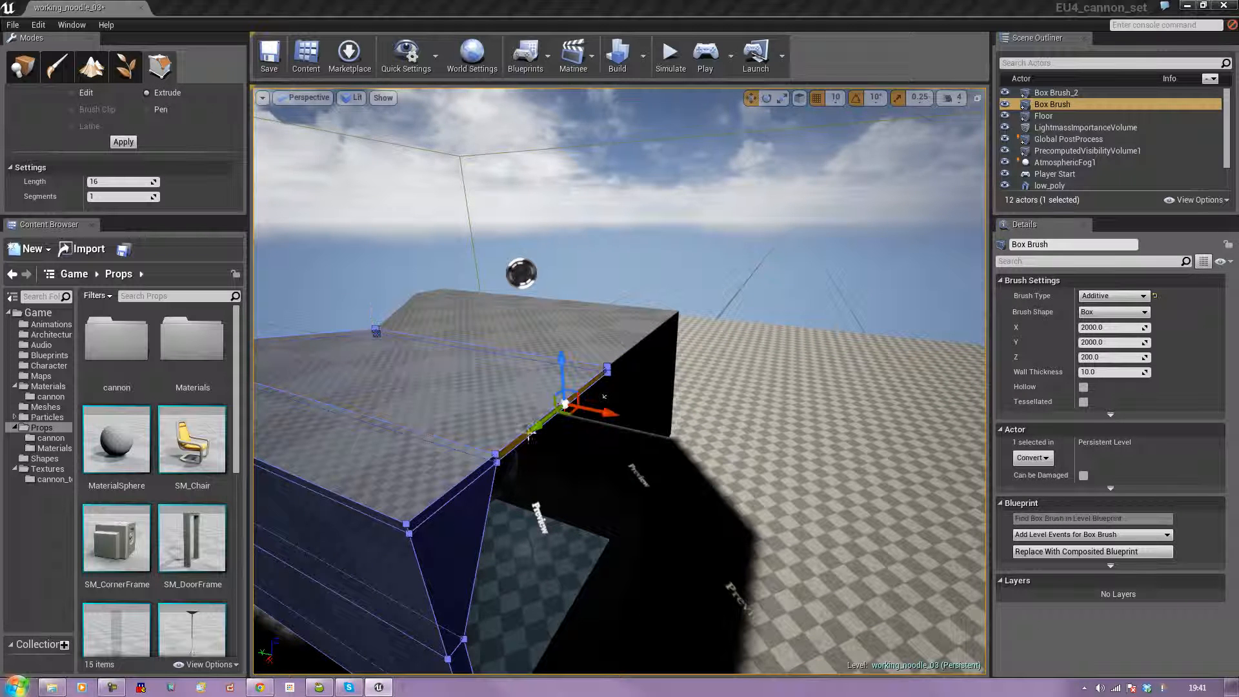
ctrl+click(475, 477)
ctrl+click(460, 539)
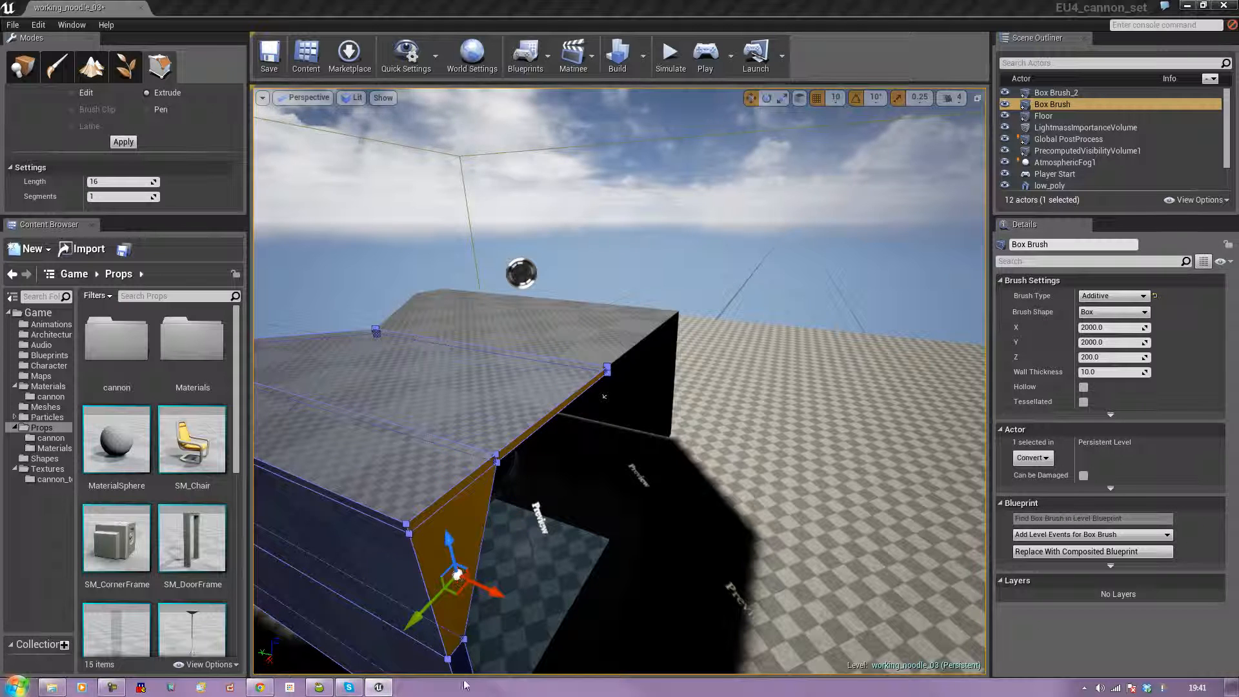
ctrl+click(460, 667)
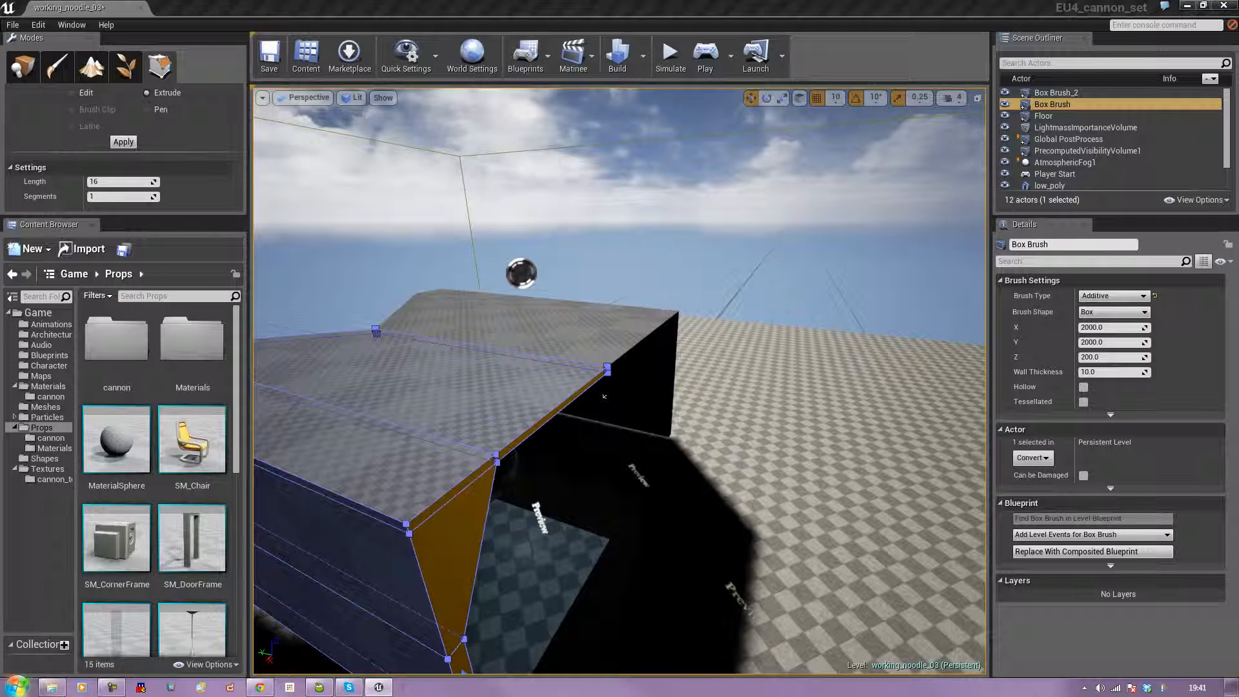
key(s)
right_drag(675, 462, 675, 503)
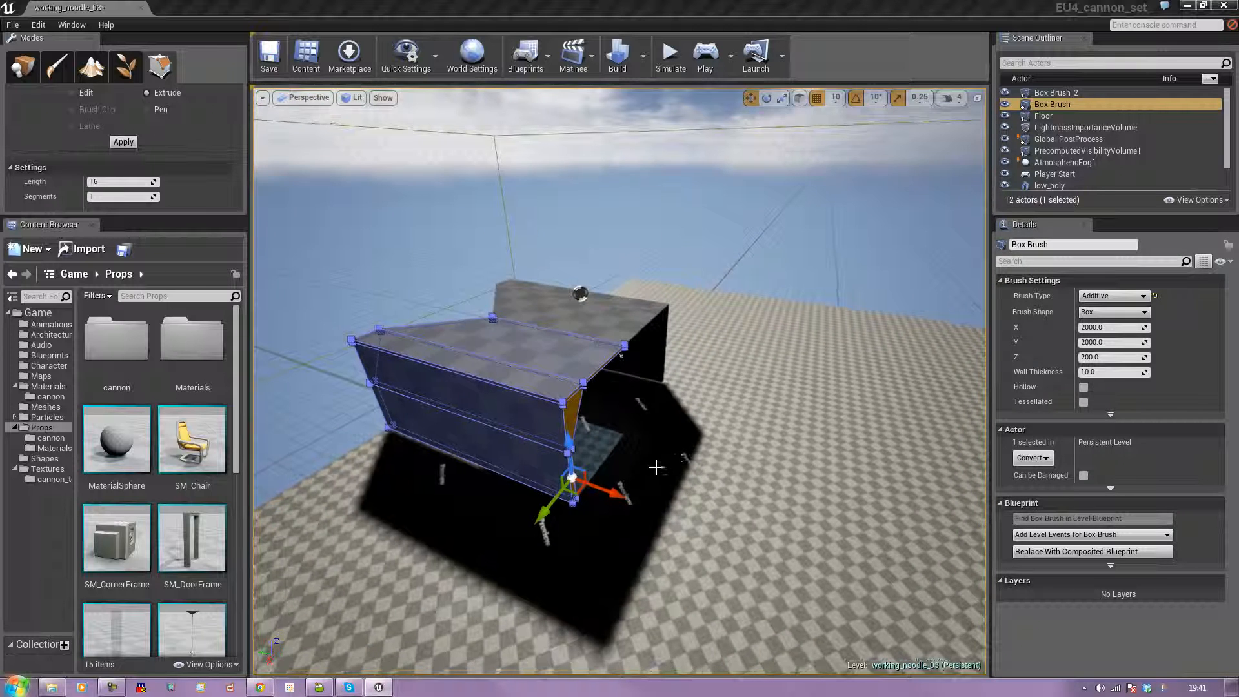
mouse_move(626, 498)
mouse_down()
mouse_move(655, 372)
mouse_move(923, 435)
mouse_up()
right_drag(923, 434, 768, 429)
key(d)
Check the extruded section from the ground, and undo the extrusion of Box Brush's end faces behind the cannon
click(477, 322)
mouse_move(512, 352)
right_down()
mouse_move(581, 364)
mouse_move(535, 380)
mouse_move(474, 304)
mouse_move(451, 299)
right_up()
key(a)
key(d)
key(d)
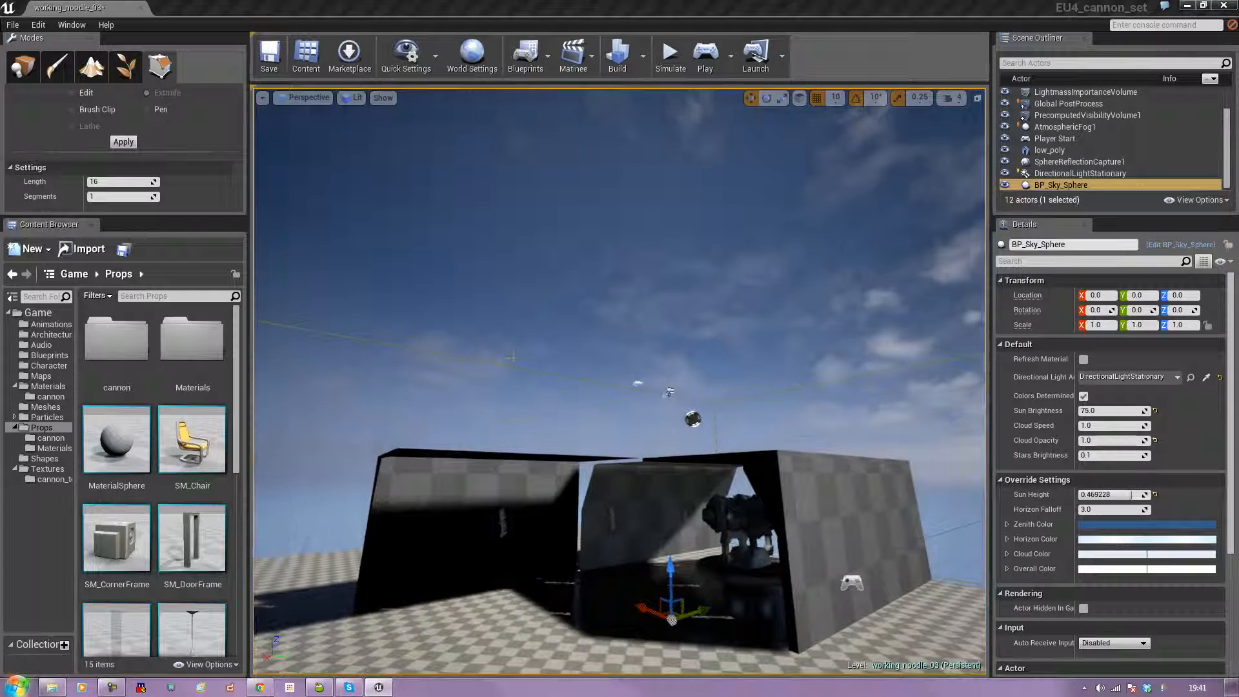
key(ctrl+z)
key(ctrl+z)
key(ctrl+z)
key(s)
mouse_move(567, 276)
right_down()
mouse_move(581, 336)
mouse_move(623, 342)
mouse_move(604, 342)
mouse_move(623, 395)
right_up()
key(e)
key(a)
key(w)
key(s)
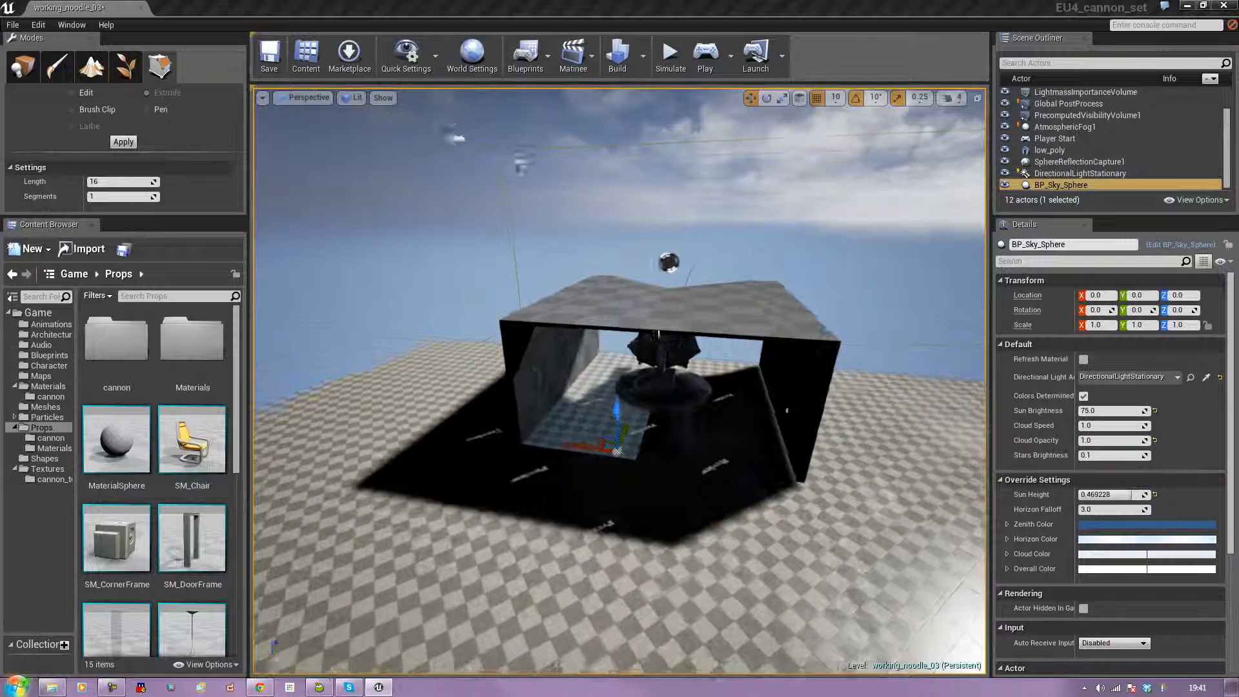
Add a new box brush behind the cannon and, in geometry Edit mode, move its side face inward to the enclosure's outer wall
click(22, 67)
mouse_move(94, 97)
mouse_down()
mouse_move(387, 387)
mouse_move(548, 476)
mouse_move(672, 484)
mouse_up()
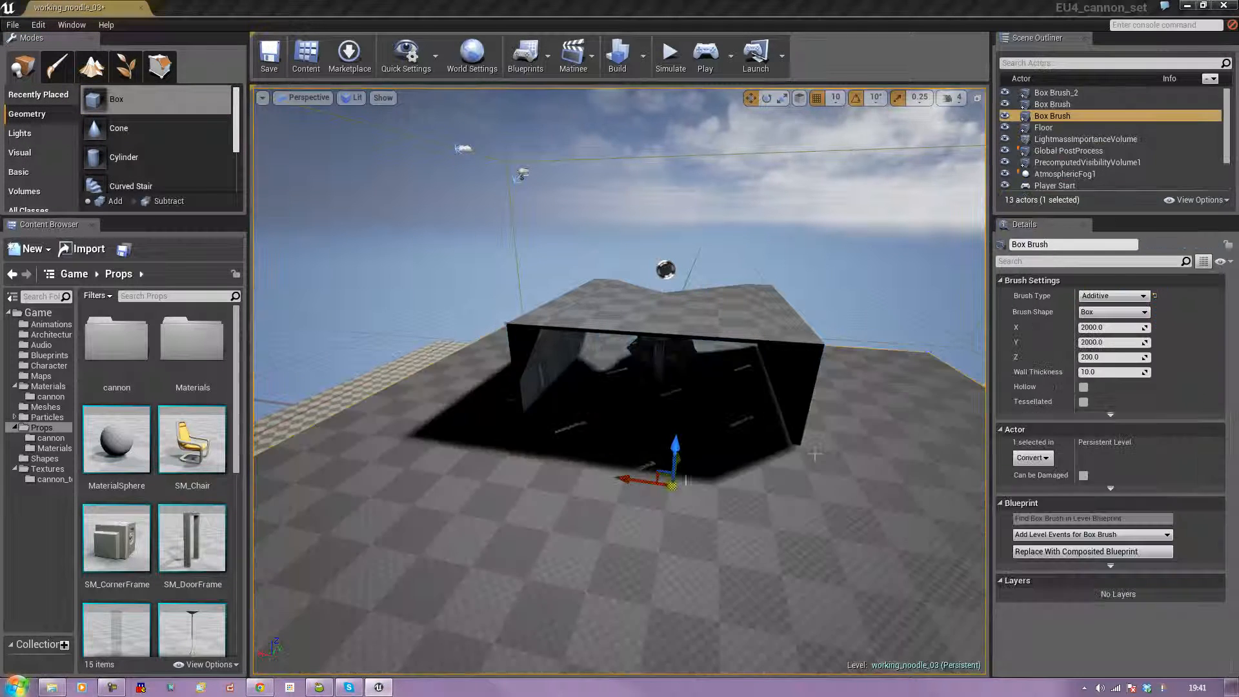
mouse_move(563, 487)
right_down()
mouse_move(529, 484)
mouse_move(581, 478)
mouse_move(563, 487)
right_up()
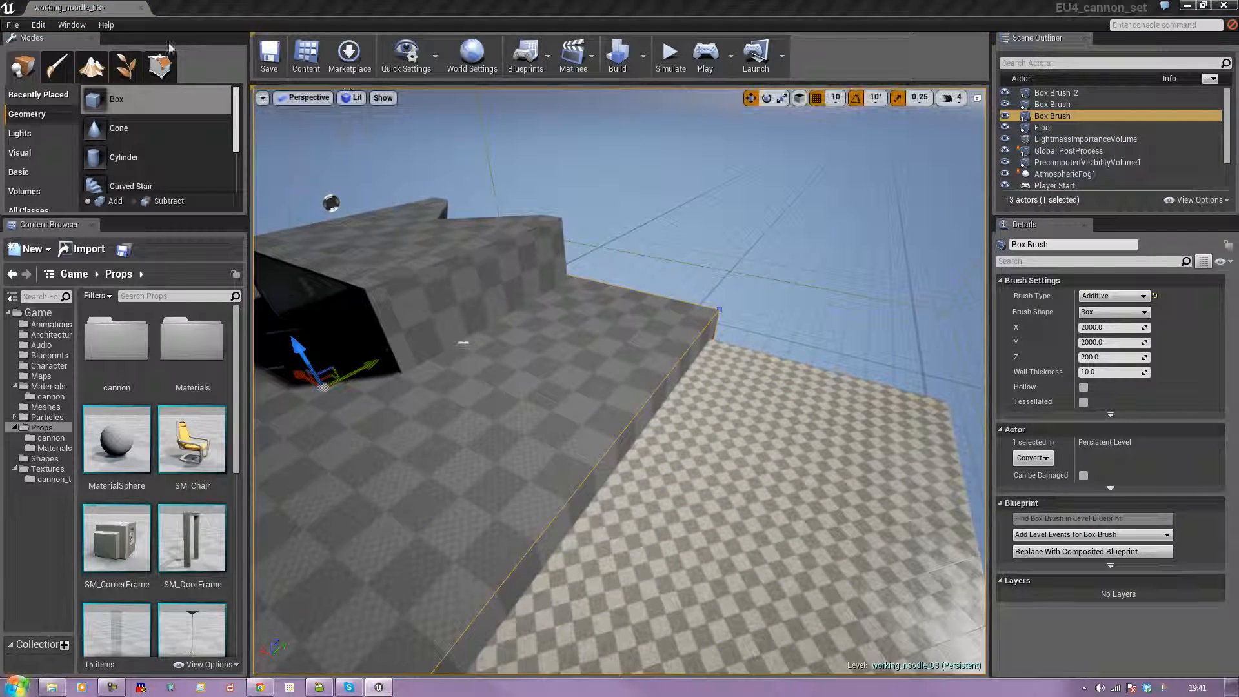
key(shift+5)
right_drag(594, 478, 495, 570)
mouse_move(566, 569)
mouse_down()
mouse_move(517, 534)
mouse_move(355, 477)
mouse_move(327, 443)
mouse_move(302, 455)
mouse_up()
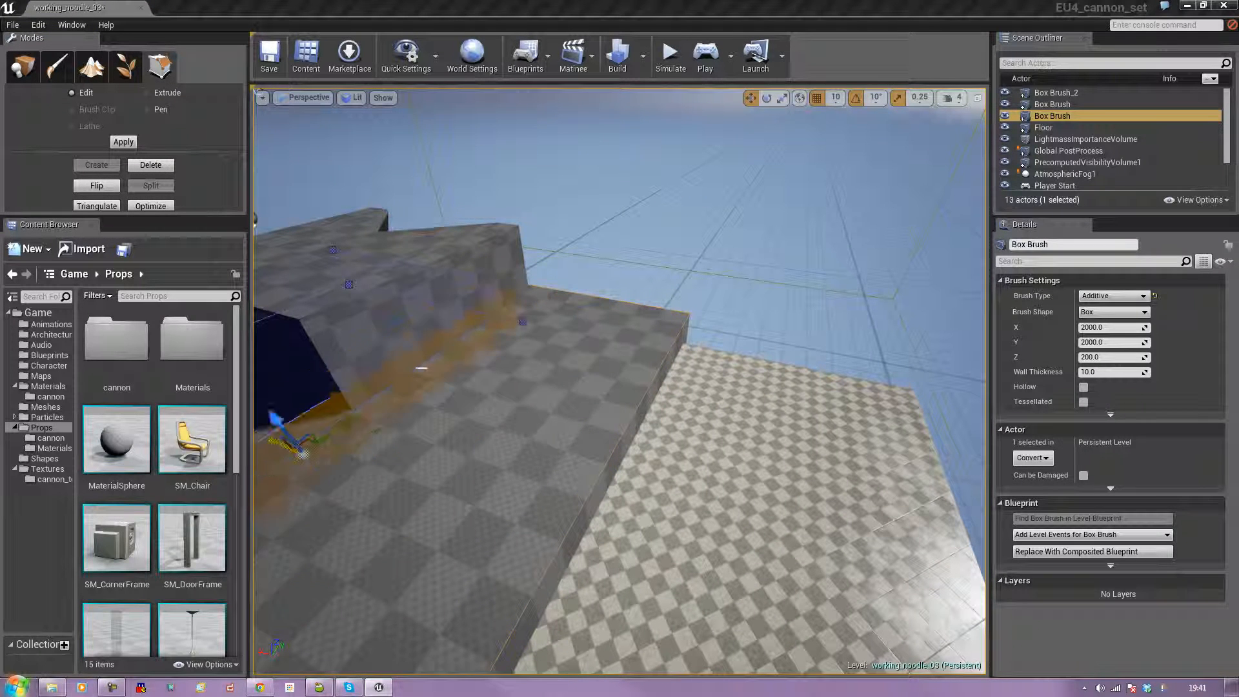
Select the new box brush's far end face and move it inward toward the enclosure's open rear
key(f)
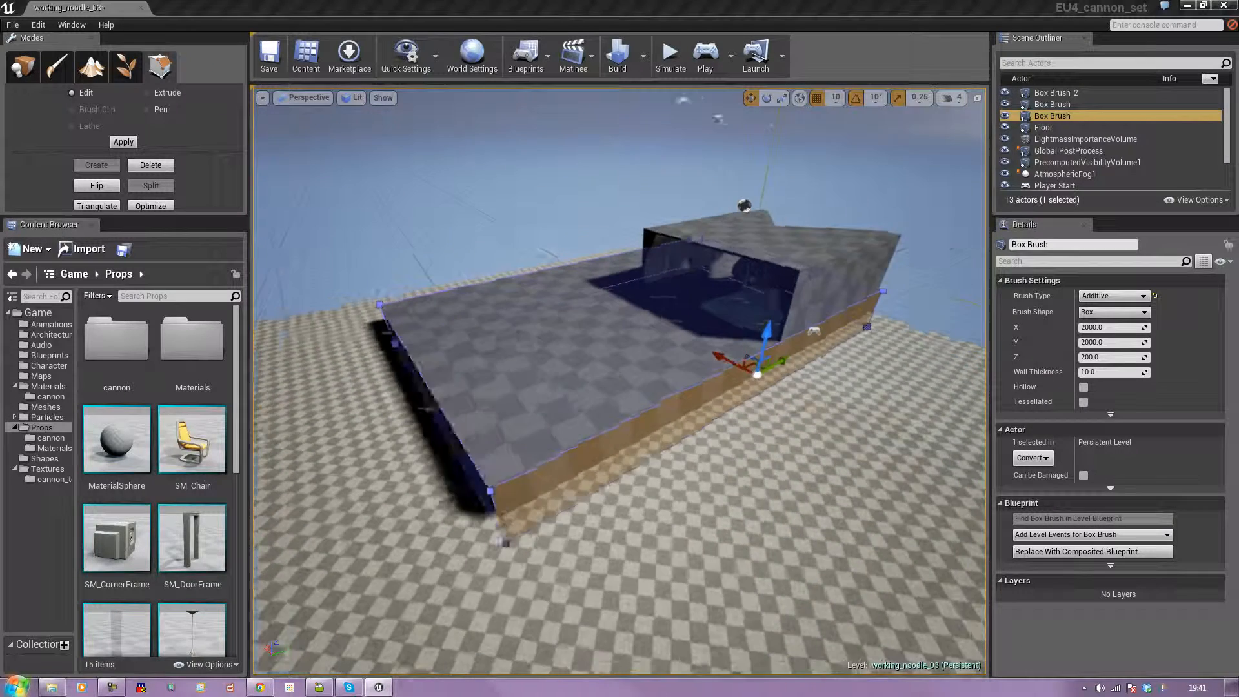
click(584, 446)
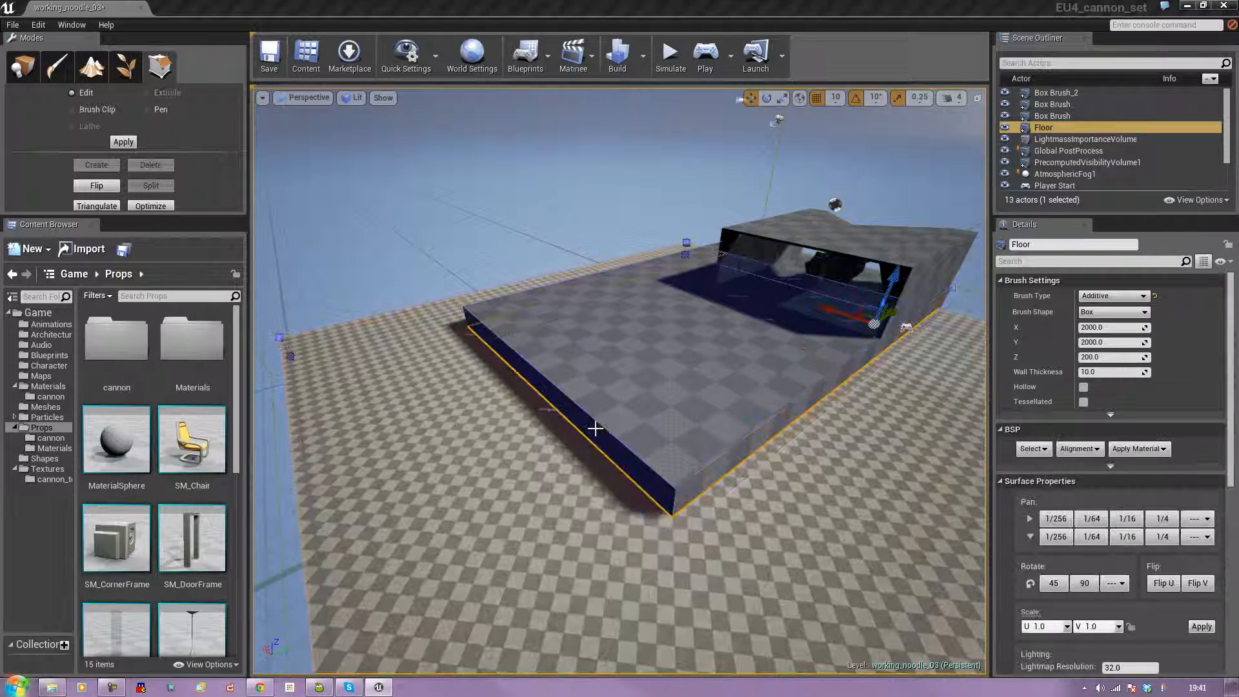
click(595, 429)
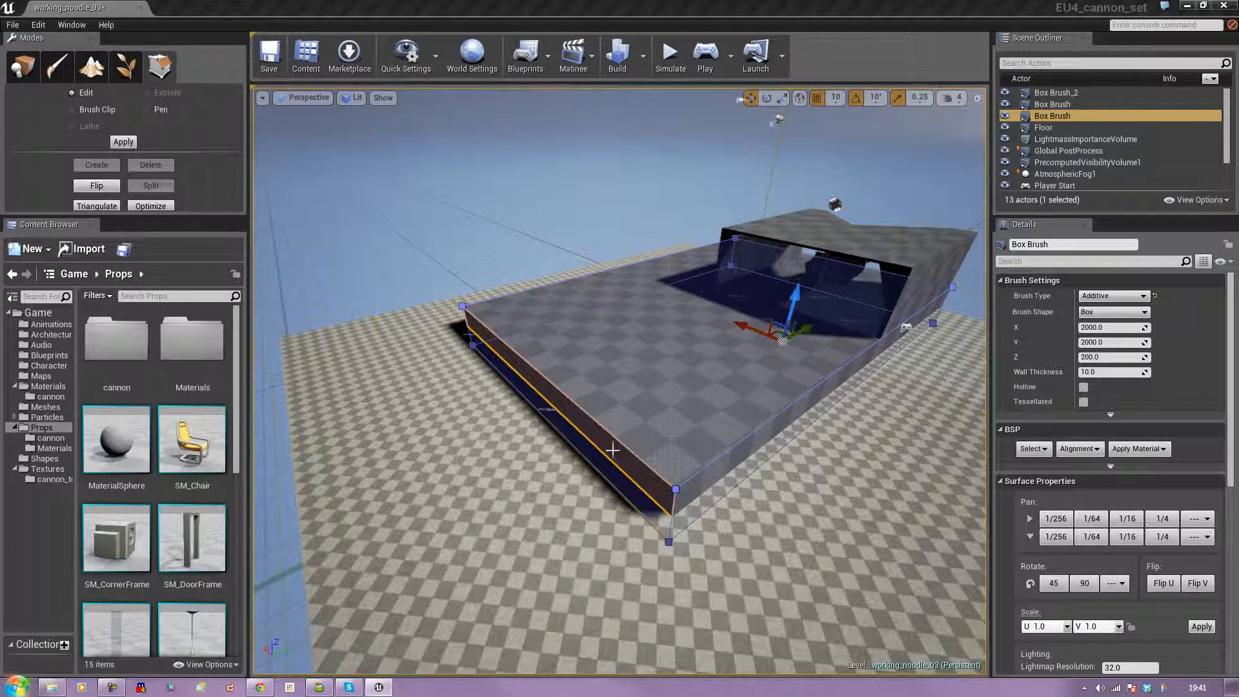
click(617, 447)
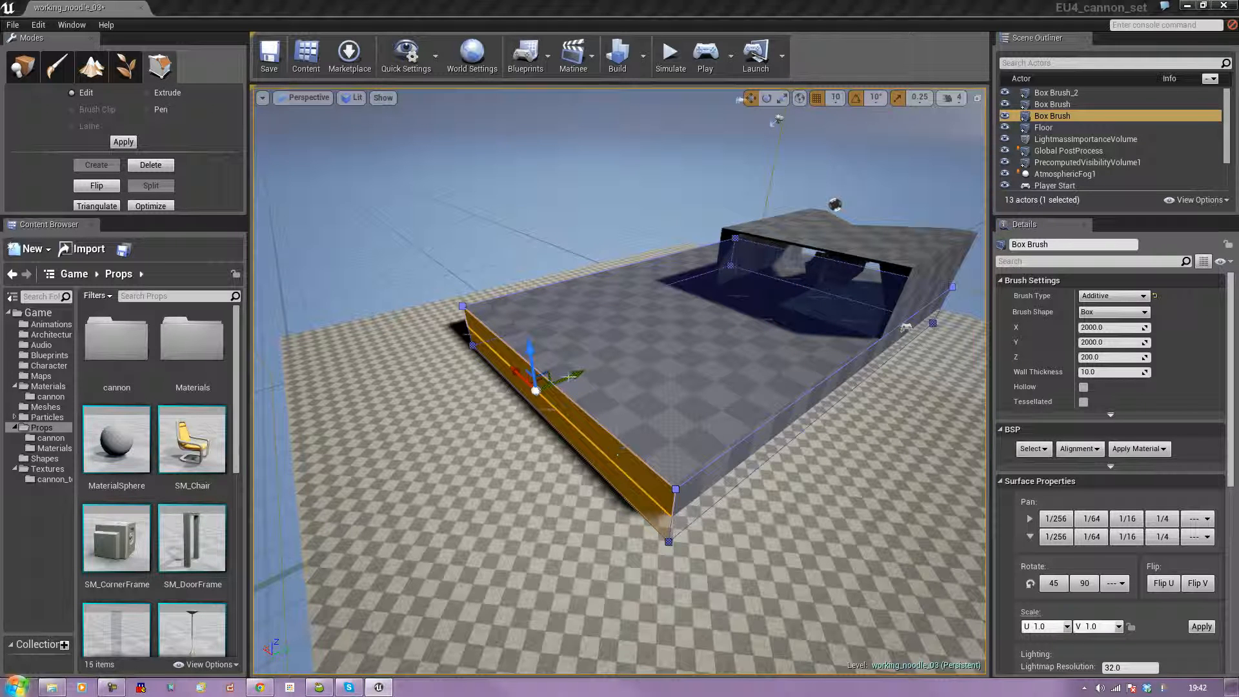
drag(570, 377, 789, 301)
right_drag(789, 301, 987, 310)
key(a)
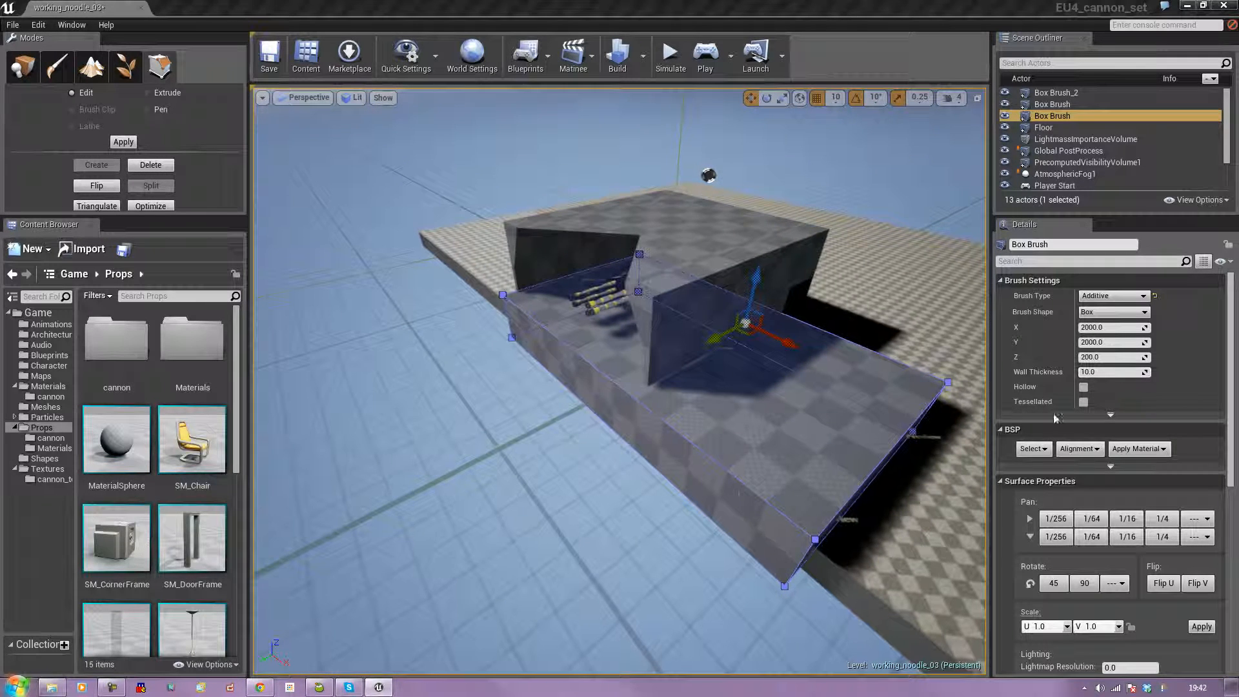
Move the new brush's barrel-side face back toward the rear face to reduce the brush to a thin wall
drag(601, 397, 751, 356)
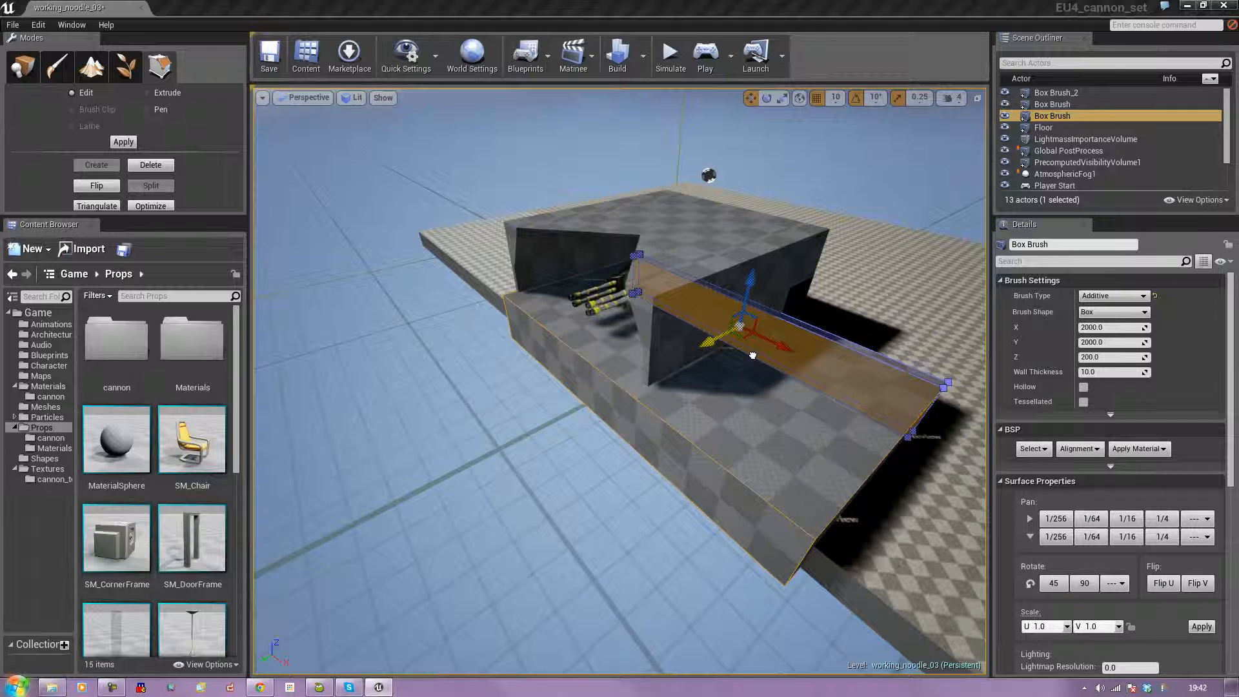
right_drag(753, 356, 840, 373)
right_drag(622, 439, 584, 404)
drag(584, 404, 588, 403)
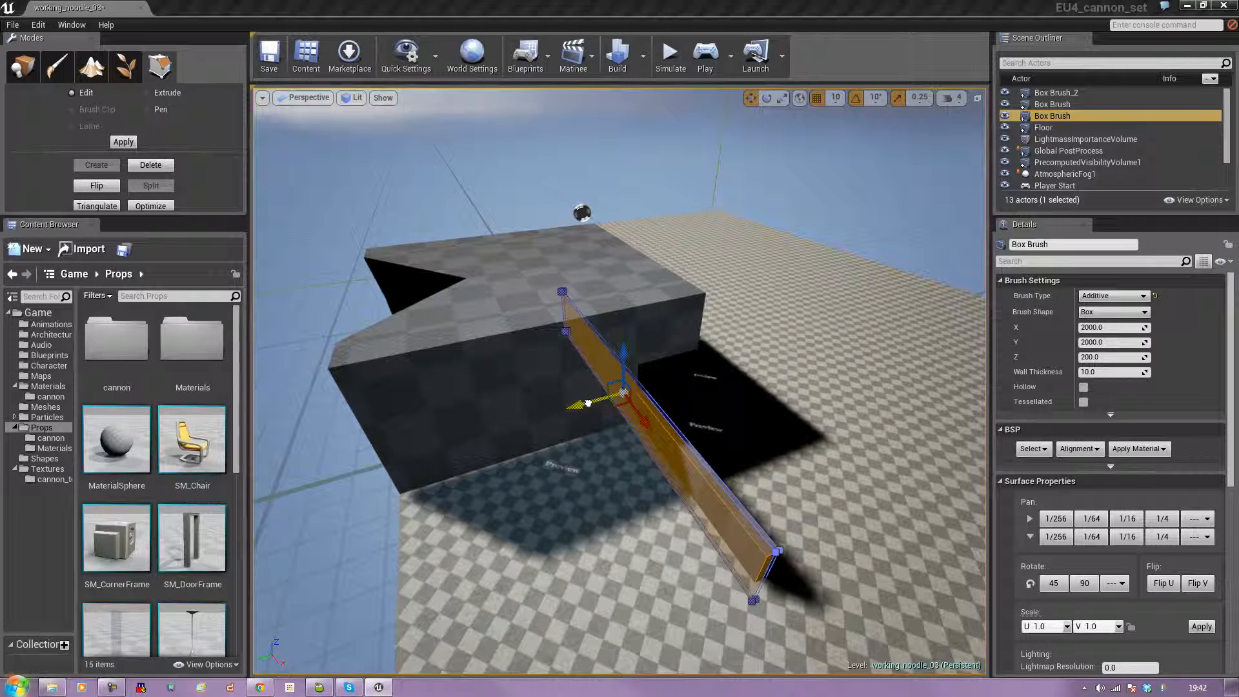
Switch to the four-view layout and move the thin wall brush in the side view to floor level at the enclosure's rear edge
mouse_move(588, 404)
right_down()
mouse_move(648, 408)
mouse_move(658, 368)
right_up()
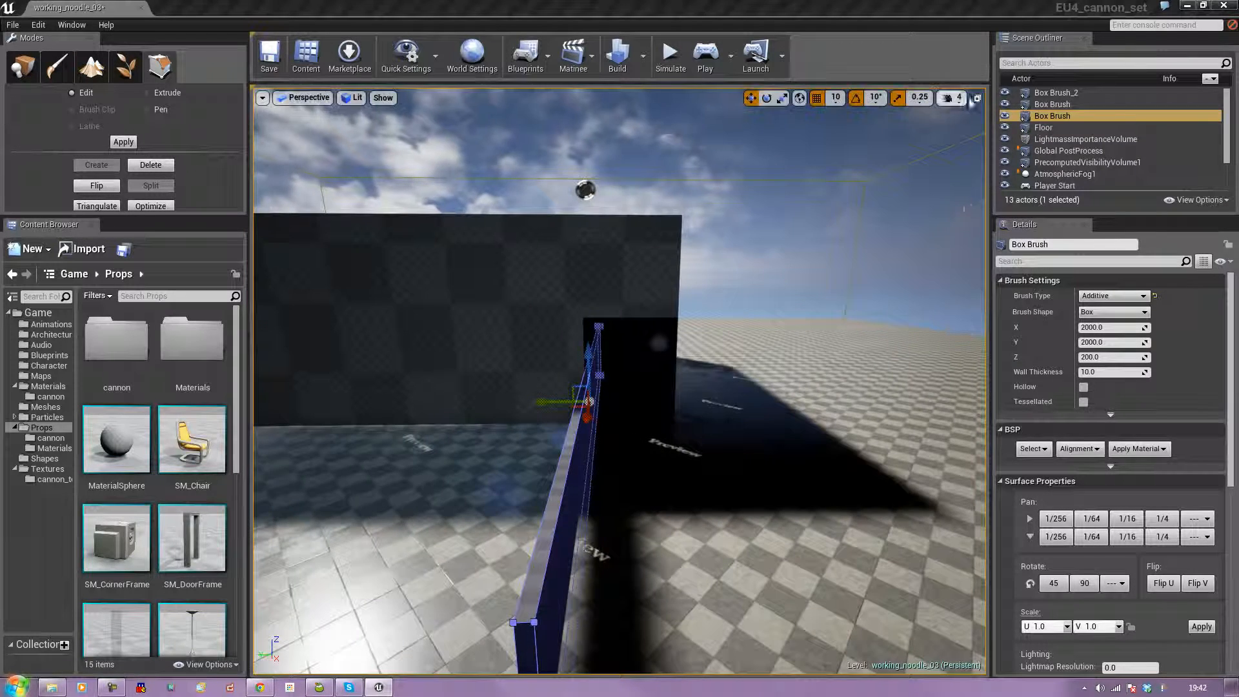
click(977, 97)
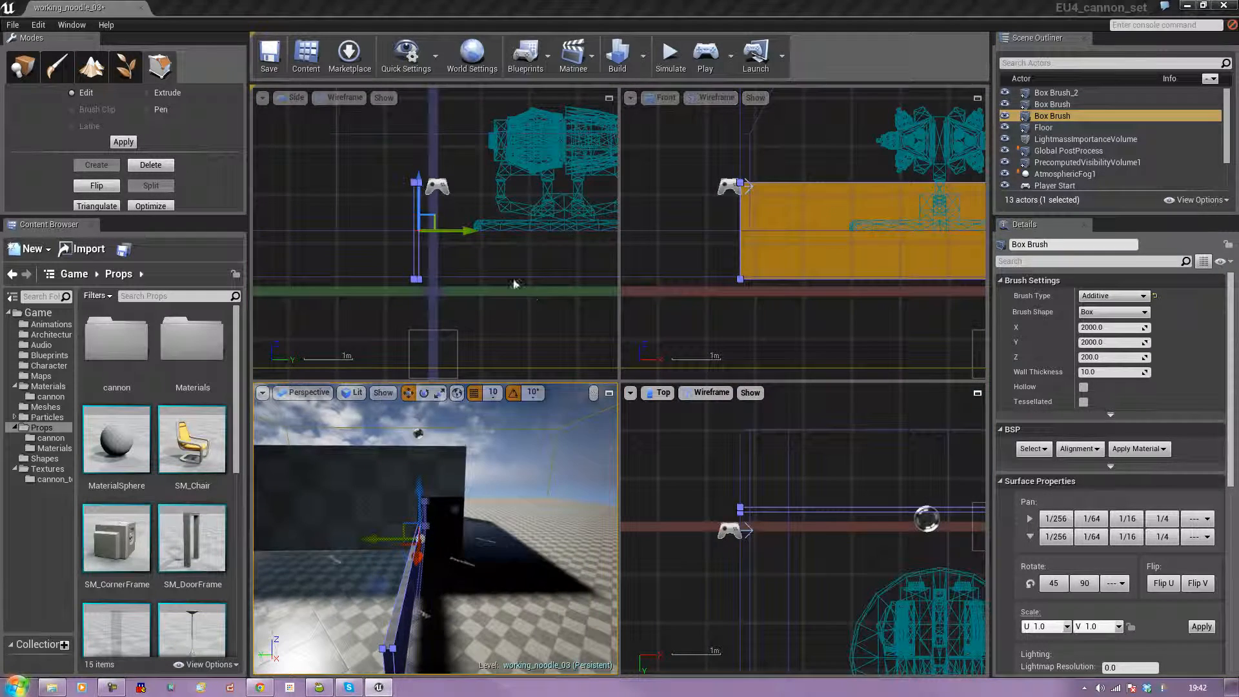
click(415, 258)
click(417, 258)
right_drag(416, 258, 427, 294)
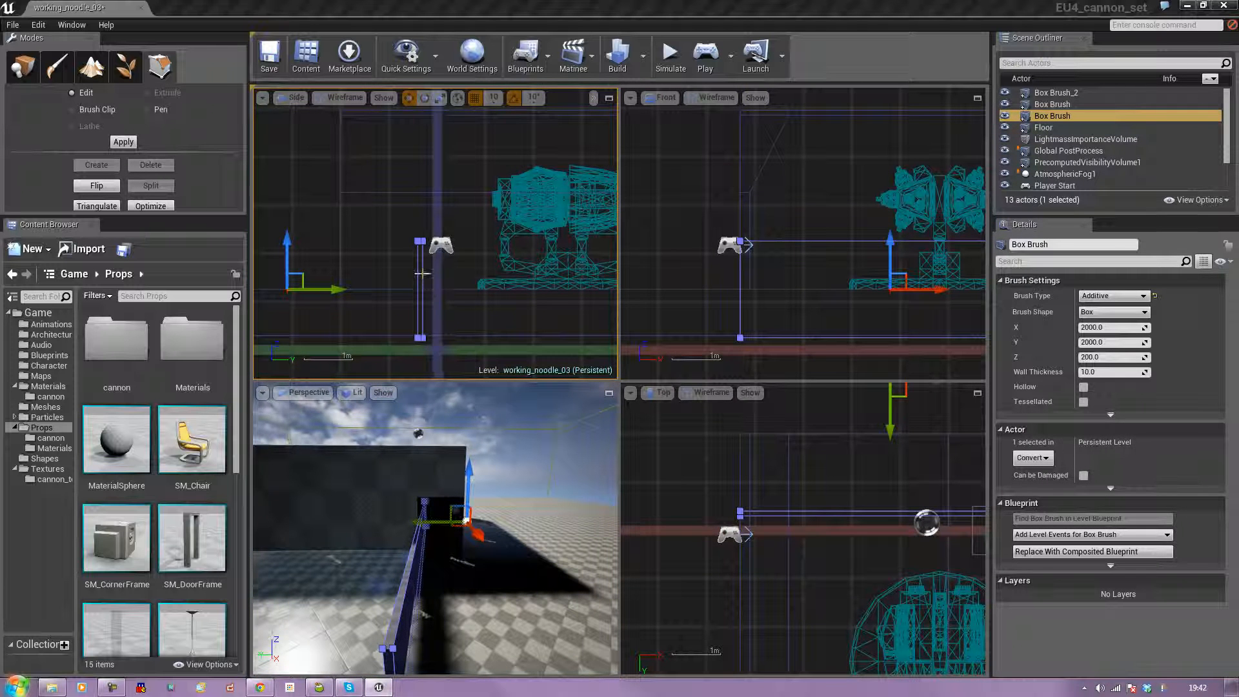
click(421, 274)
click(417, 266)
click(419, 266)
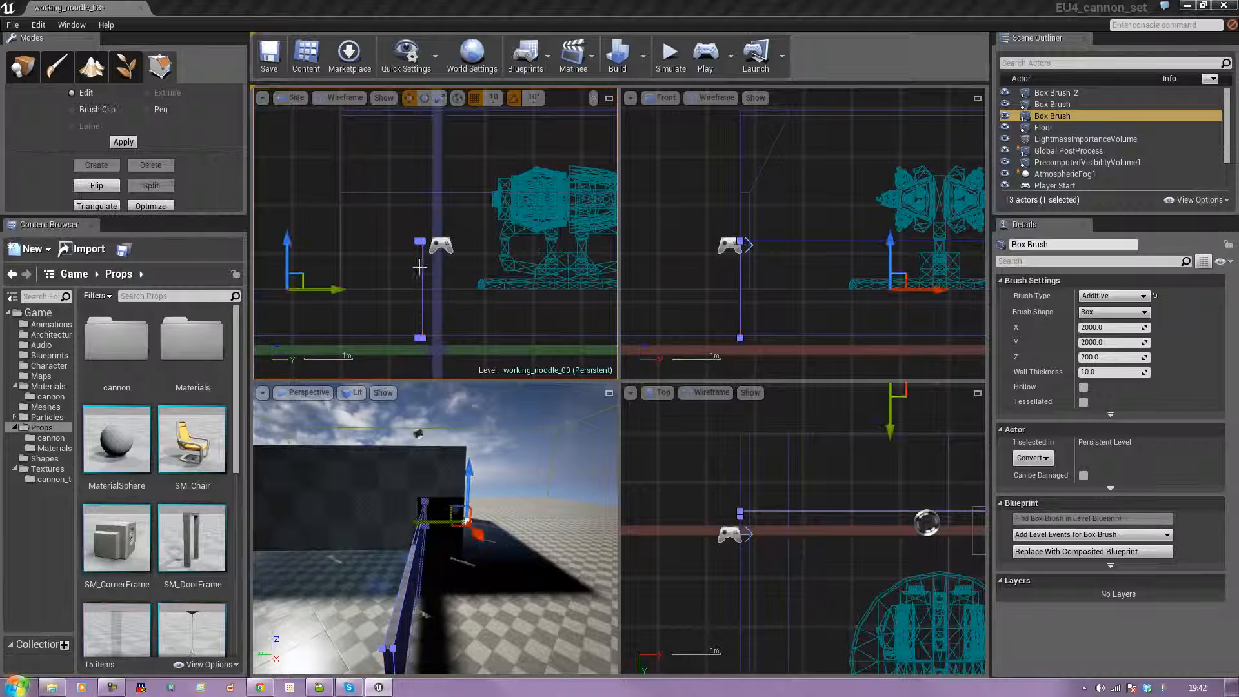
scroll(470, 315, down, 2)
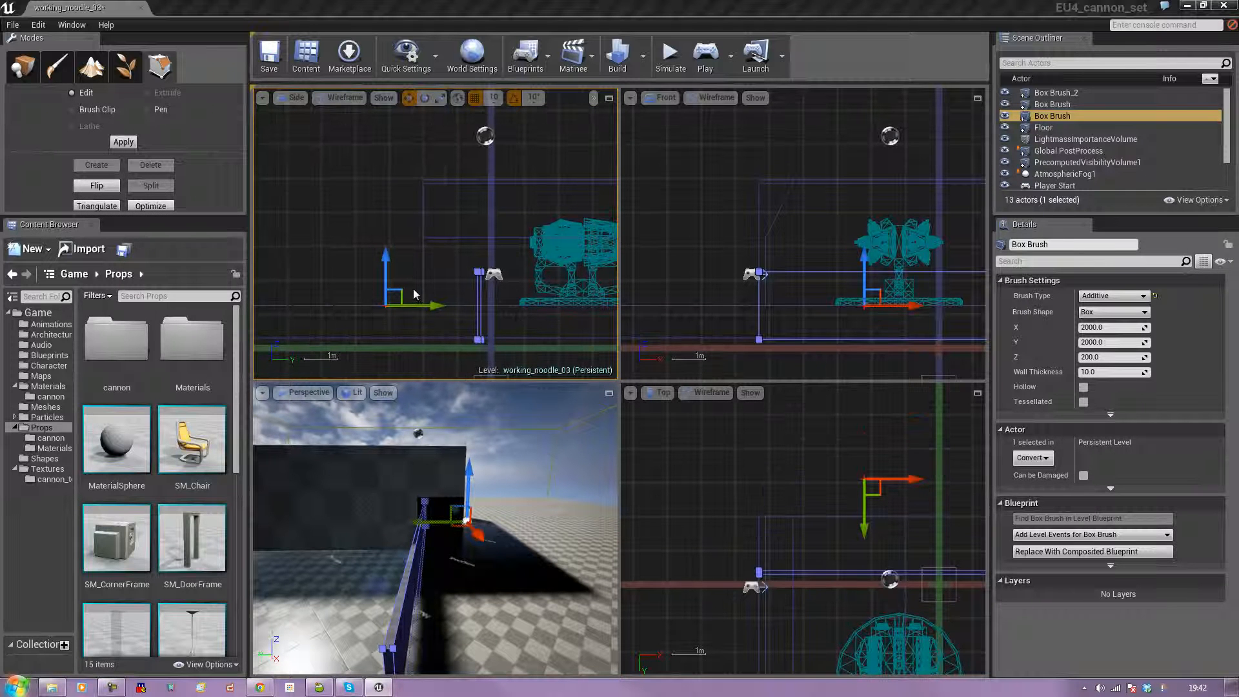
drag(400, 292, 338, 264)
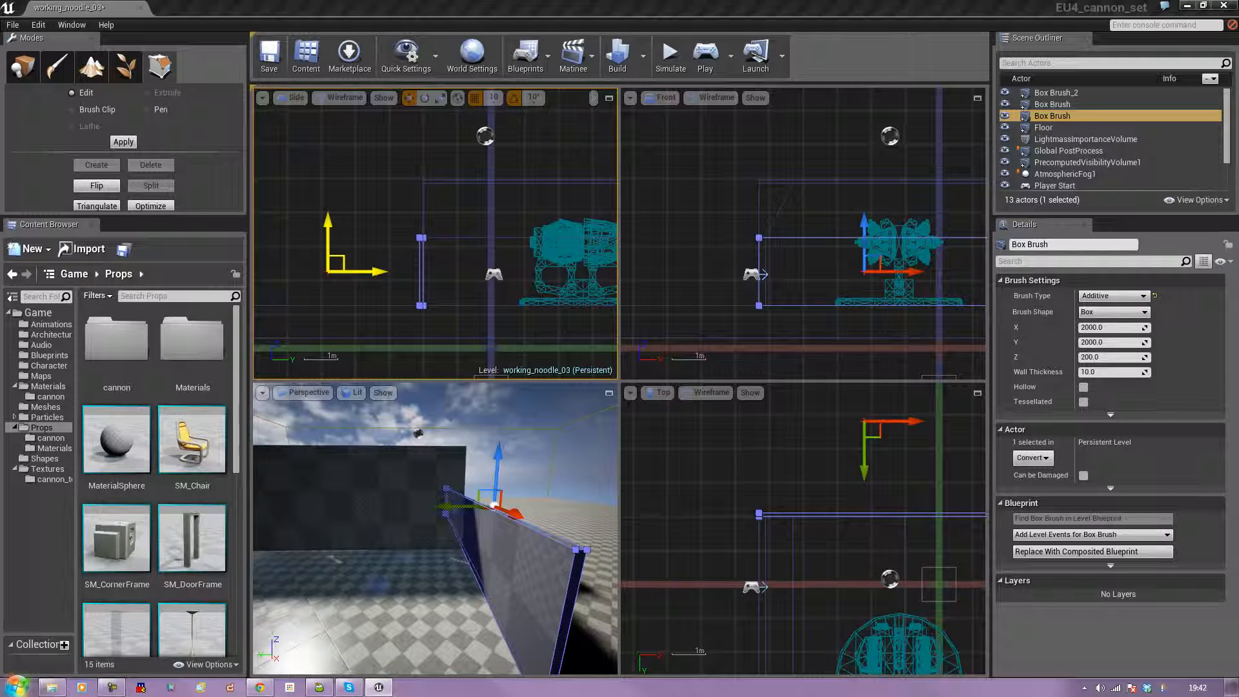
Select the thin wall's upper vertices in the side view and raise them to the height of the enclosure's roof
right_drag(402, 223, 402, 221)
mouse_move(399, 213)
ctrl+alt+mouse_down()
mouse_move(433, 251)
mouse_move(422, 152)
ctrl+alt+mouse_up()
mouse_move(484, 340)
right_down()
mouse_move(484, 390)
mouse_move(494, 351)
right_up()
right_drag(489, 452, 329, 481)
scroll(841, 480, down, 10)
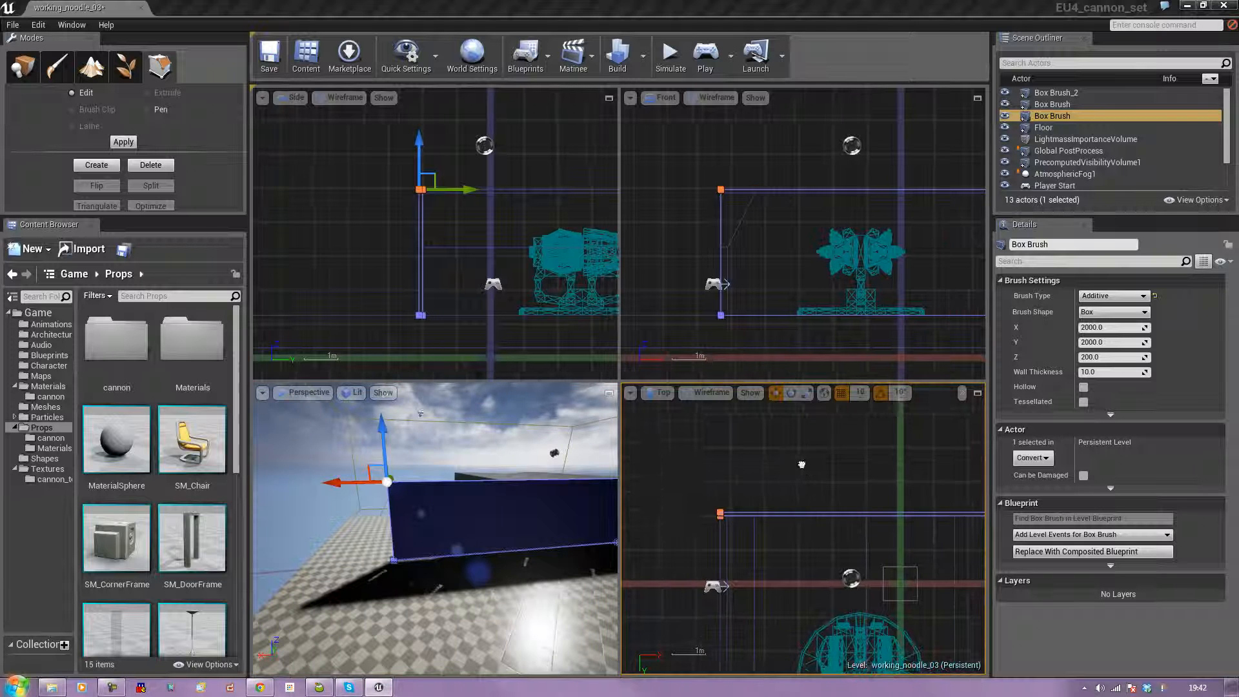
right_drag(825, 449, 762, 433)
click(838, 445)
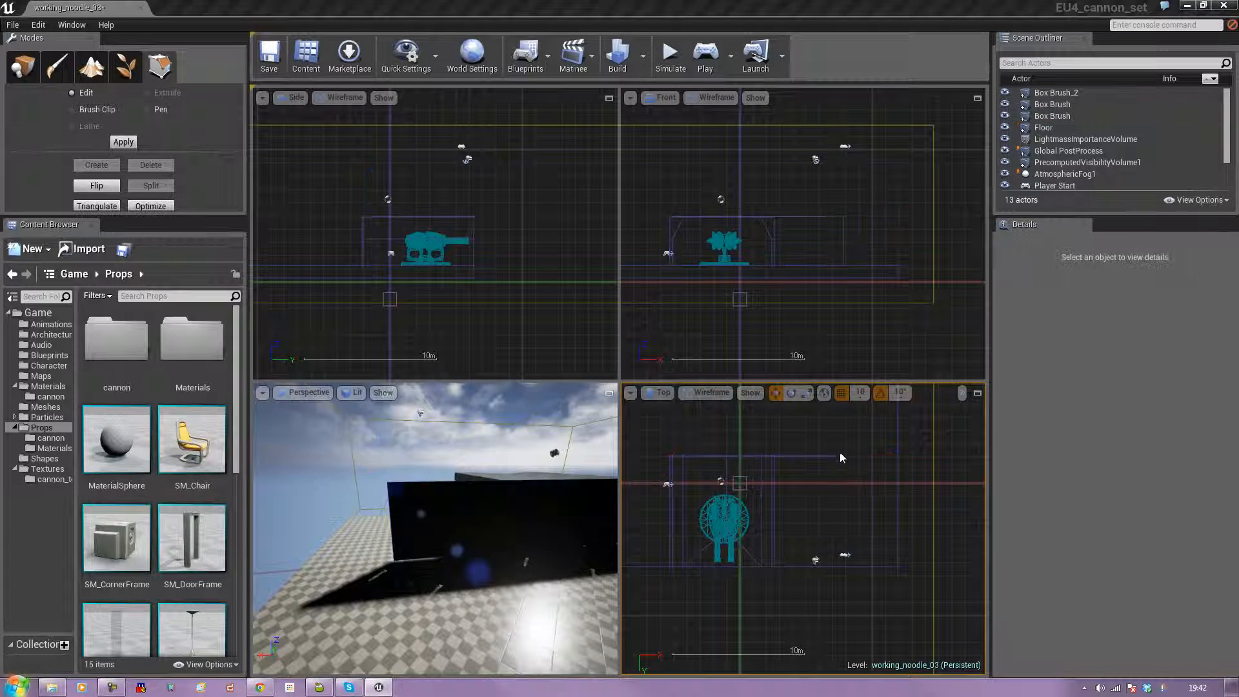
Move the thin wall brush's outer vertices in the top view in line with the enclosure's side wall
click(842, 451)
drag(858, 471, 812, 450)
scroll(811, 445, up, 8)
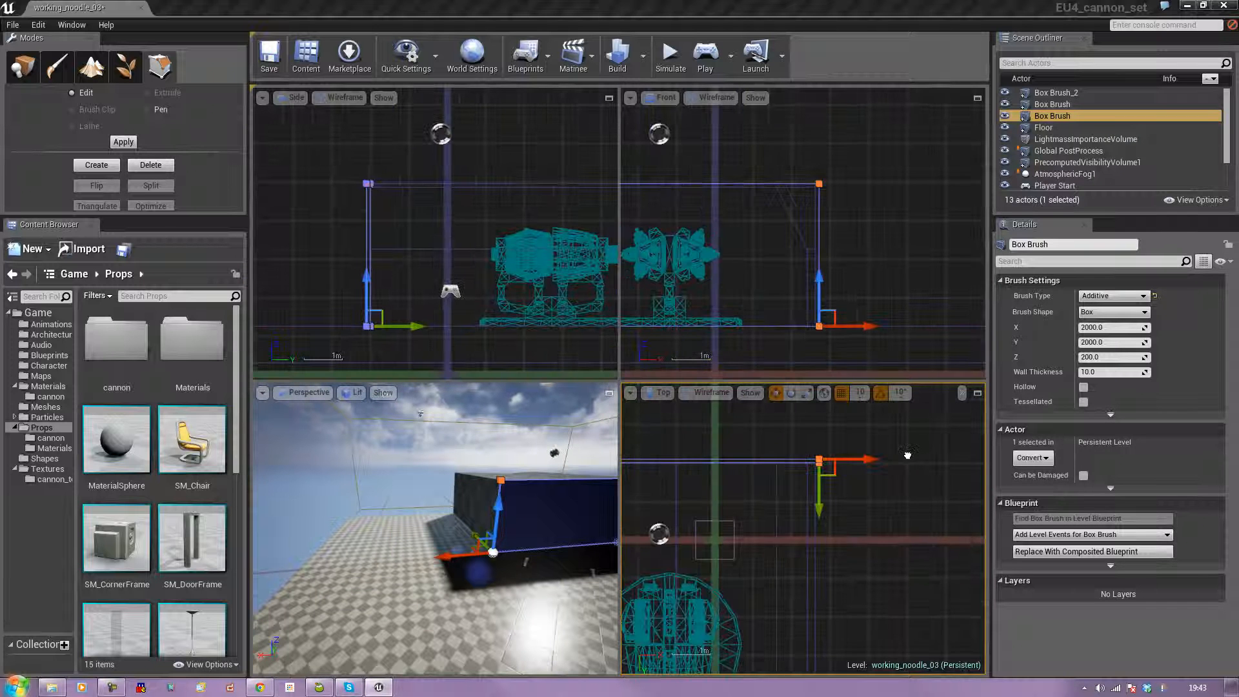
scroll(910, 455, up, 3)
drag(827, 460, 820, 461)
right_drag(744, 530, 1028, 507)
right_drag(834, 491, 750, 490)
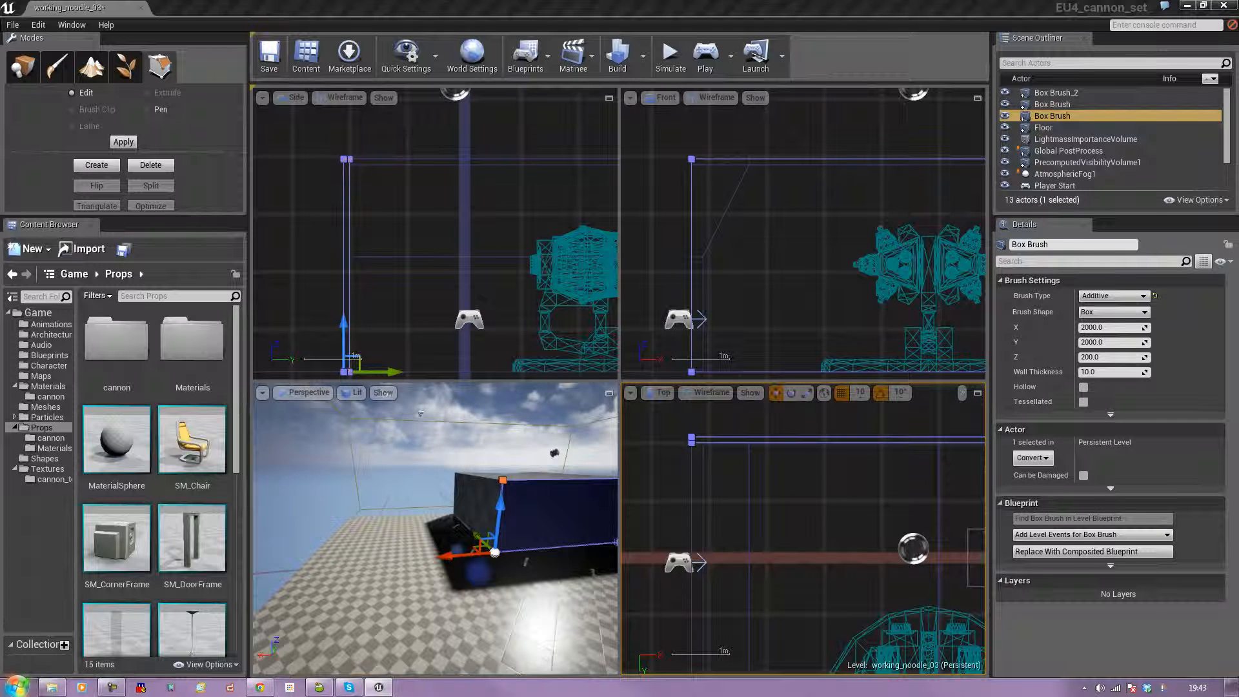
Select the thin wall's outer rear face and pull it outward, extending the brush into a deep box behind the enclosure
click(514, 437)
right_drag(540, 521, 684, 514)
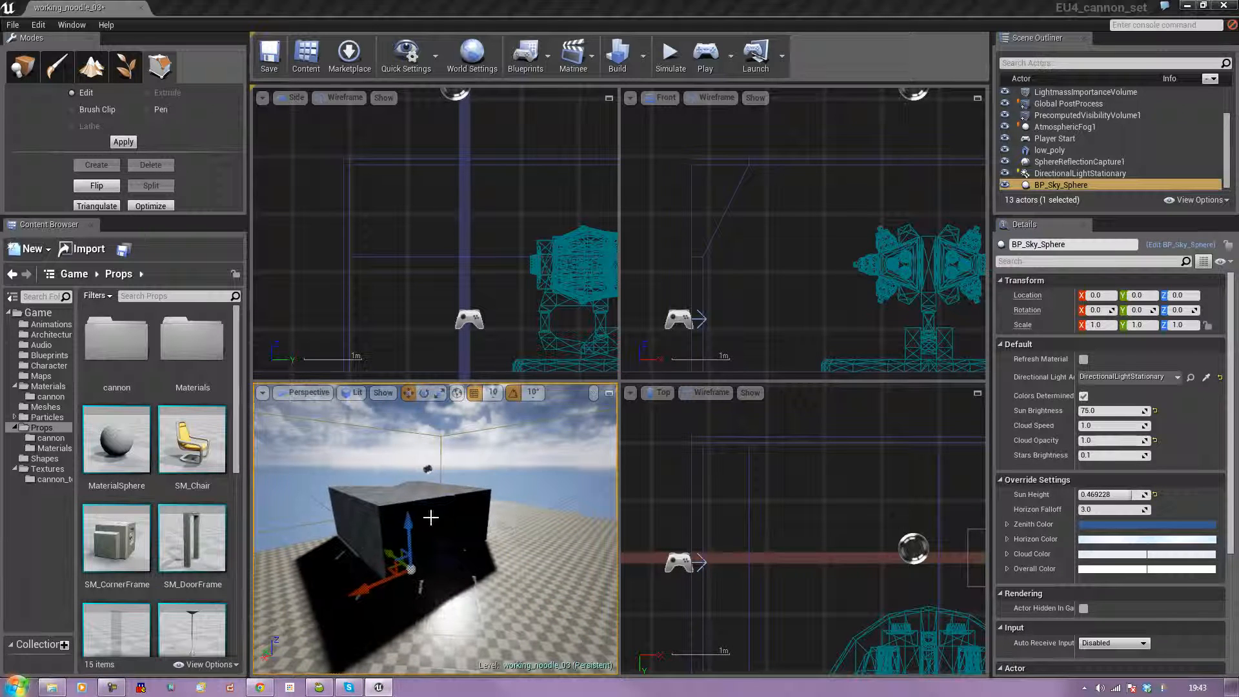
click(436, 530)
right_drag(436, 530, 503, 530)
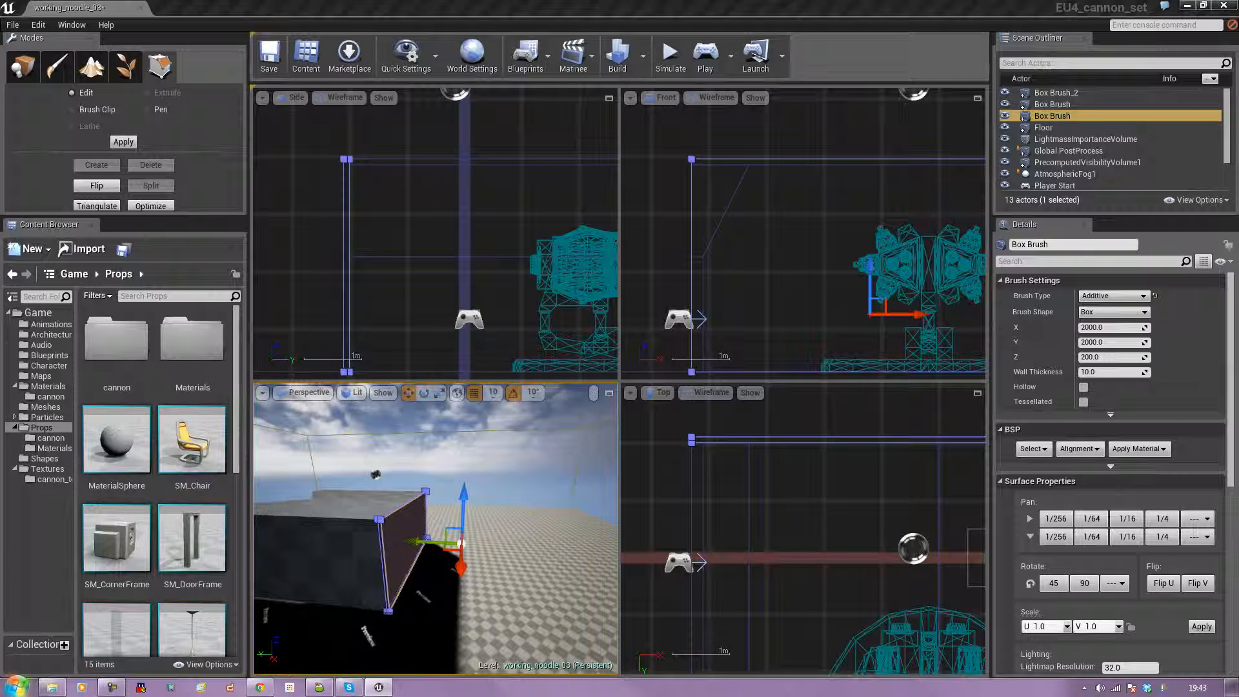
click(398, 550)
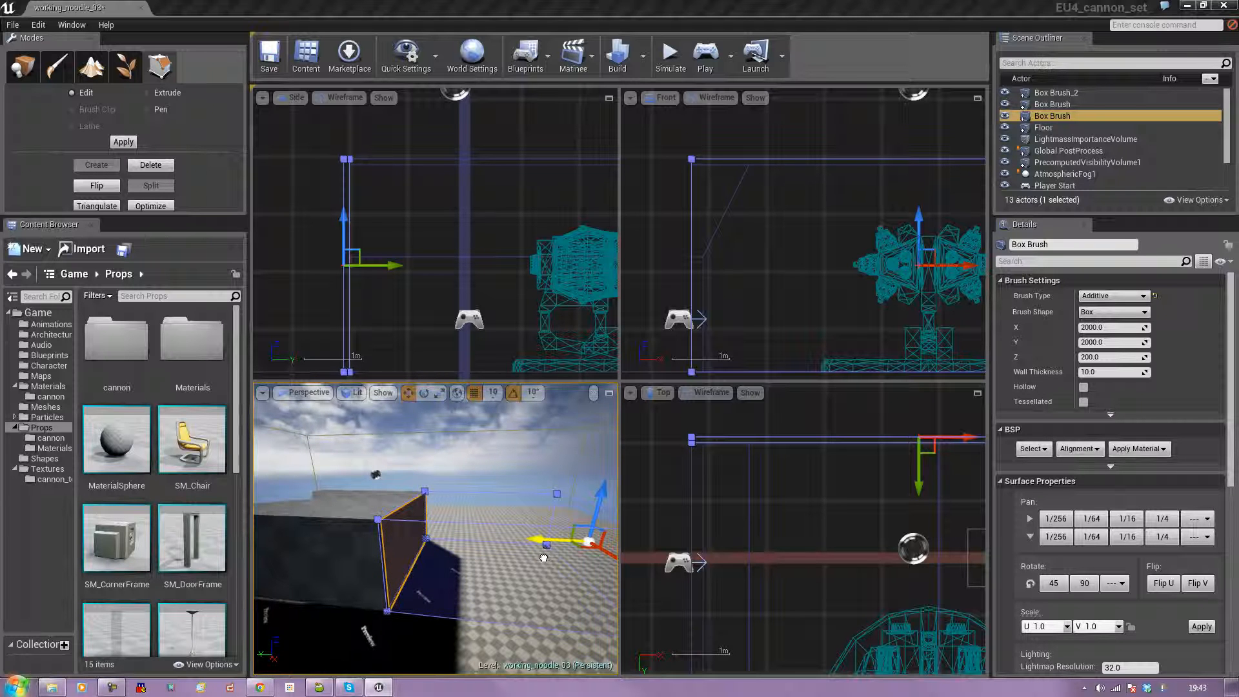
drag(543, 558, 544, 557)
right_drag(559, 575, 438, 576)
Try the Hollow option on the extended box brush and undo it
click(1083, 388)
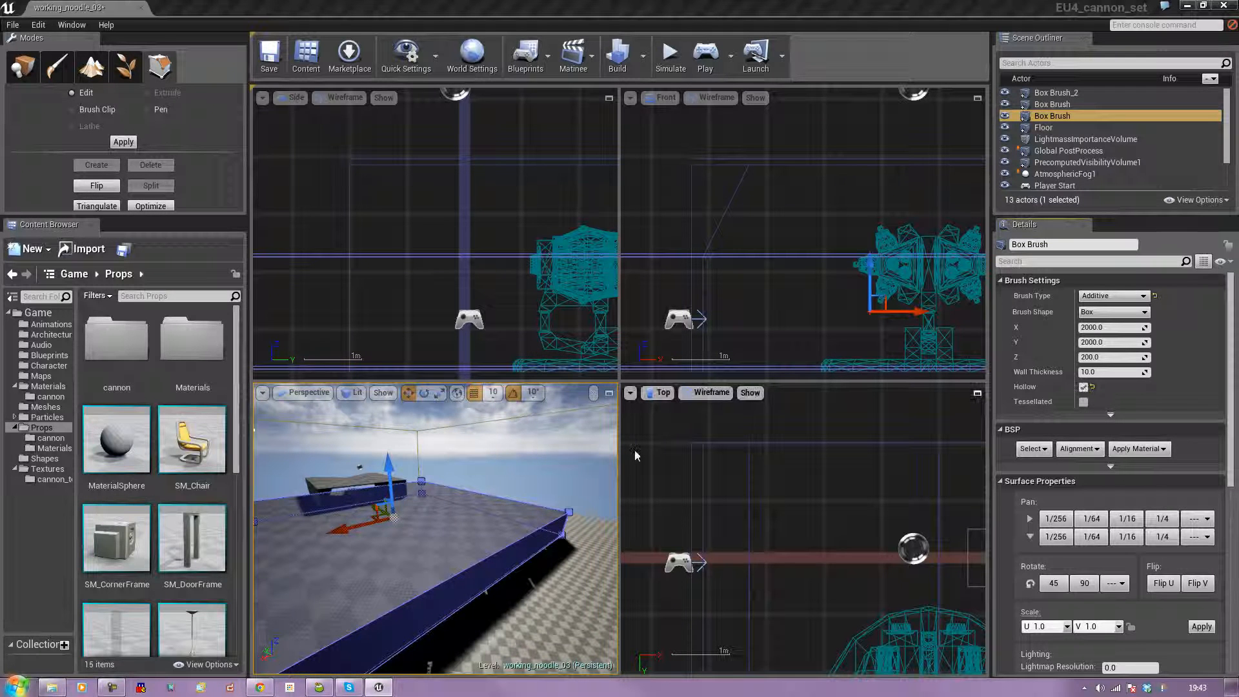
key(ctrl+z)
mouse_move(445, 555)
right_down()
mouse_move(413, 556)
mouse_move(460, 527)
mouse_move(430, 525)
right_up()
Duplicate the extended box brush behind the enclosure
click(460, 528)
click(460, 527)
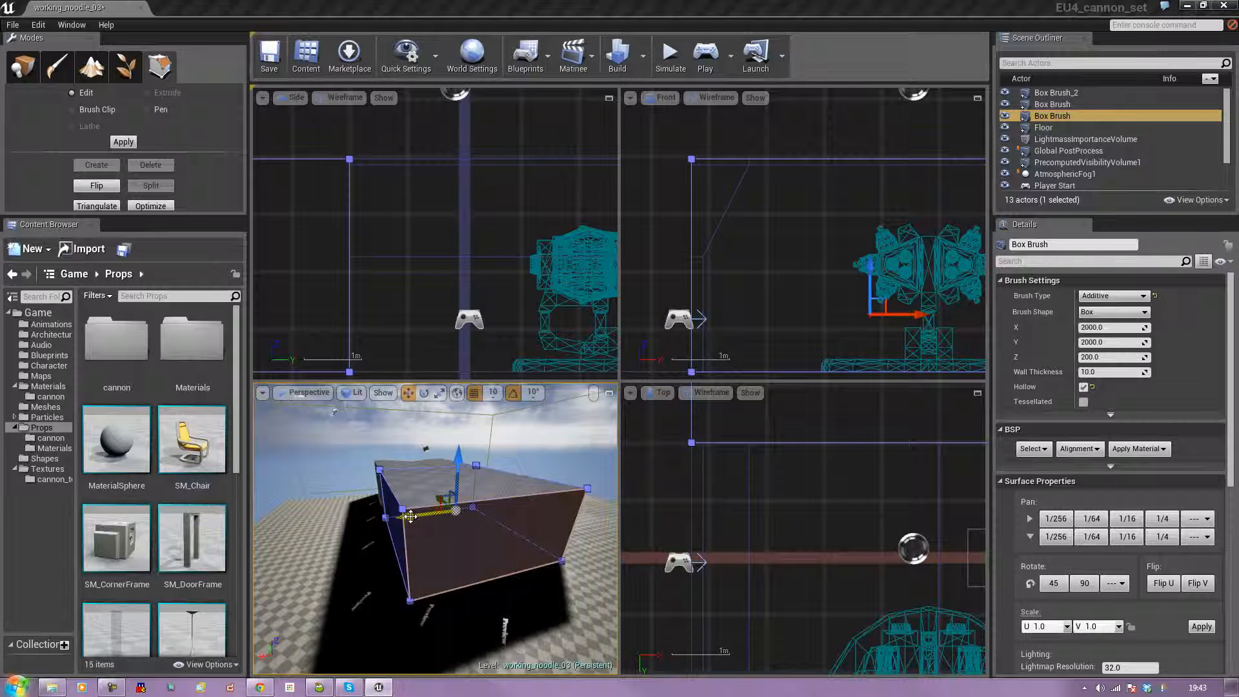
alt+drag(411, 516, 411, 520)
Move one side face of the duplicate brush slightly inward and lower its top face slightly below the original's roof
right_drag(772, 318, 736, 338)
scroll(765, 315, down, 2)
right_drag(897, 312, 894, 251)
right_drag(545, 526, 571, 518)
click(347, 535)
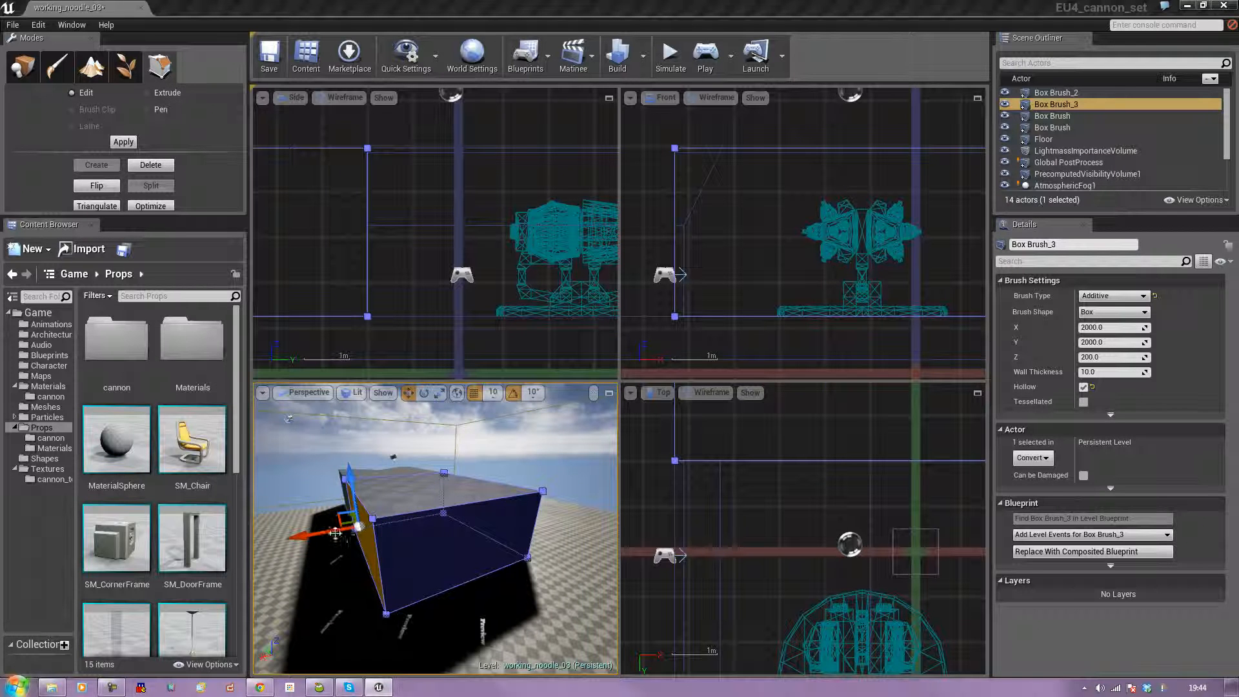
drag(312, 535, 319, 537)
click(428, 483)
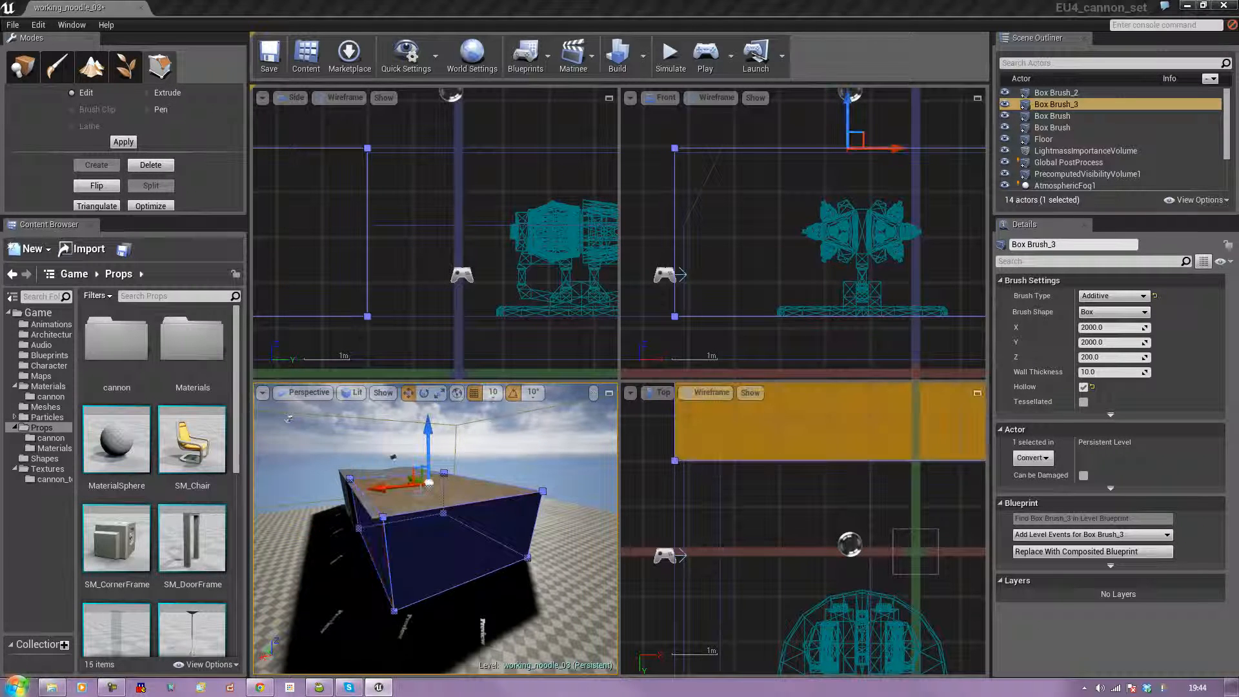
drag(429, 438, 429, 446)
Select the duplicate brush's opposite side face and move it slightly inward from the original box's side
right_drag(429, 446, 351, 453)
key(d)
click(461, 500)
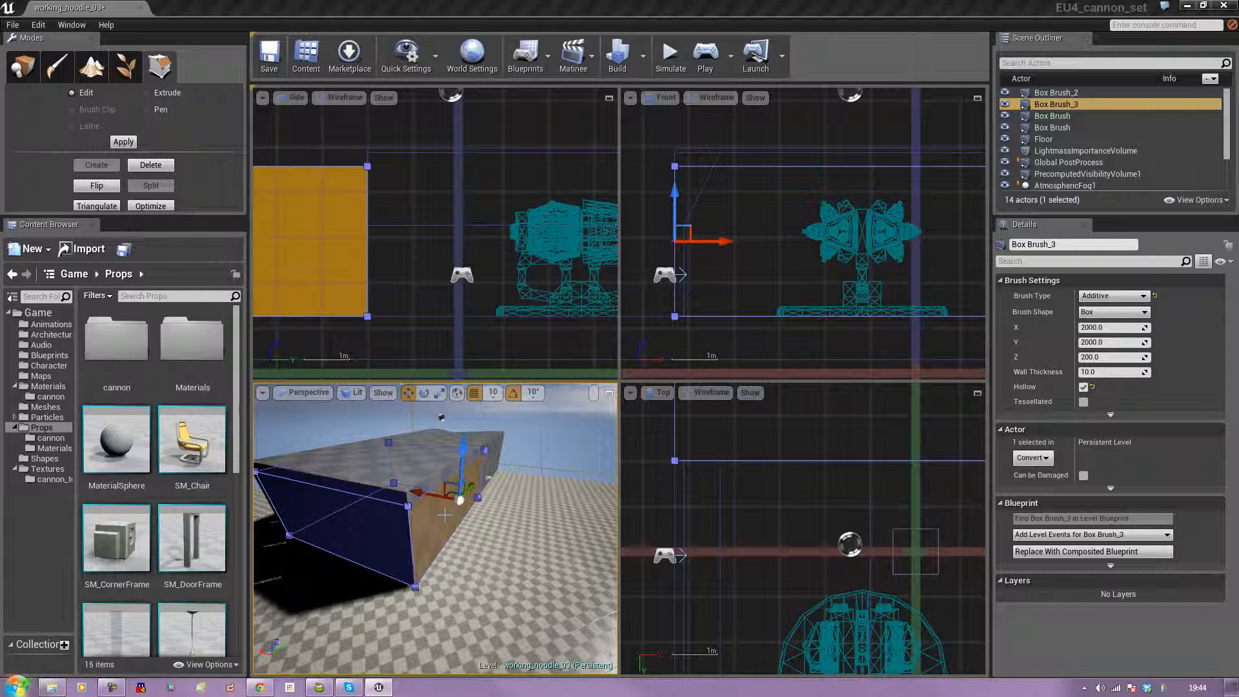
drag(436, 494, 430, 494)
key(a)
right_drag(430, 494, 521, 499)
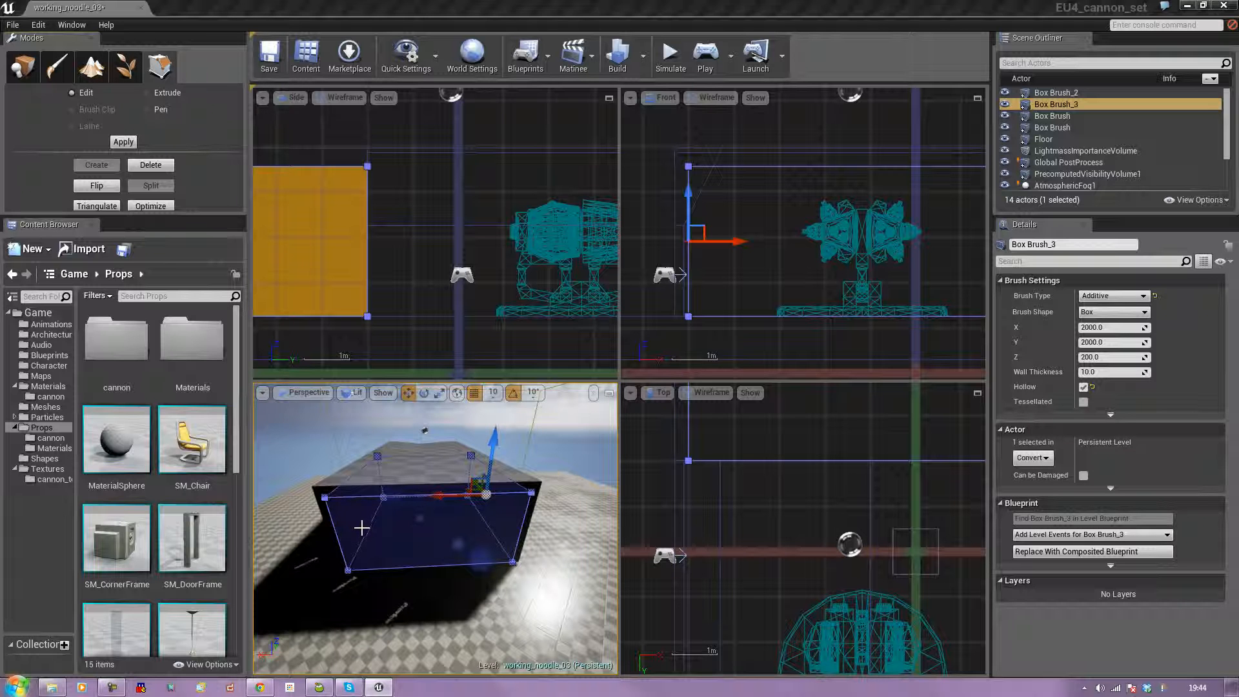
Set the duplicate brush's type to Subtractive to carve out the box, and deselect it
click(1103, 296)
click(1100, 315)
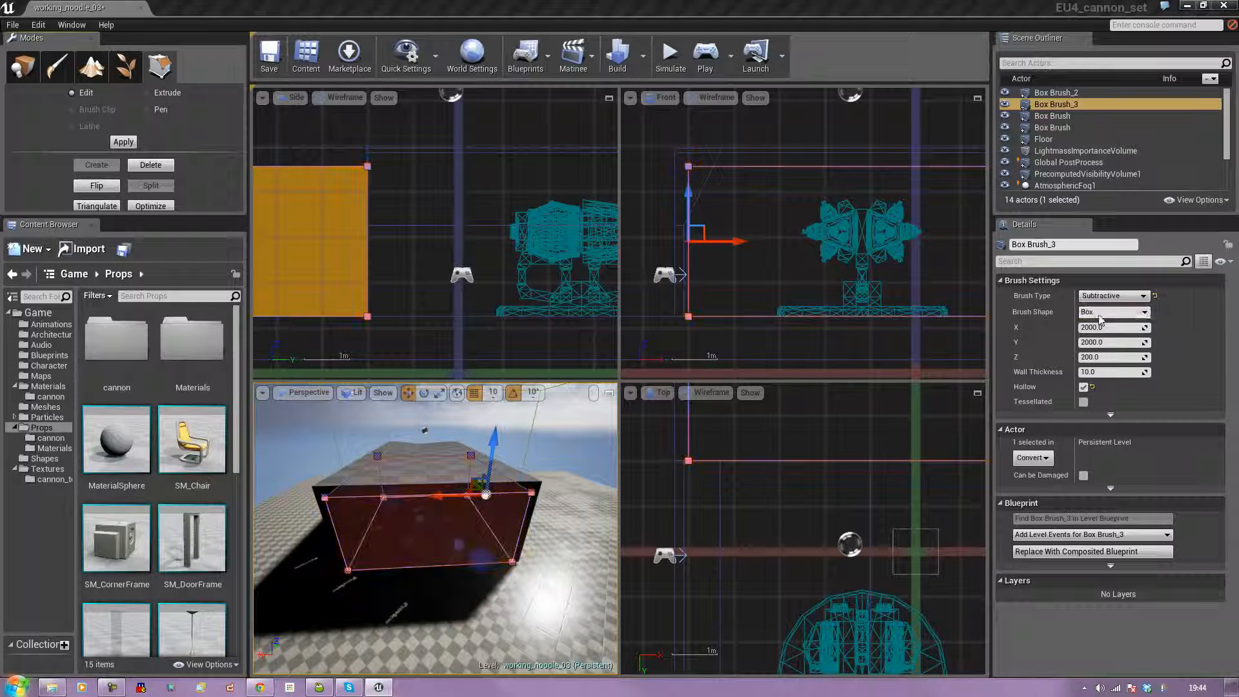
click(576, 450)
Select the floor brush's long side face and move it inward toward the enclosure
right_drag(552, 480, 439, 510)
mouse_move(537, 488)
right_down()
mouse_move(502, 489)
mouse_move(535, 488)
right_up()
right_drag(363, 538, 363, 538)
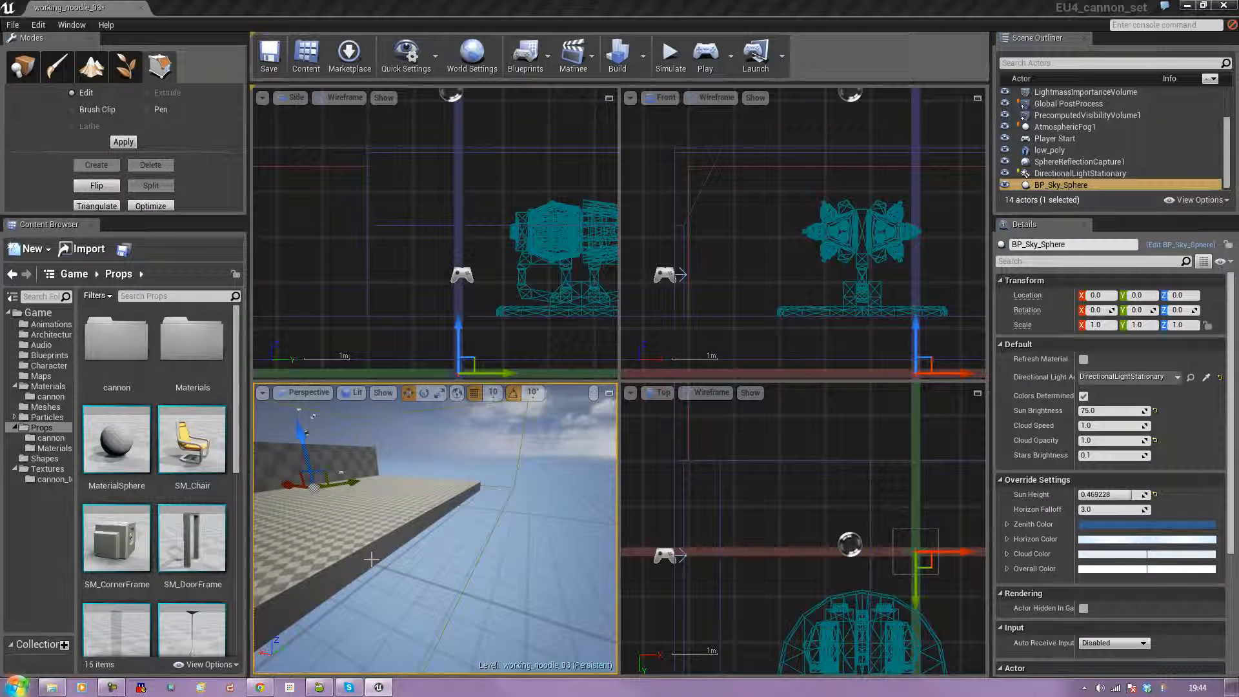
click(371, 559)
click(371, 555)
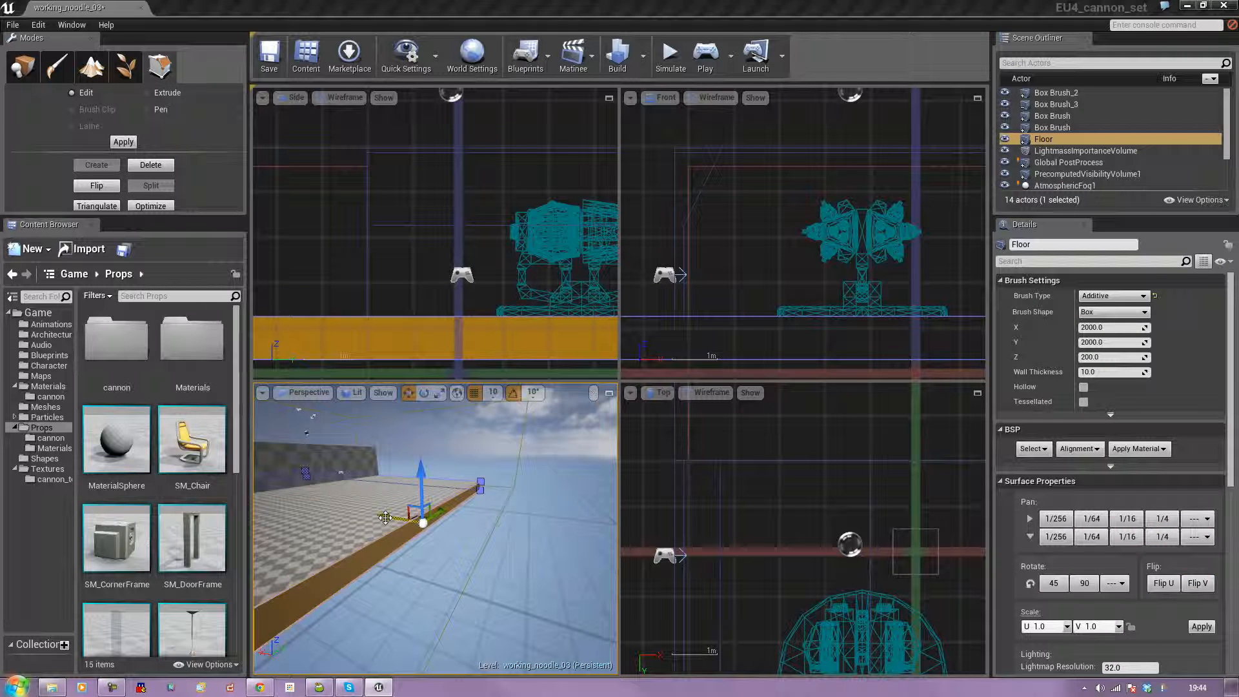
drag(386, 516, 281, 498)
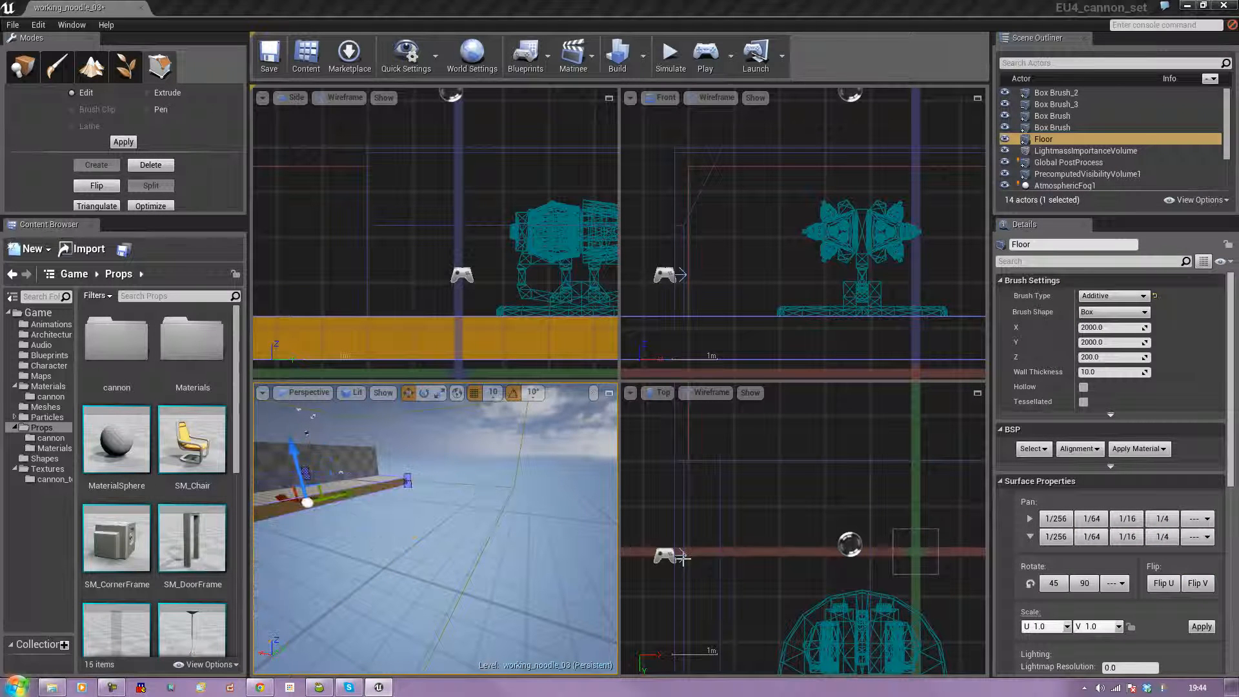
Select the floor's vertices on its wider overhanging side in the top view and move them in line with the enclosure's side wall
click(750, 502)
scroll(750, 502, down, 8)
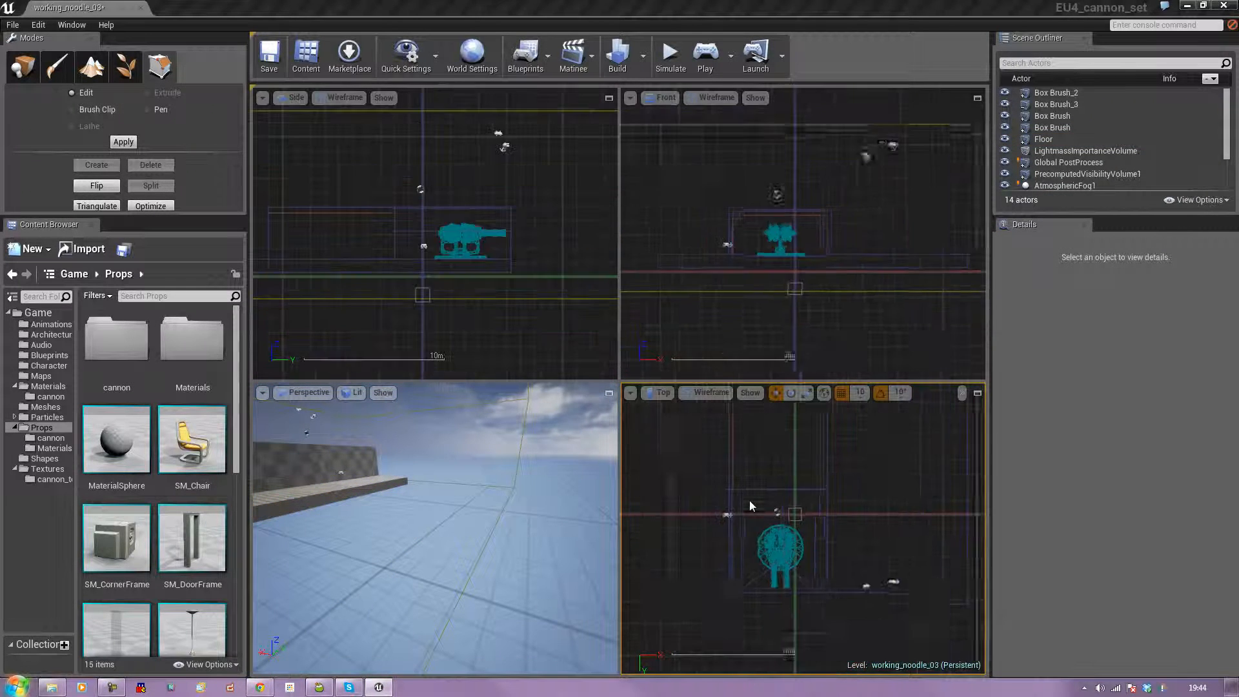
scroll(750, 502, down, 2)
right_drag(768, 476, 749, 562)
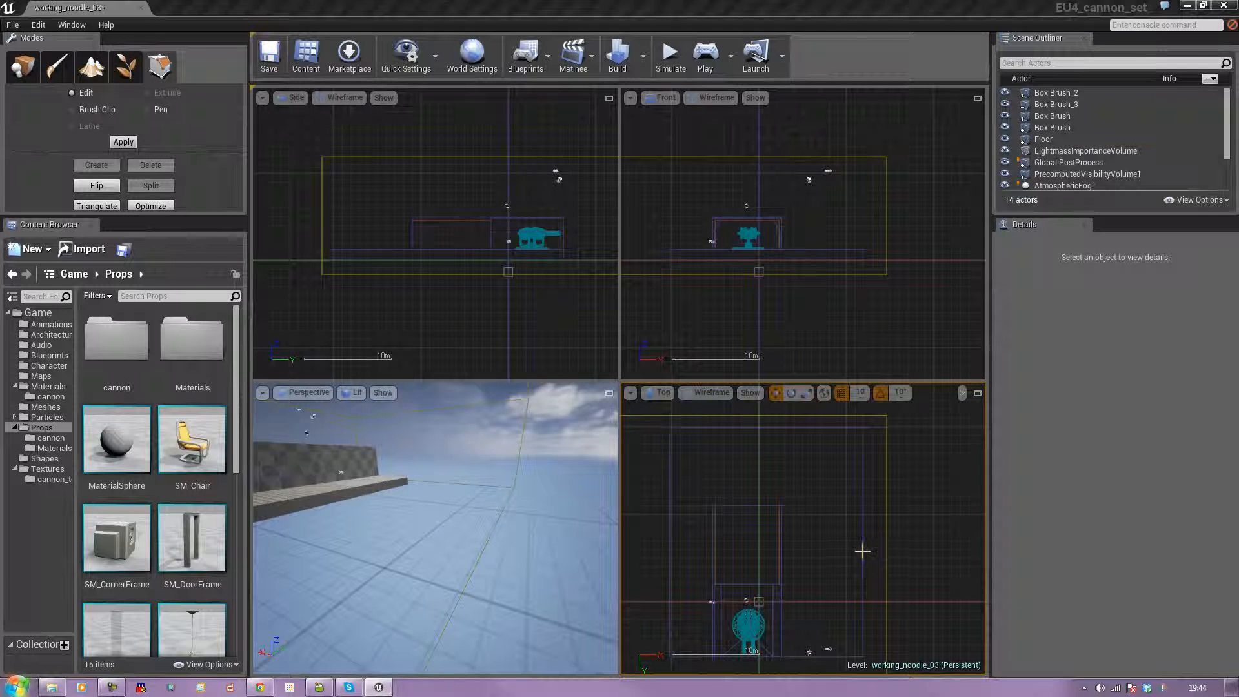
click(863, 551)
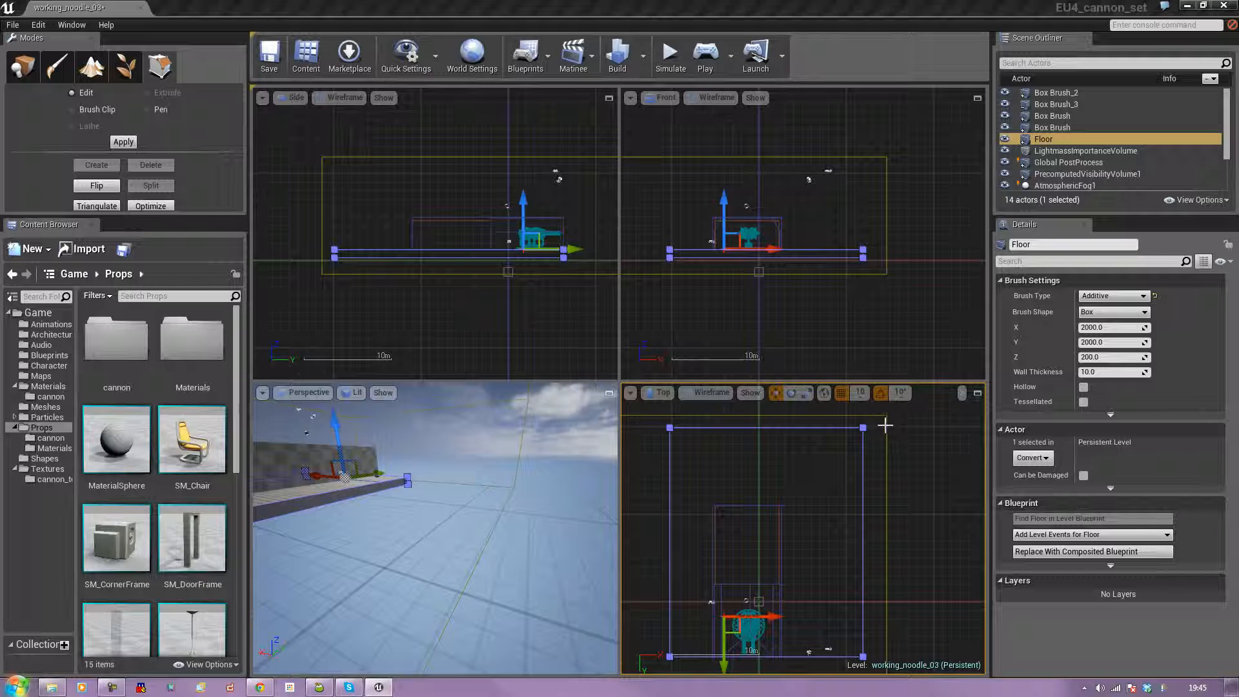
drag(846, 518, 861, 667)
drag(902, 429, 821, 435)
Select the floor's vertices on the opposite side and move them in line with the enclosure's other side wall
ctrl+drag(650, 423, 664, 490)
key(ctrl+z)
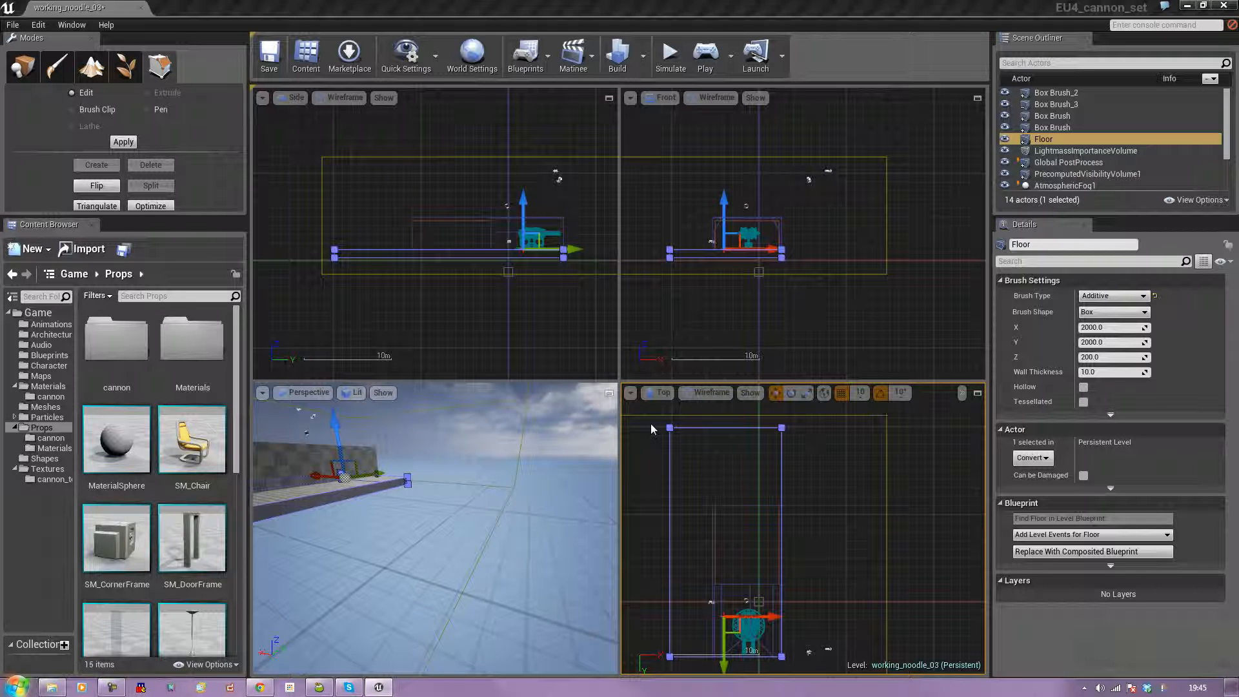
drag(652, 426, 678, 657)
mouse_move(677, 449)
mouse_down()
mouse_move(730, 428)
mouse_move(802, 432)
mouse_move(781, 473)
mouse_move(784, 543)
mouse_move(788, 482)
mouse_up()
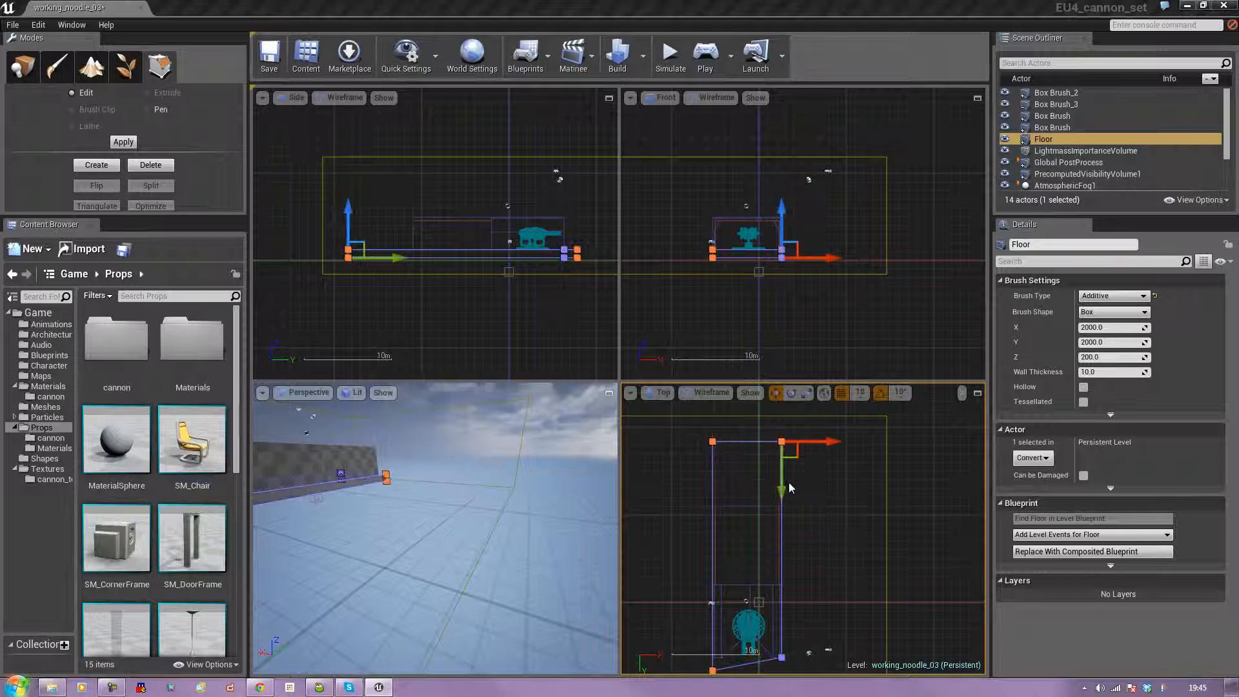
Undo the skewed floor vertex move and restore the removed floor brush
key(ctrl+z)
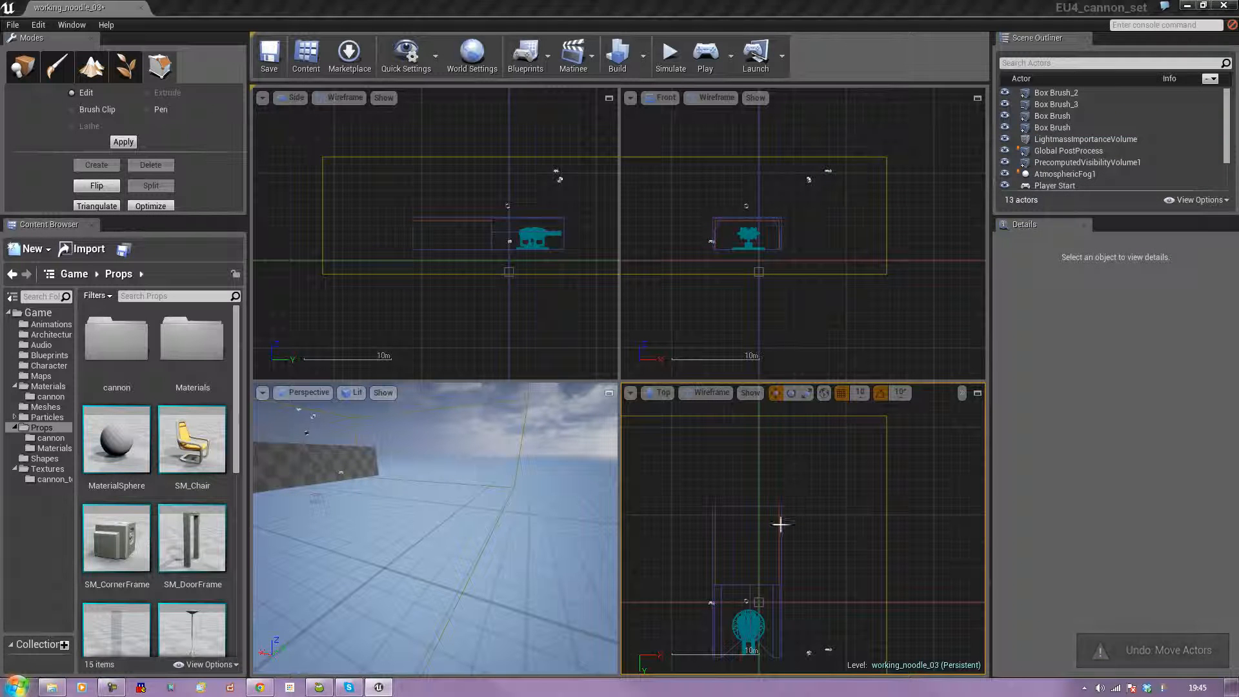
right_drag(809, 515, 828, 486)
scroll(829, 485, down, 1)
scroll(828, 485, down, 1)
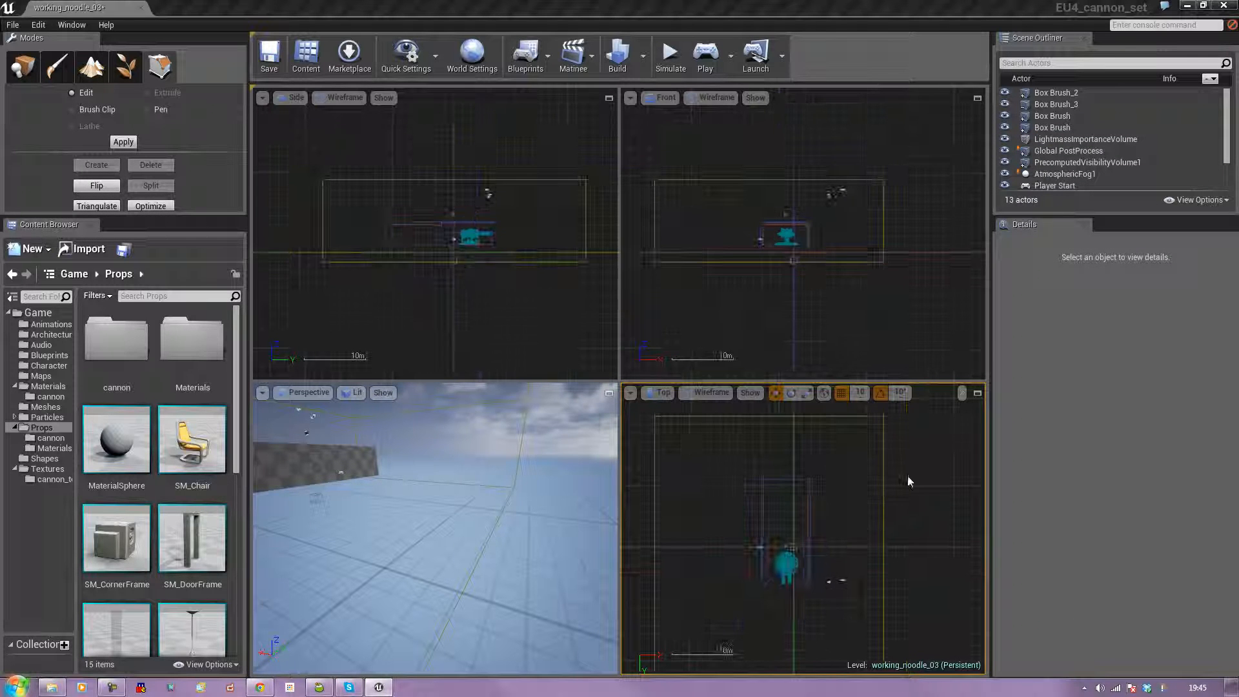
click(808, 507)
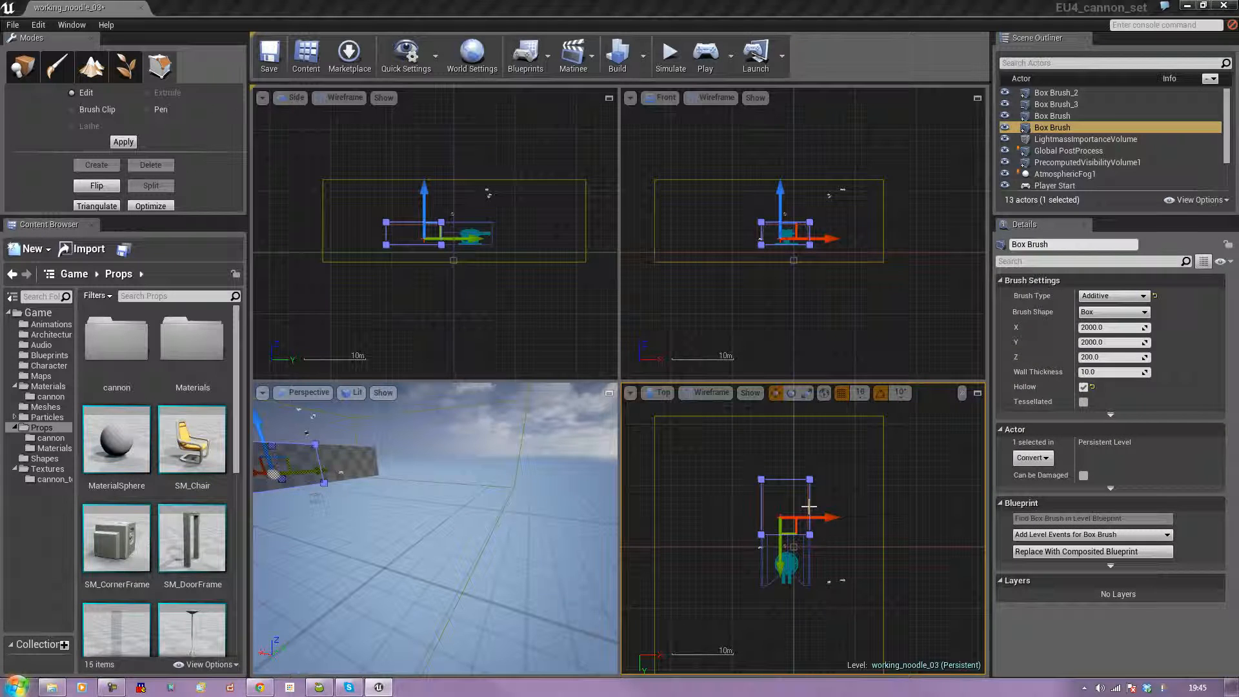
key(ctrl+z)
key(ctrl+z)
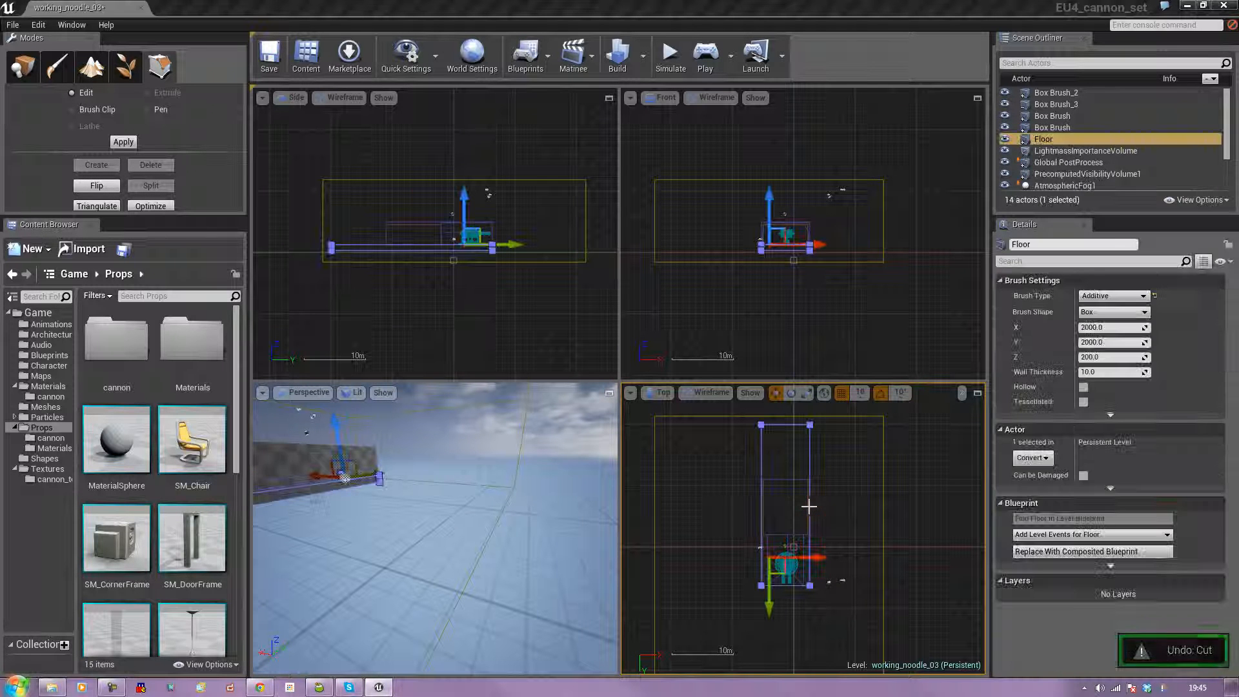
Select the floor's rear vertices in the top view and move them forward to the extended enclosure's rear edge
click(818, 428)
click(822, 431)
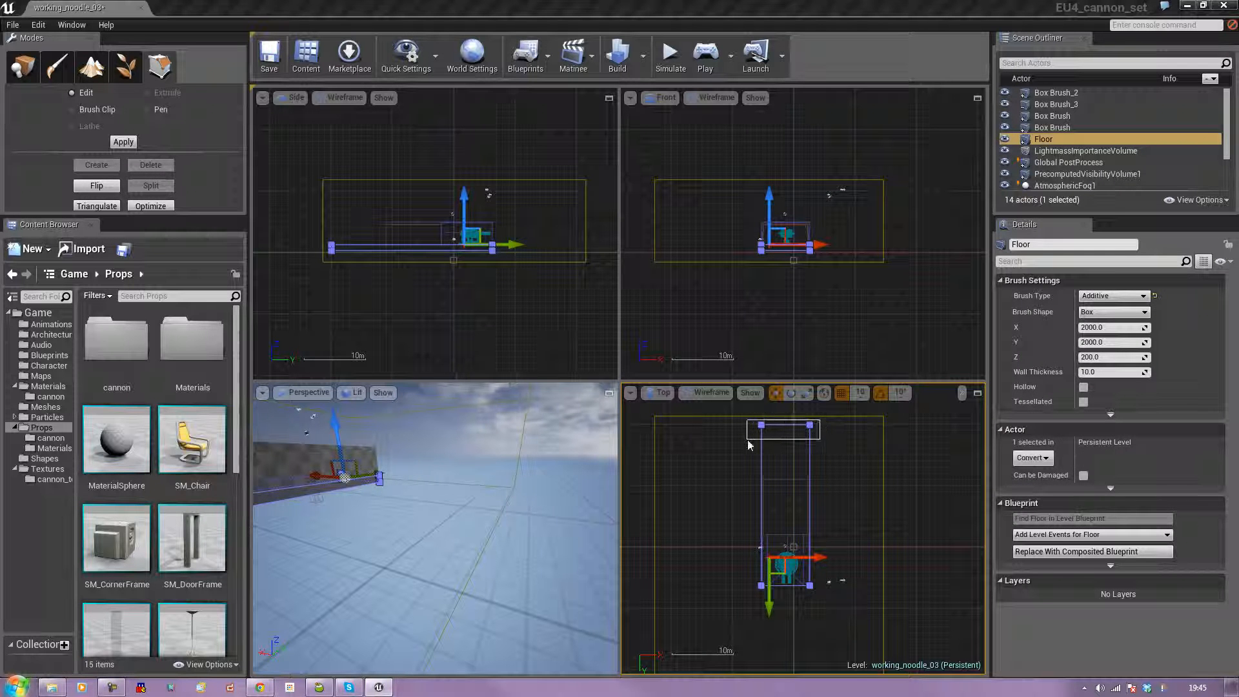
drag(748, 444, 750, 442)
drag(809, 473, 812, 528)
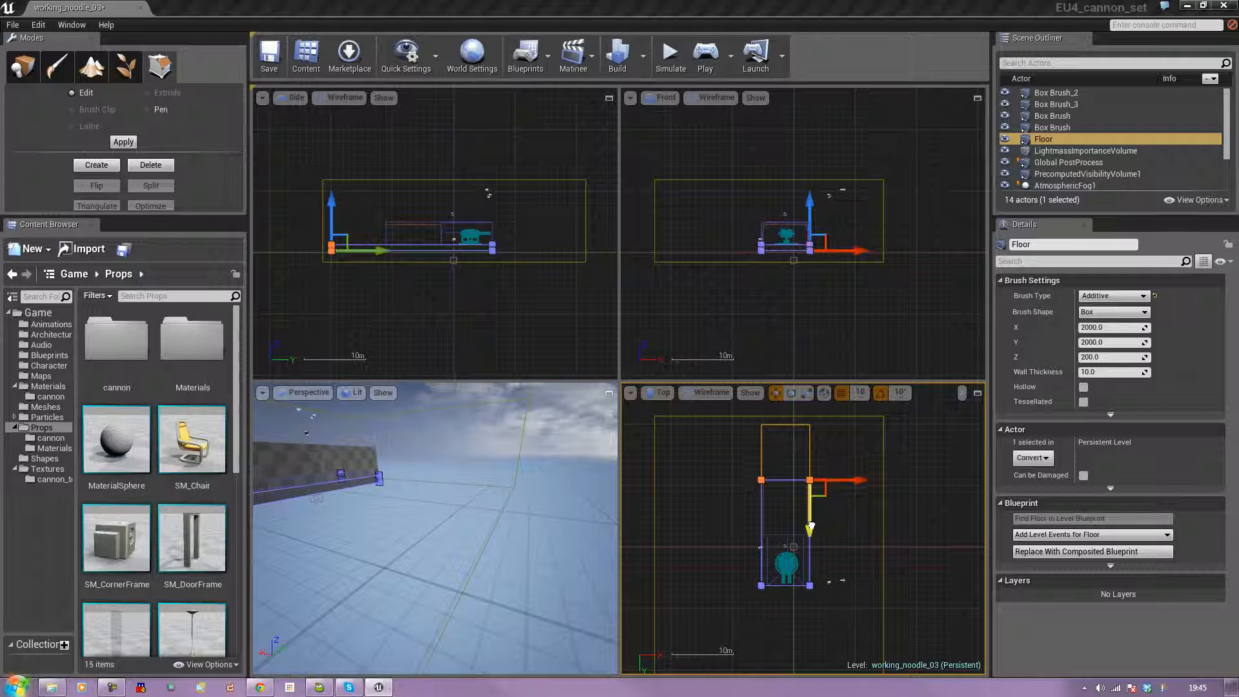
scroll(809, 517, up, 4)
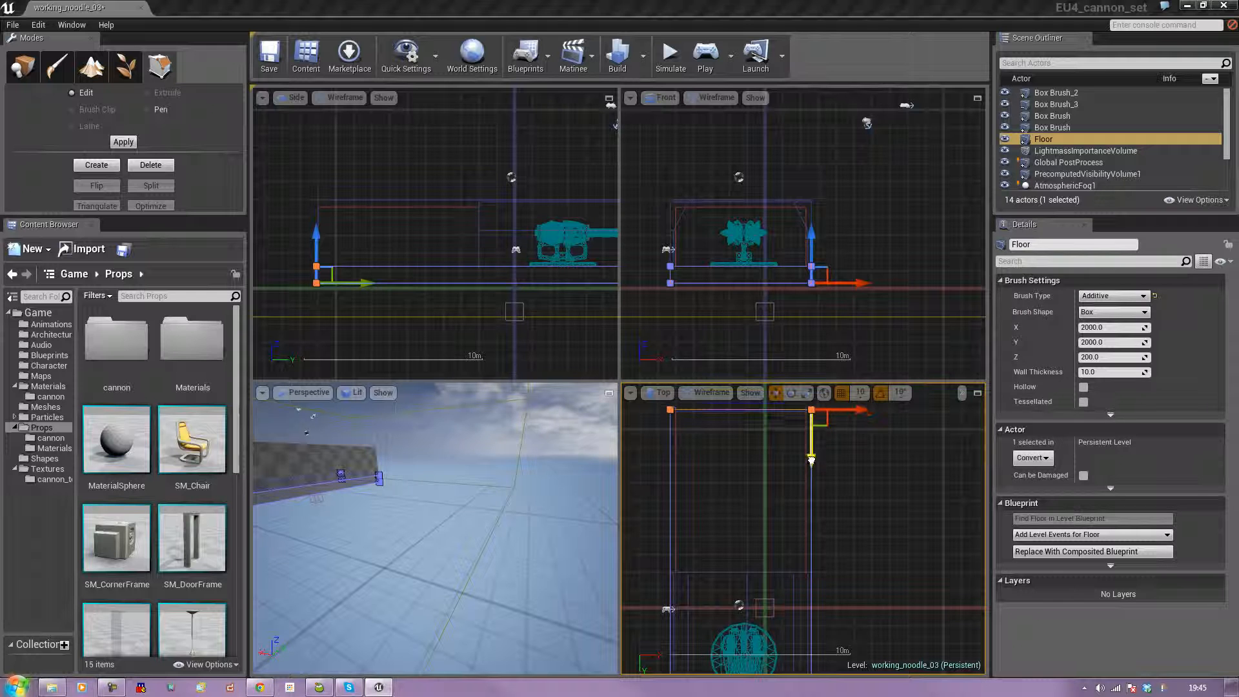
Maximize the perspective view inside the enclosure and build the level's lighting, closing the message log
click(872, 470)
mouse_move(475, 489)
right_down()
mouse_move(393, 477)
mouse_move(443, 465)
right_up()
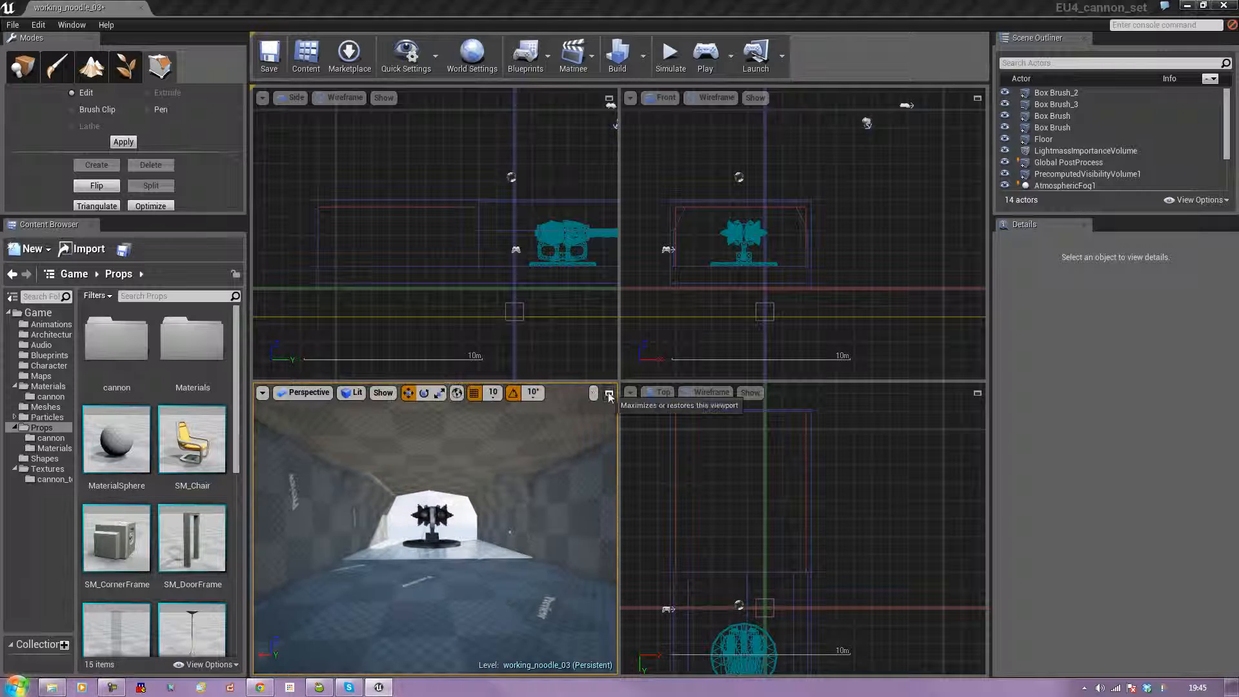
click(609, 393)
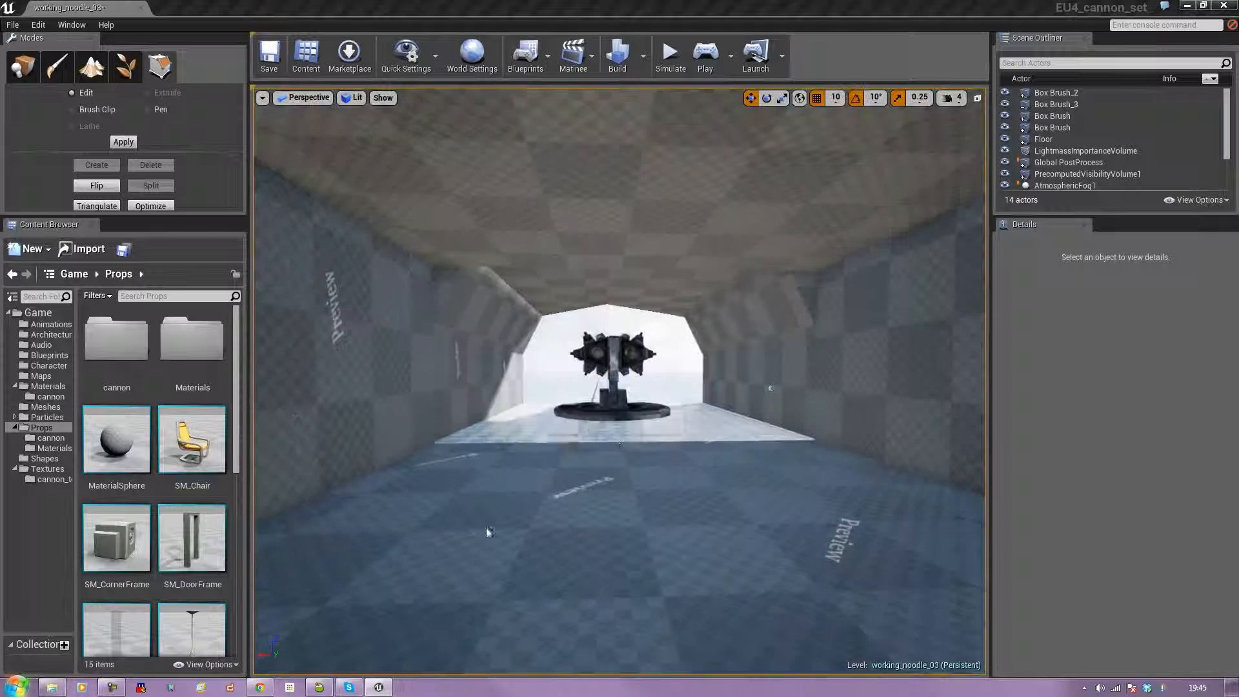
click(628, 57)
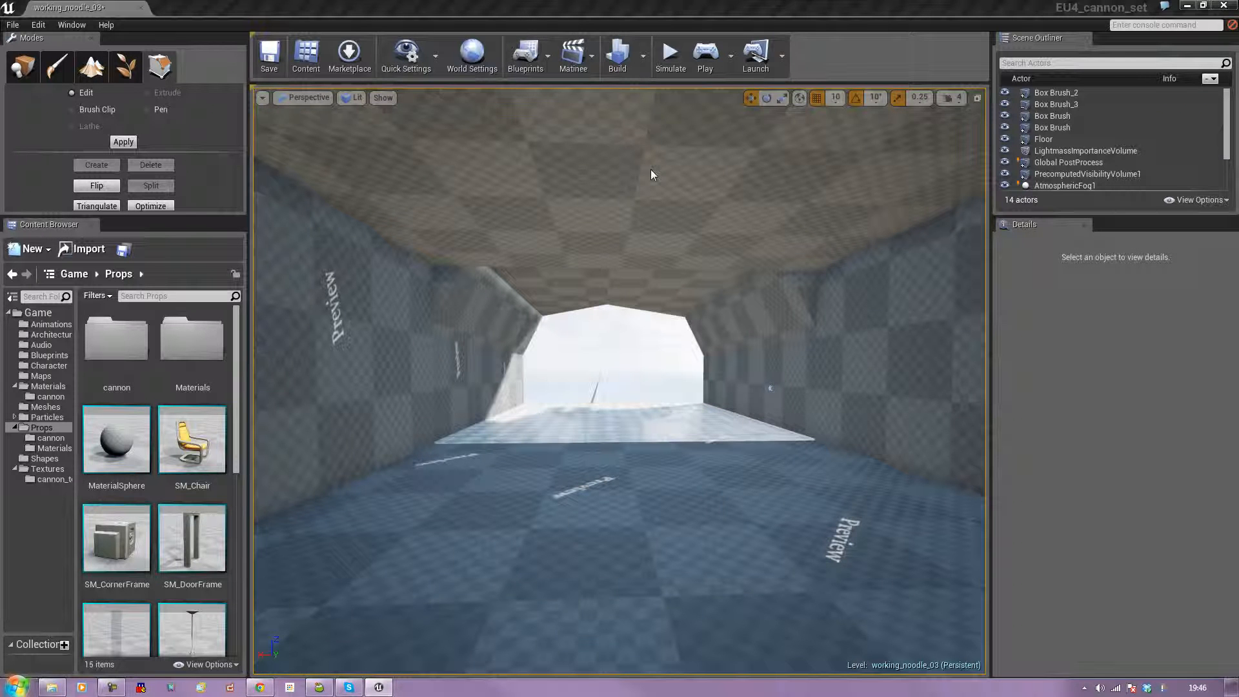
right_drag(793, 308, 760, 336)
right_drag(956, 166, 960, 157)
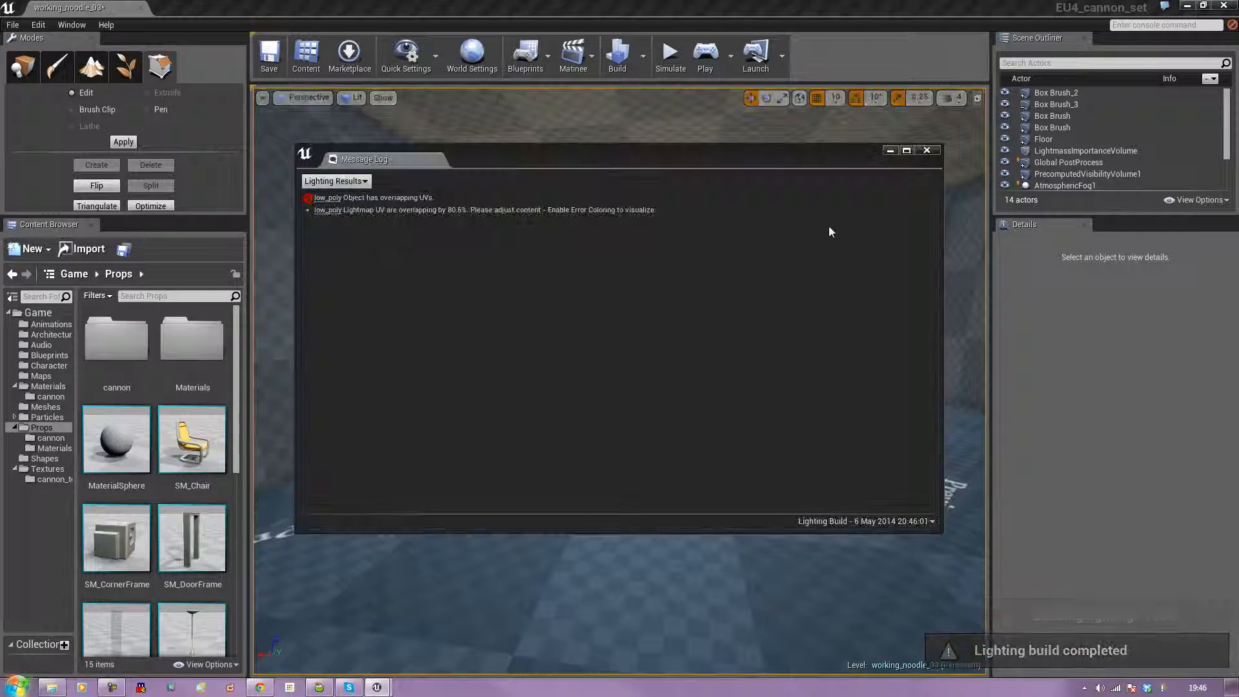
click(920, 154)
Examine the enclosure's interior walls, corners and floor with the built lighting
right_drag(799, 371, 400, 351)
key(w)
key(a)
key(d)
key(w)
right_drag(295, 461, 968, 506)
key(a)
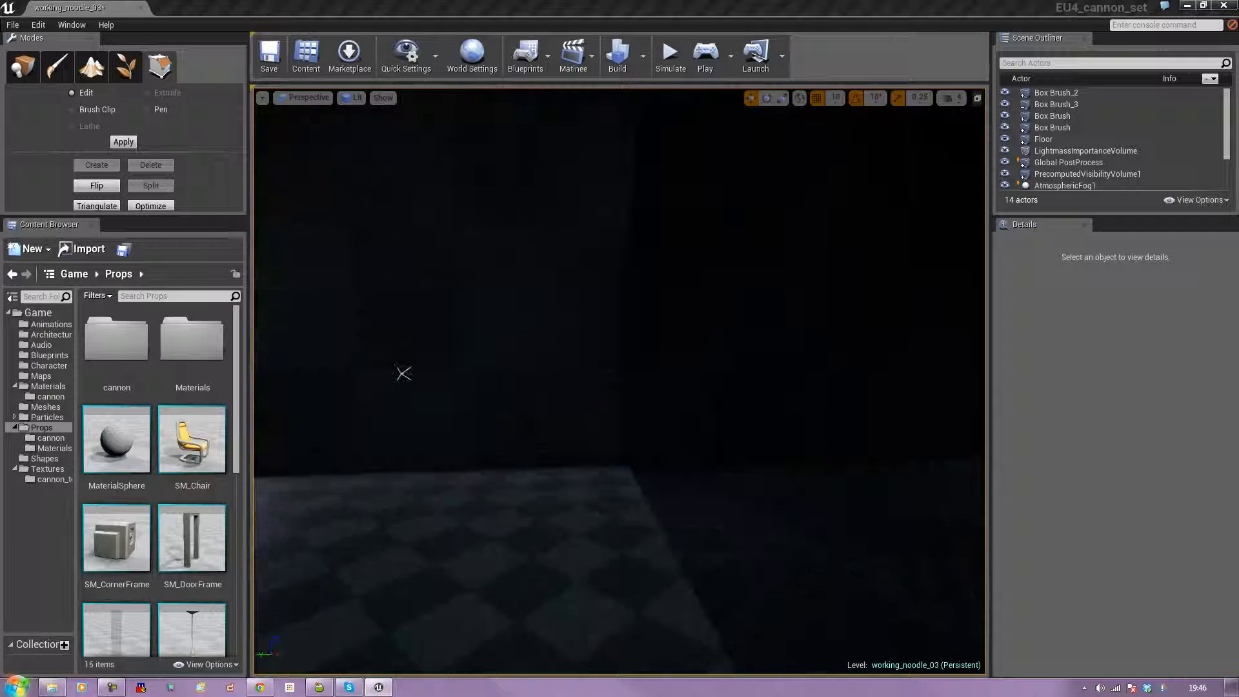